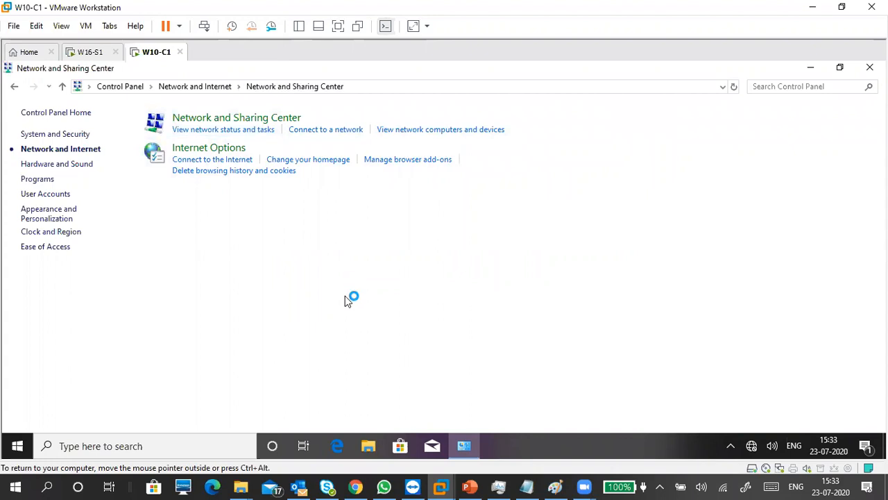
Try to change the homepage through Internet Options on the client machine, and close Internet Properties and the Control Panel
left_click(13, 87)
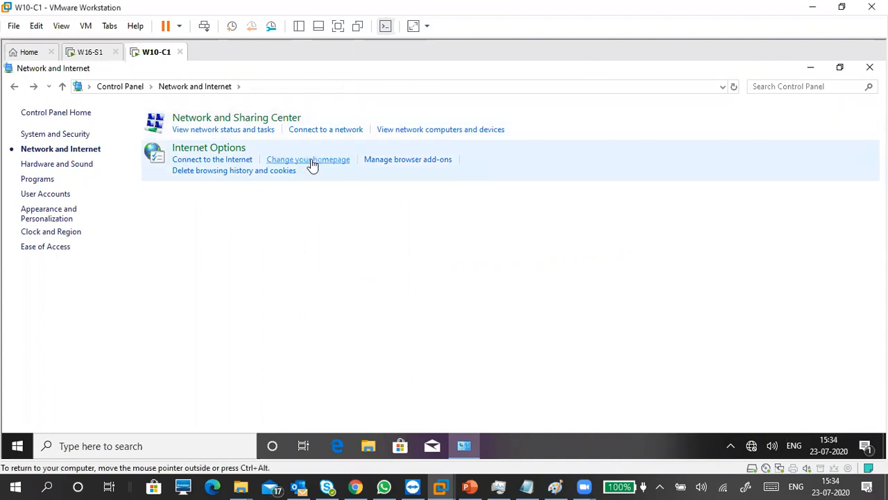
left_click(312, 162)
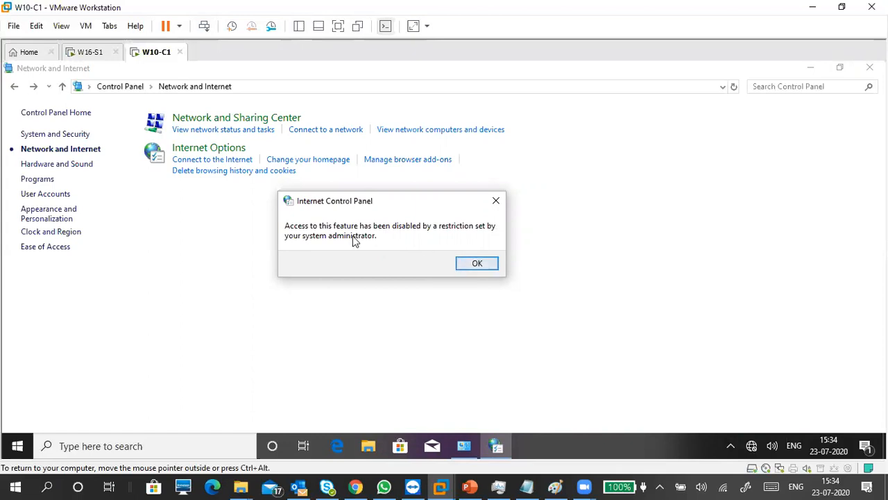
left_click(476, 264)
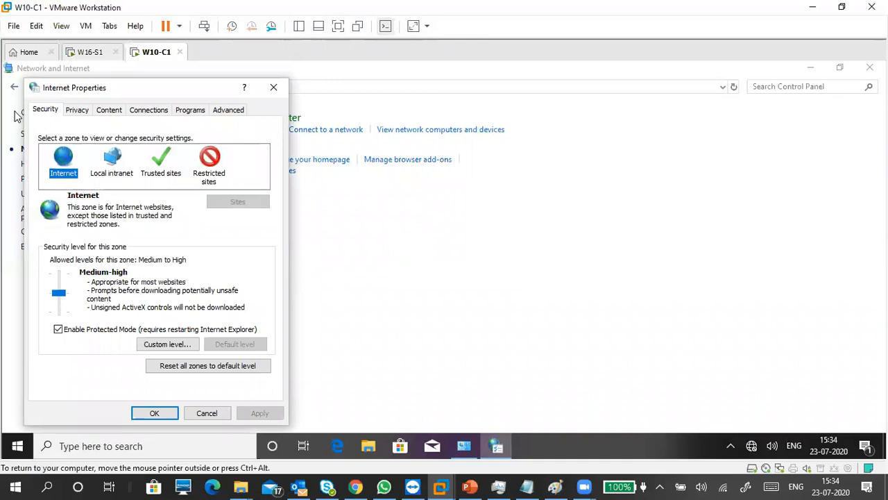
left_click(155, 412)
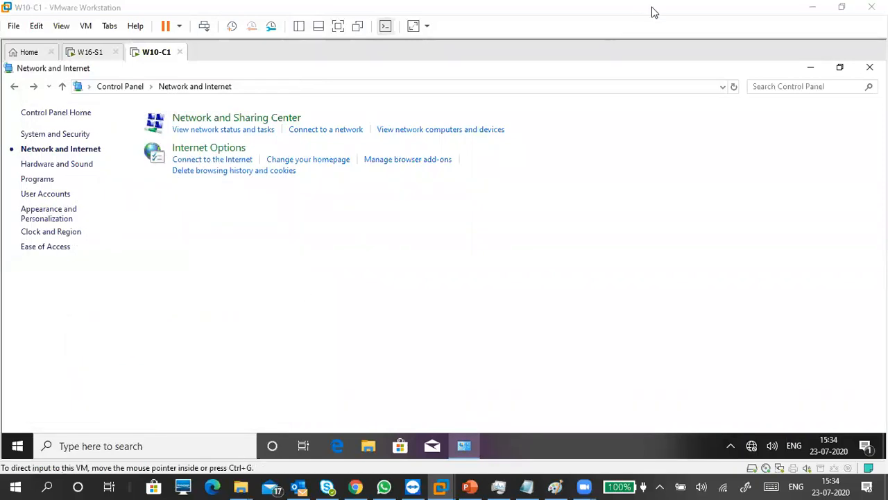
left_click(382, 76)
double_click(392, 75)
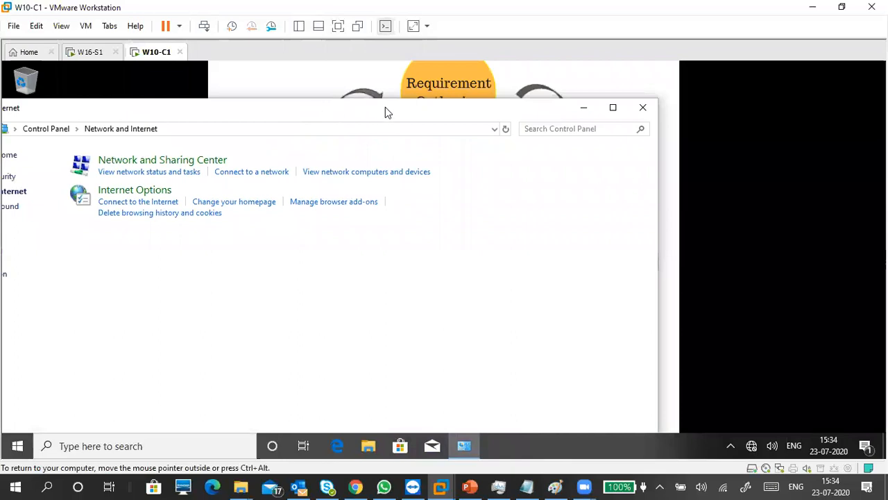
left_click(549, 113)
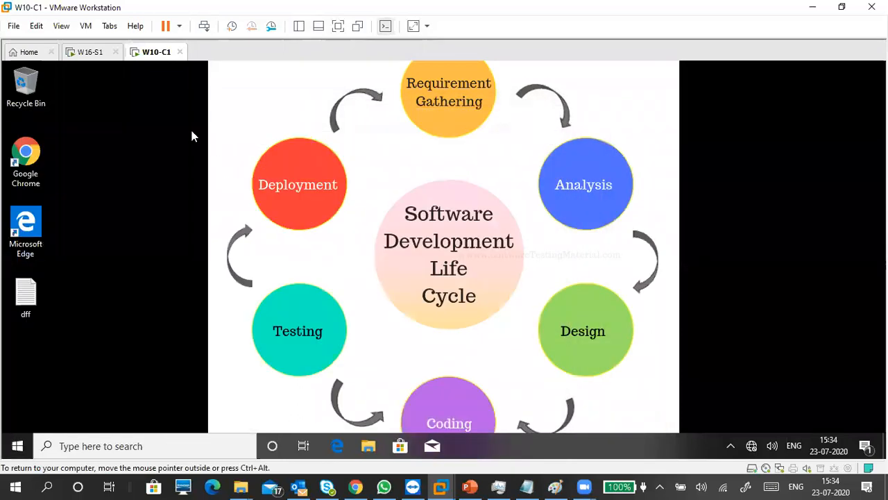
Switch to the W16-S1 server and view the settings of the IE Restriction Policy linked to the ITSUPPORT unit
left_click(96, 52)
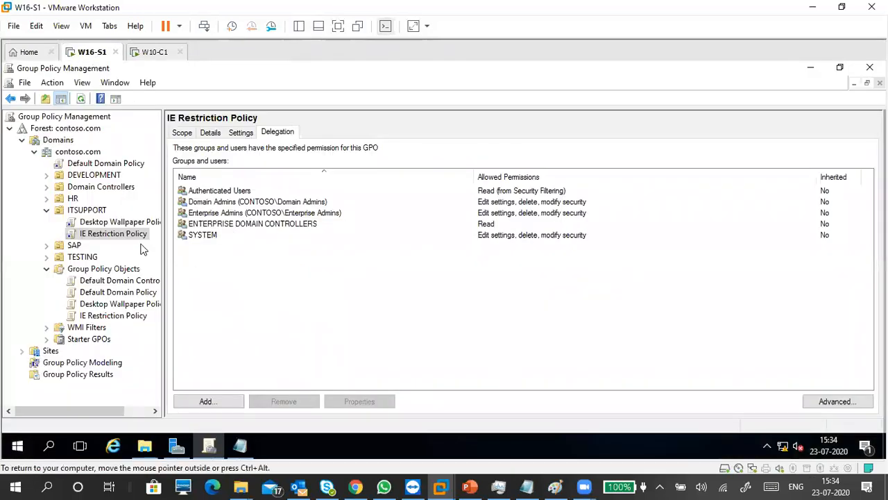
left_click(127, 236)
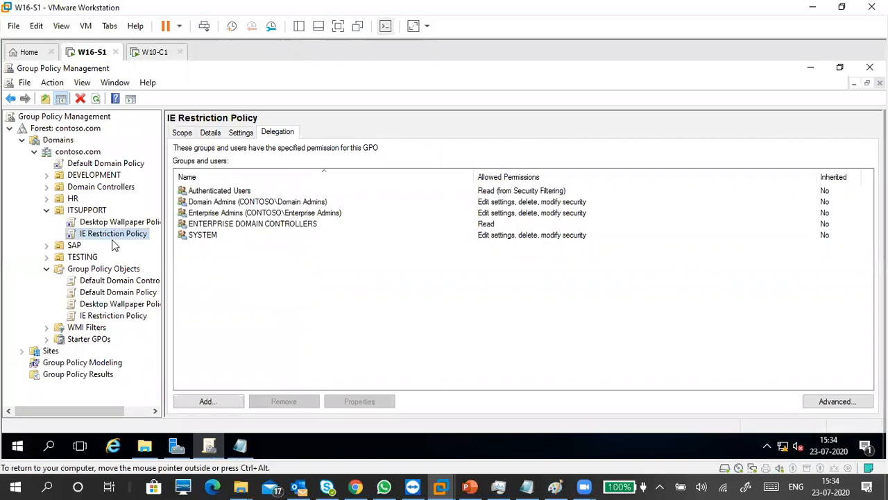
left_click(242, 132)
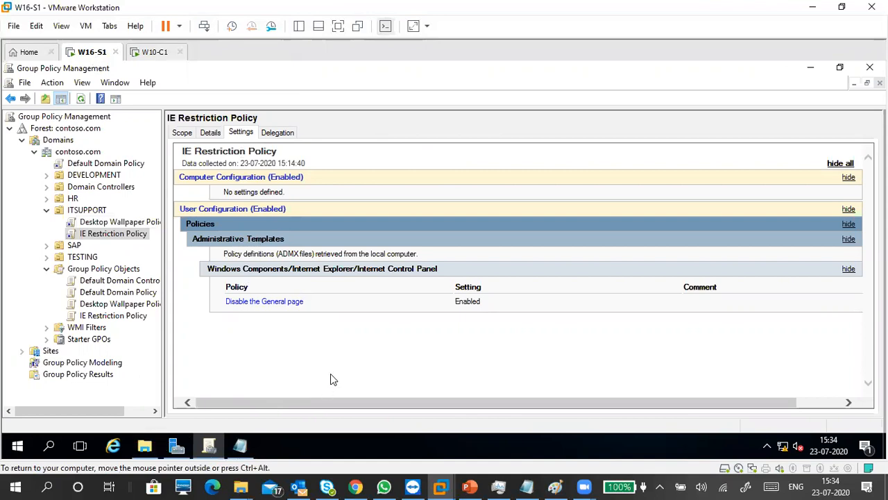
Launch Active Directory Users and Computers on the server by running DSA.MSC
key("super+r")
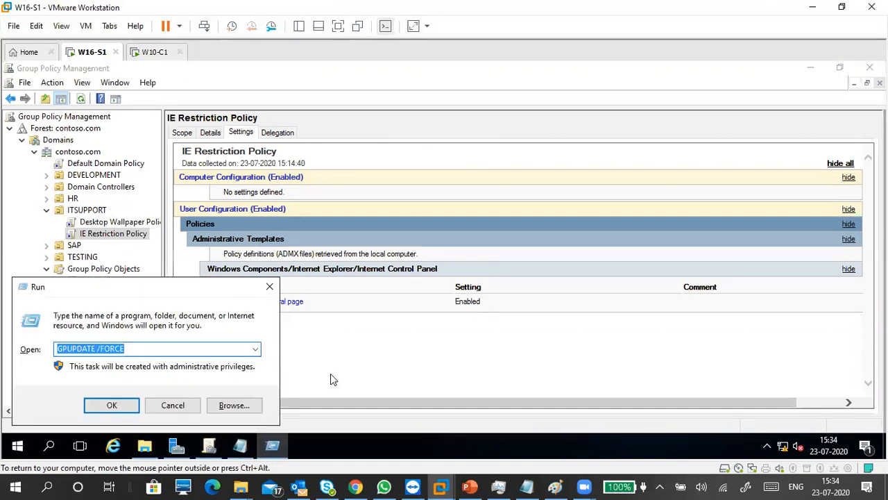
type("dsa.msc")
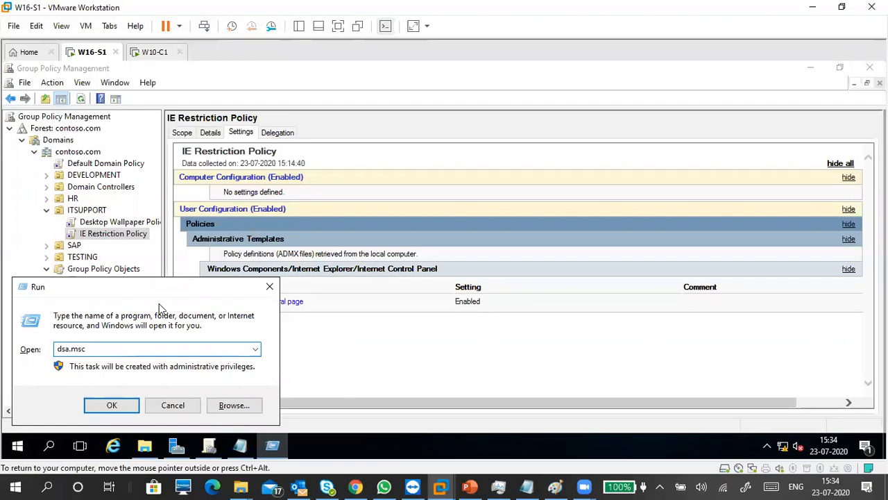
left_click_drag(149, 290, 419, 107)
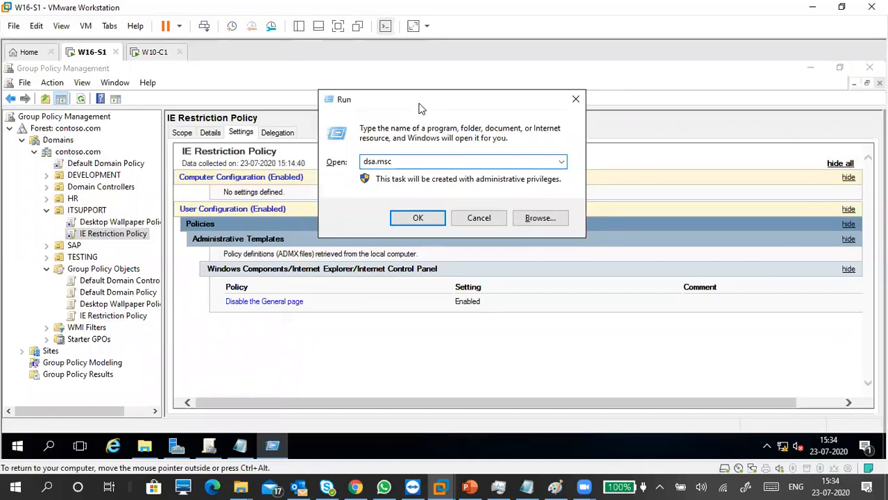
key("BackSpace")
key("BackSpace")
key("BackSpace")
key("BackSpace")
key("BackSpace")
key("BackSpace")
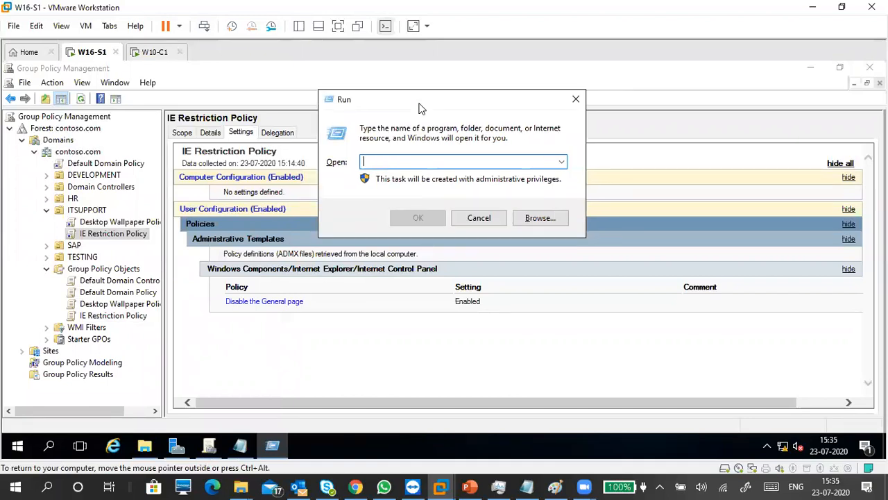
type("DSA.MSC")
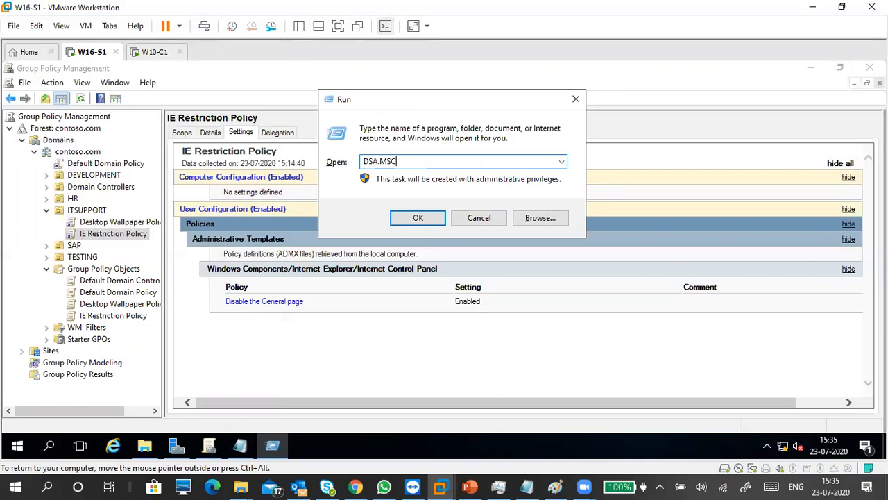
key("Return")
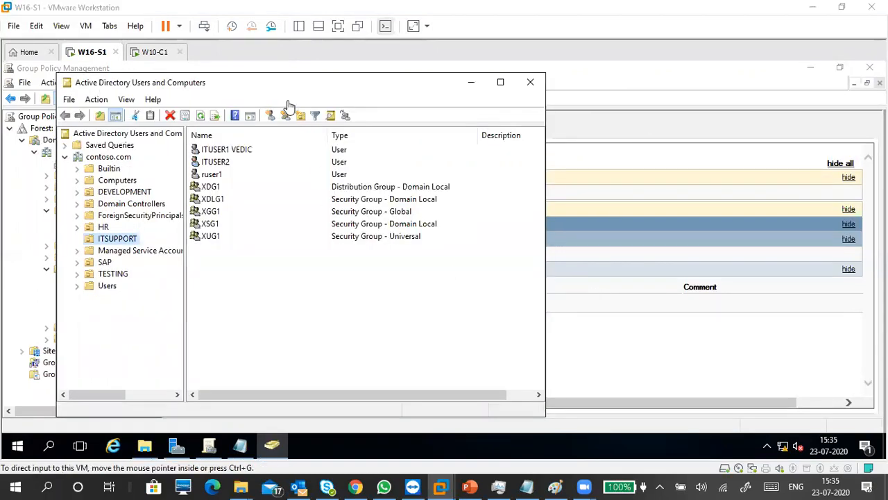
left_click_drag(268, 82, 333, 78)
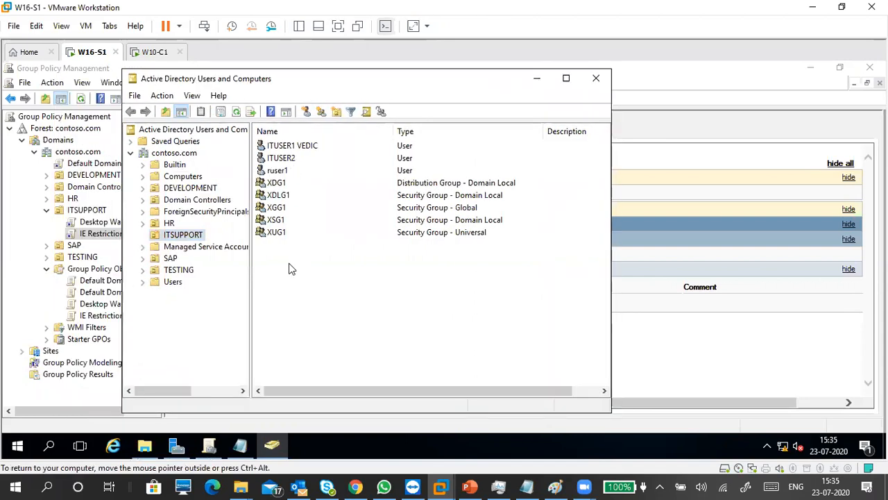
Check which members belong to the XSG1 security group in the ITSUPPORT unit
left_click(280, 220)
double_click(285, 225)
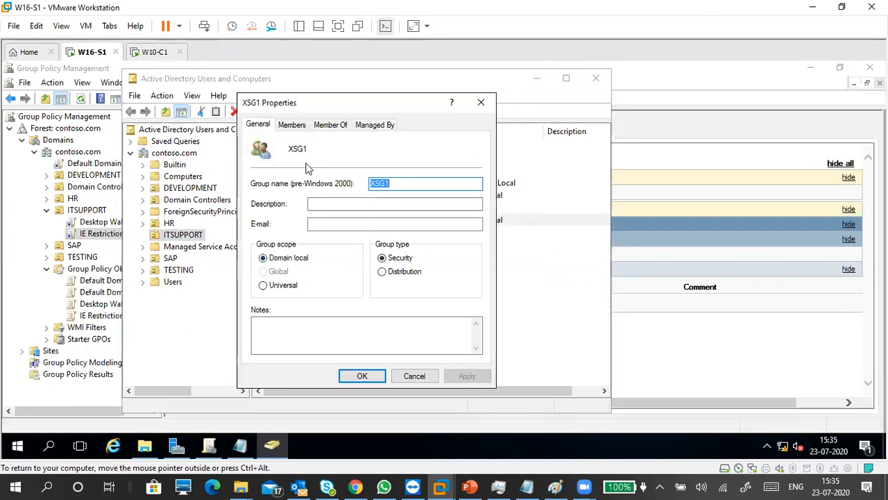
left_click(290, 126)
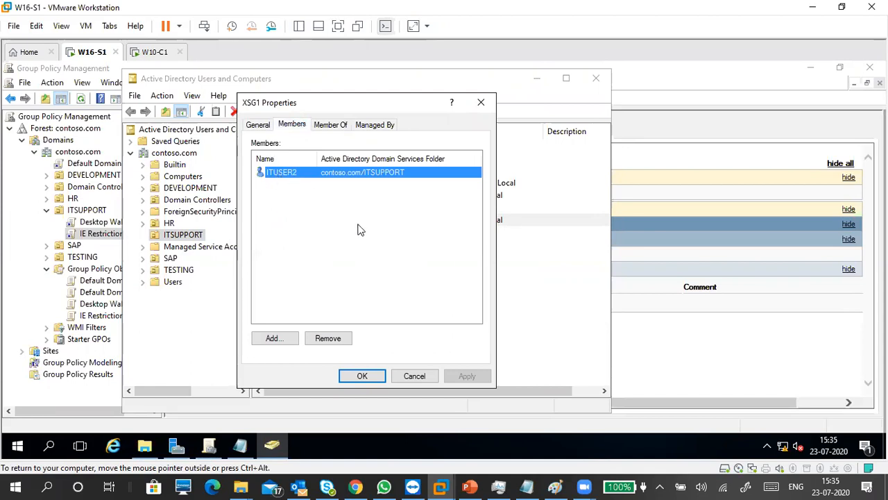
left_click(293, 191)
left_click(271, 179)
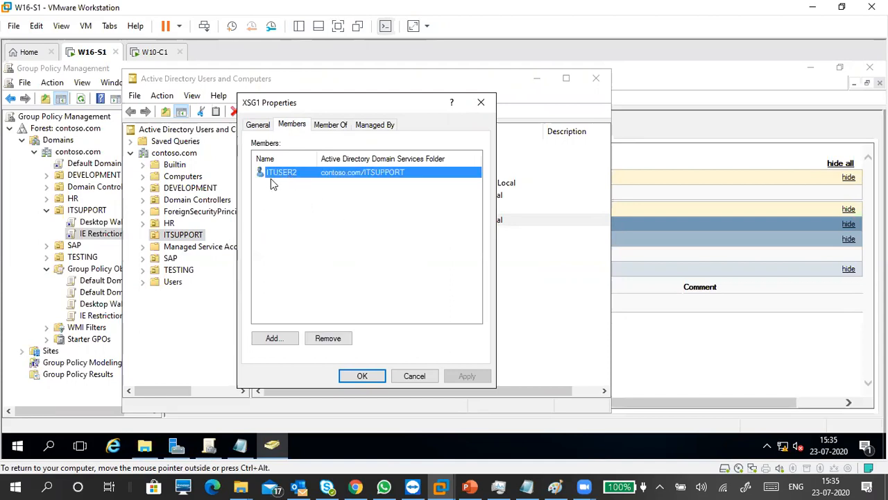
left_click(362, 376)
left_click(349, 298)
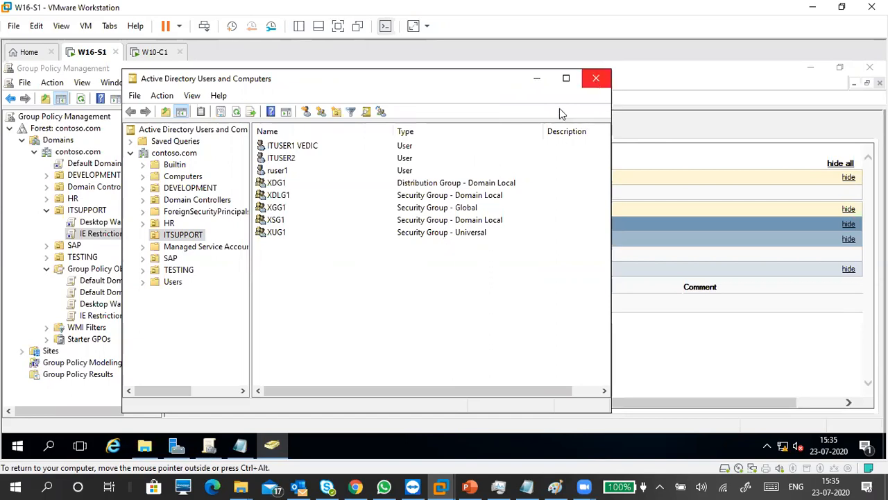
Check the group memberships of the ITUSER1 account in the ITSUPPORT unit
double_click(284, 146)
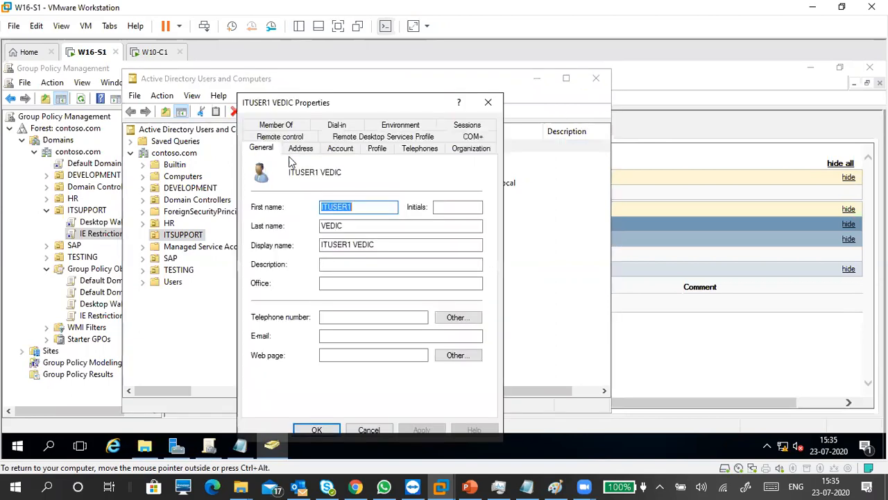
left_click(285, 126)
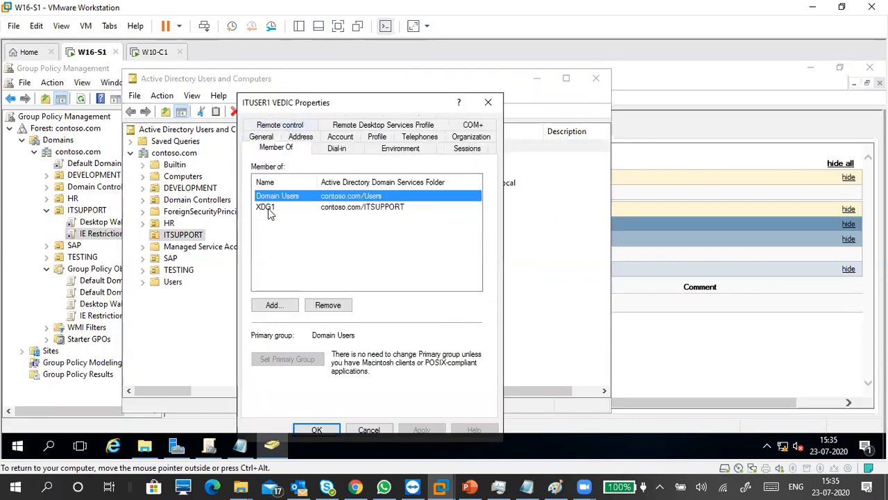
left_click(271, 211)
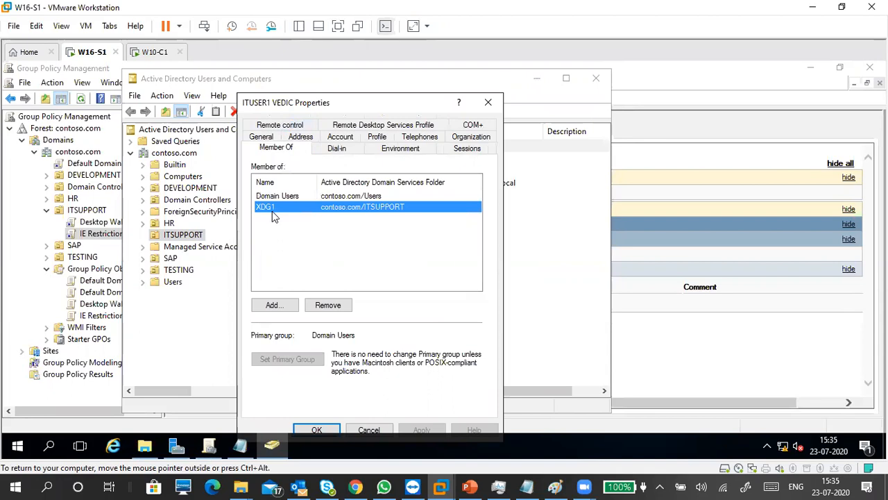
left_click(297, 242)
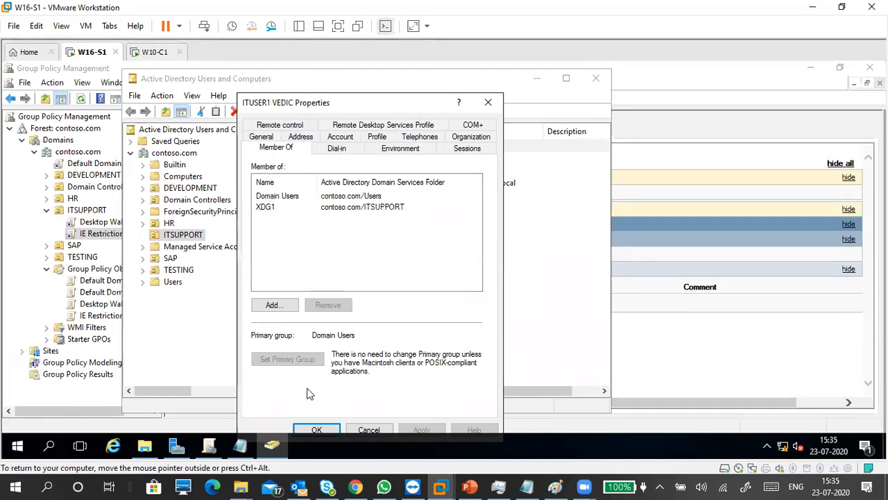
left_click(316, 430)
left_click(340, 299)
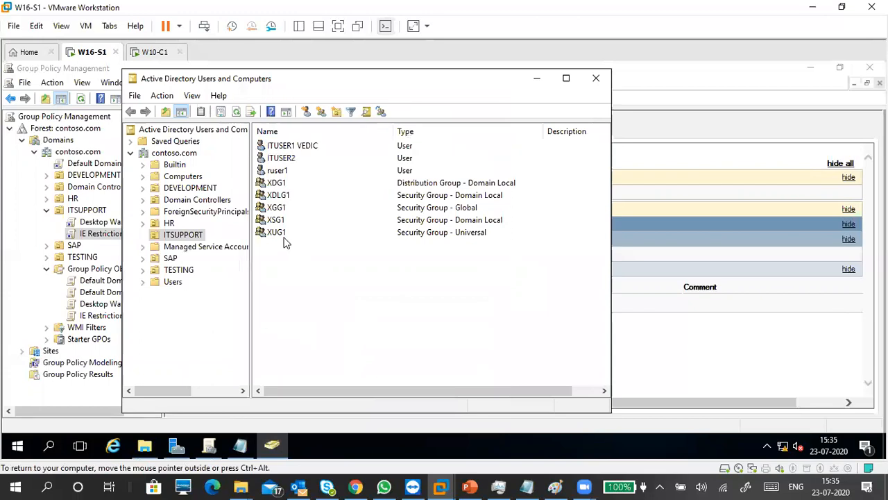
Review the XSG1 group's member list again and minimize Active Directory Users and Computers
double_click(281, 220)
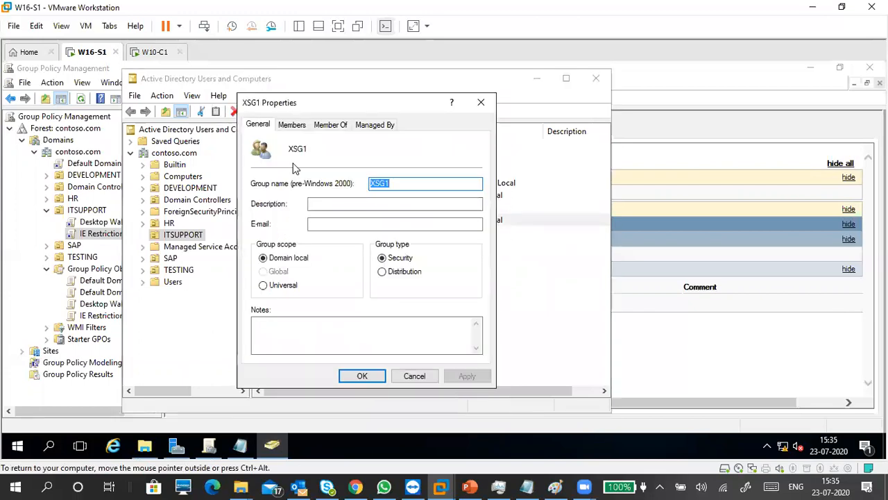
left_click(291, 126)
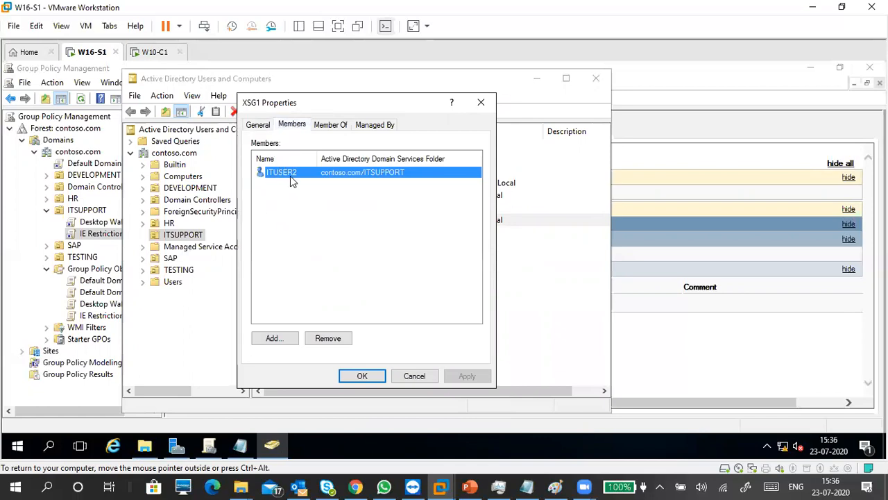
left_click(360, 375)
left_click(383, 324)
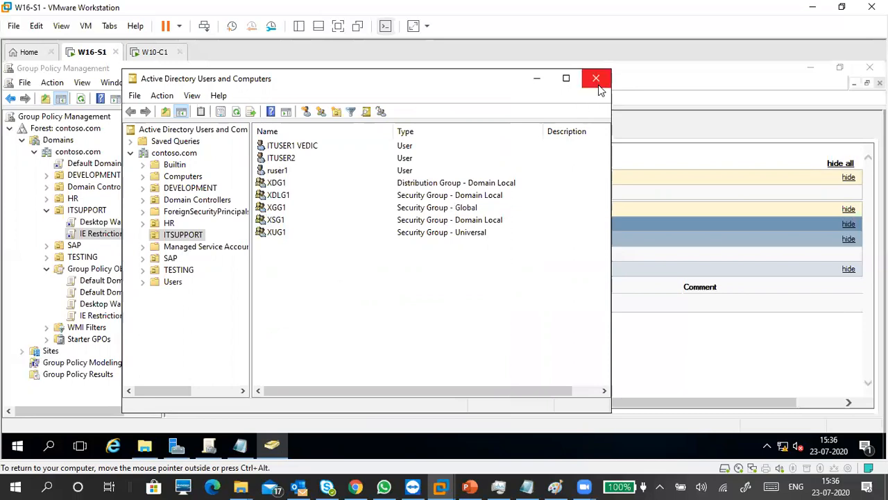
left_click(534, 81)
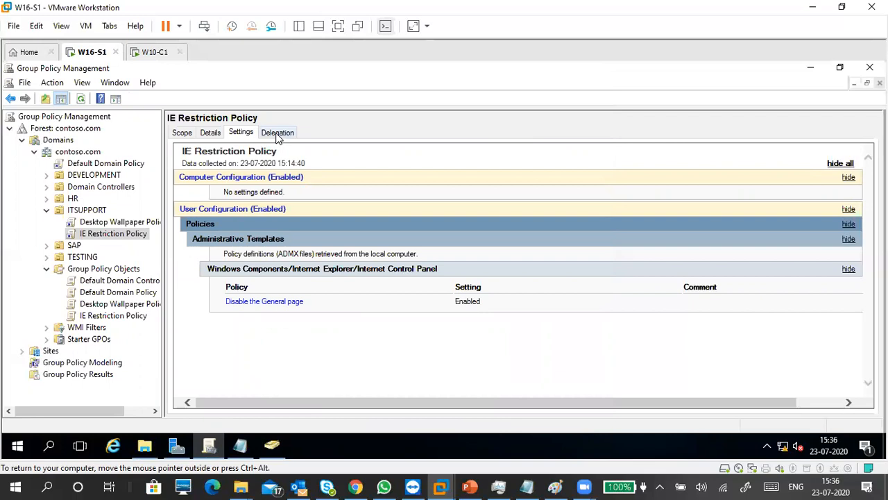
Display the delegation permissions of the IE Restriction Policy linked under ITSUPPORT
left_click(89, 236)
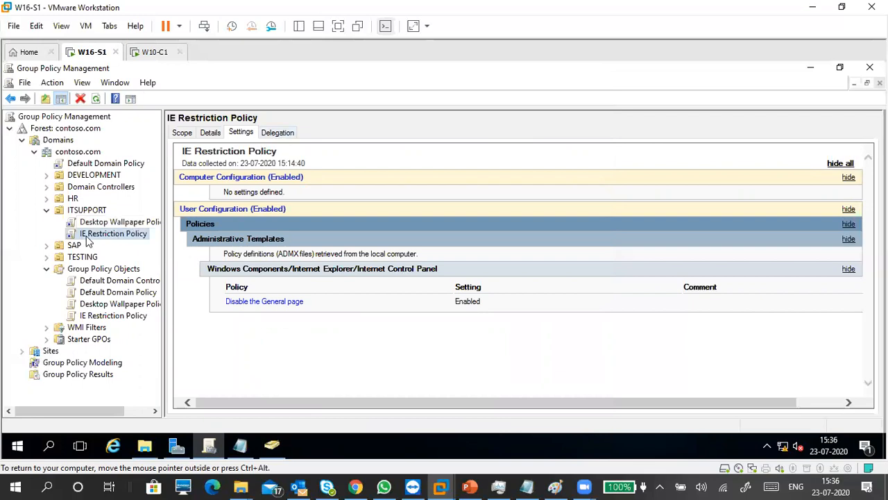
left_click(87, 212)
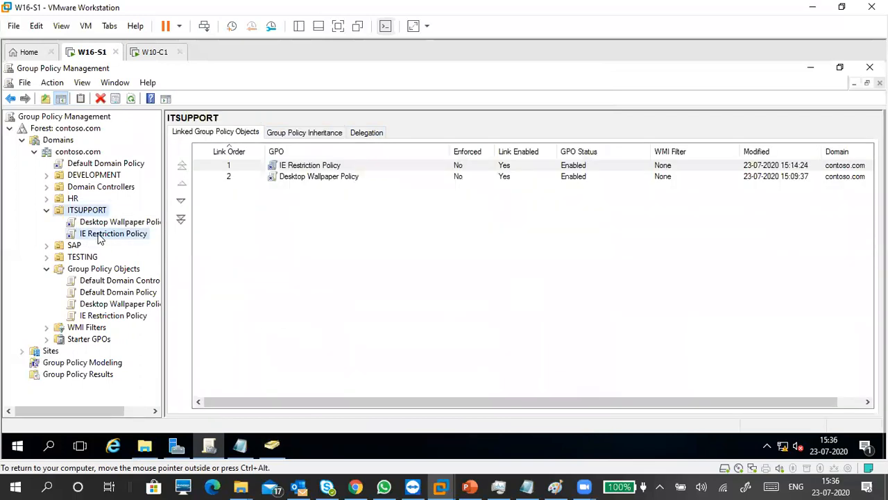
left_click(99, 236)
left_click(525, 280)
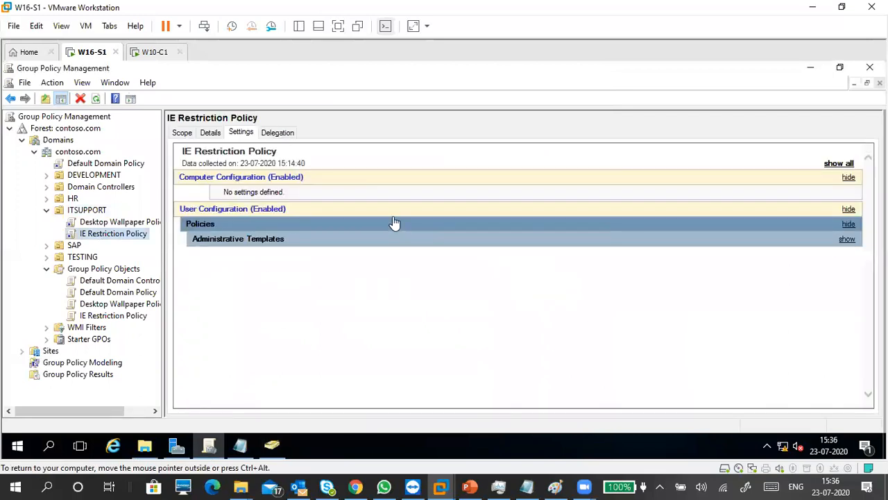
left_click(287, 136)
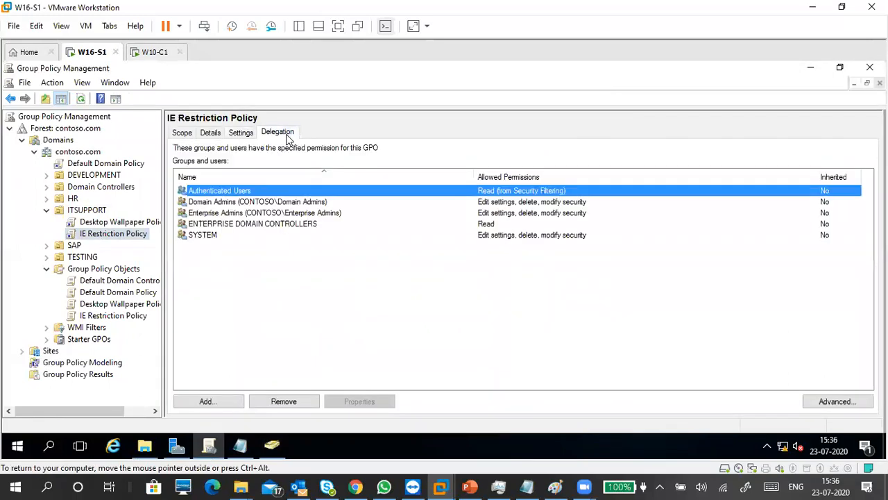
left_click(284, 135)
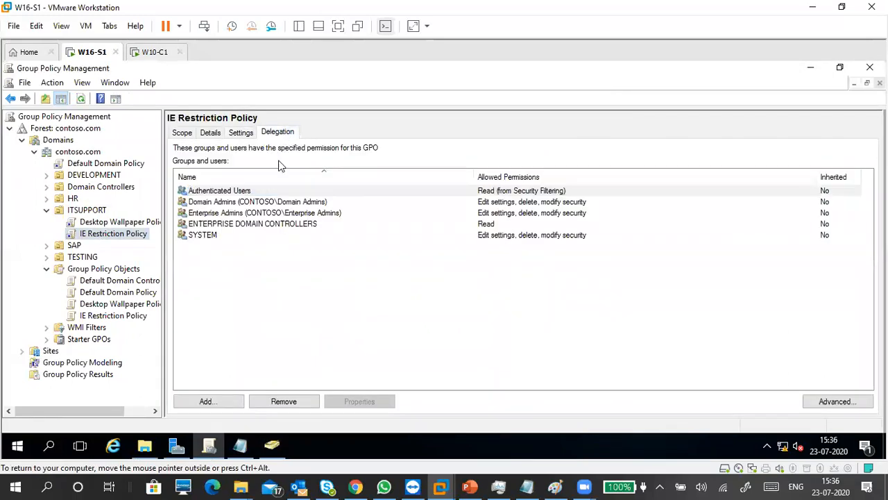
left_click(262, 316)
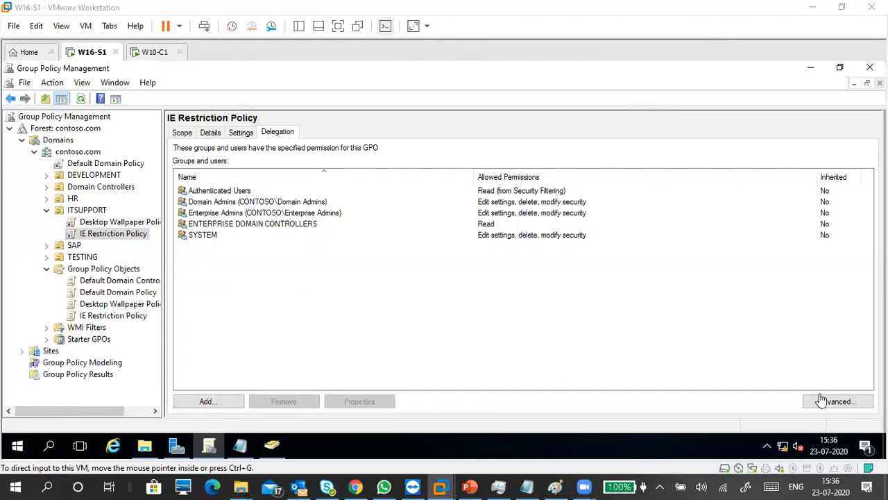
Review the IE Restriction Policy's advanced security settings, including the permissions for Authenticated Users, and close them without changes
left_click(258, 343)
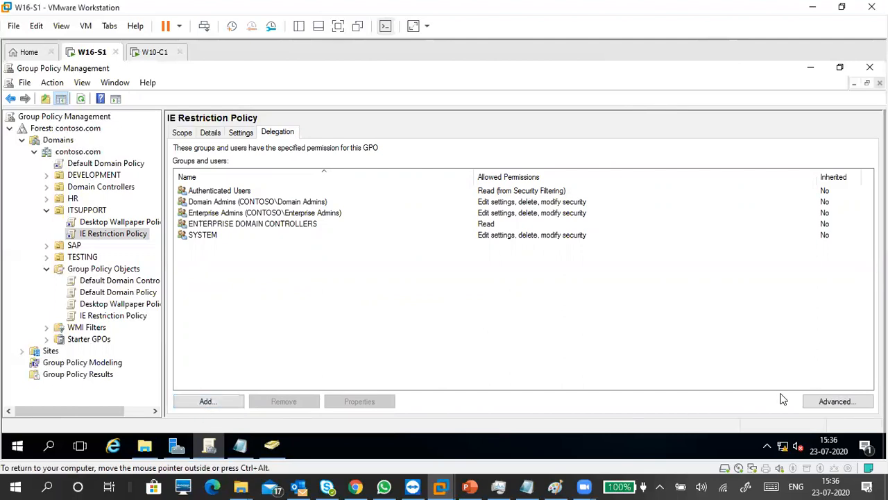
left_click(826, 402)
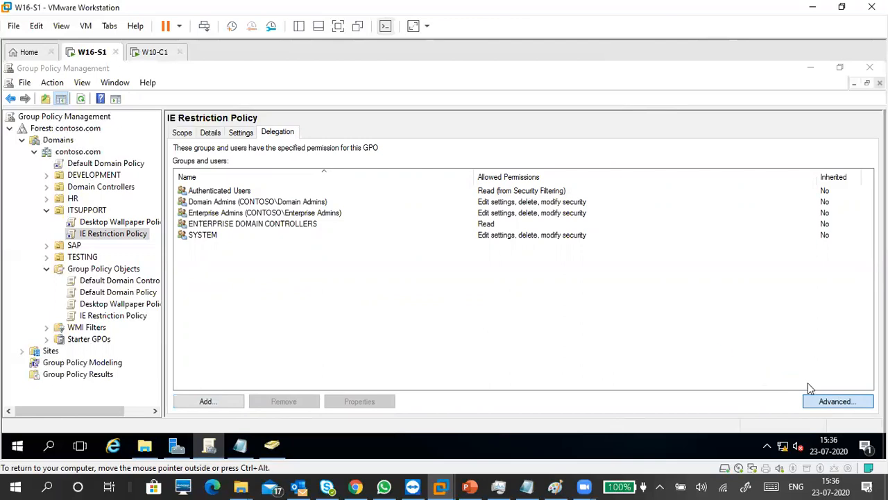
left_click_drag(272, 147, 415, 78)
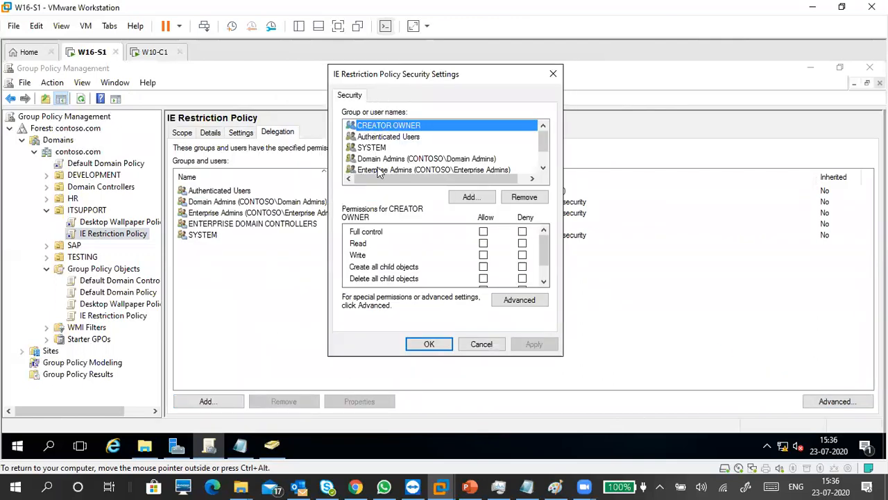
mouse_move(544, 145)
left_mouse_down()
mouse_move(553, 179)
mouse_move(544, 137)
left_mouse_up()
left_click(398, 139)
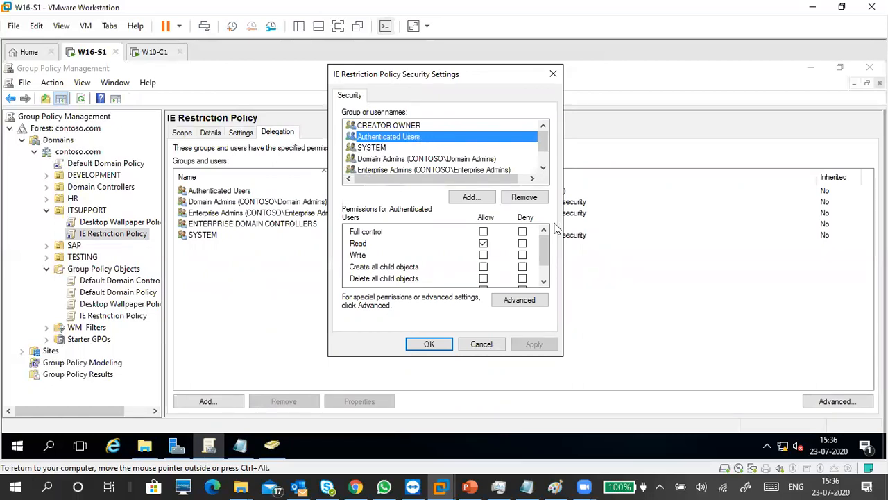
left_click_drag(546, 154, 545, 165)
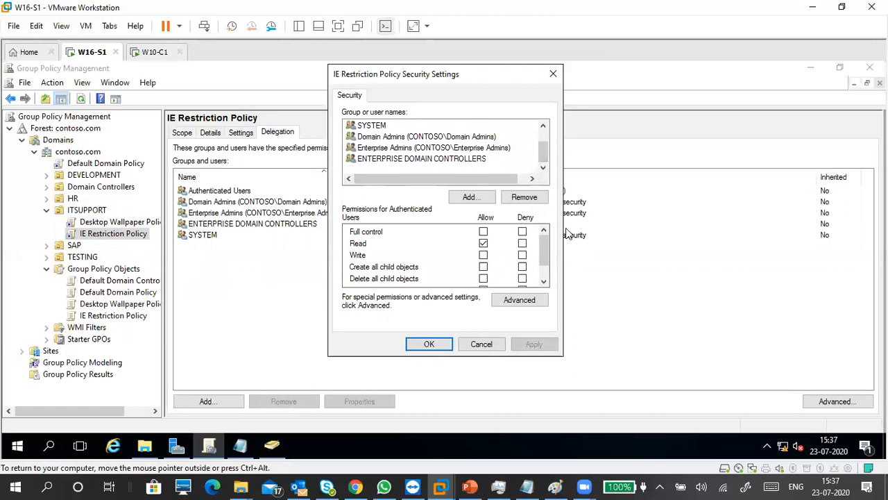
left_click(470, 198)
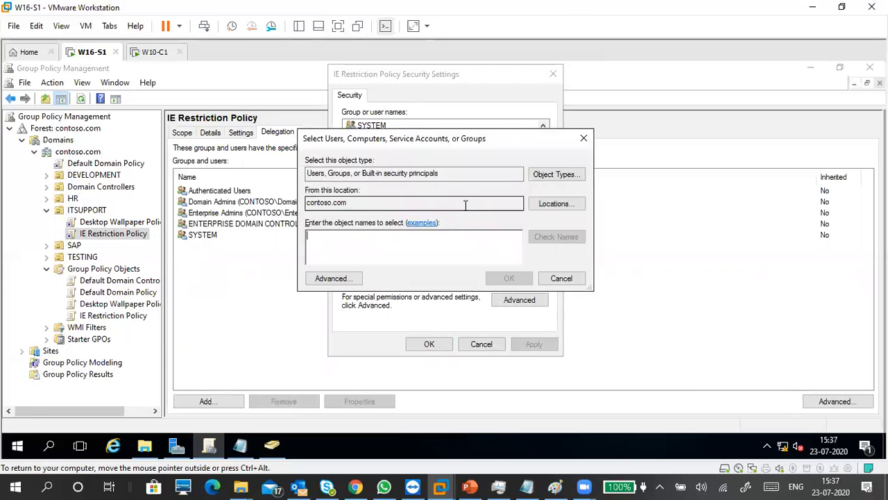
left_click(558, 279)
left_click(481, 343)
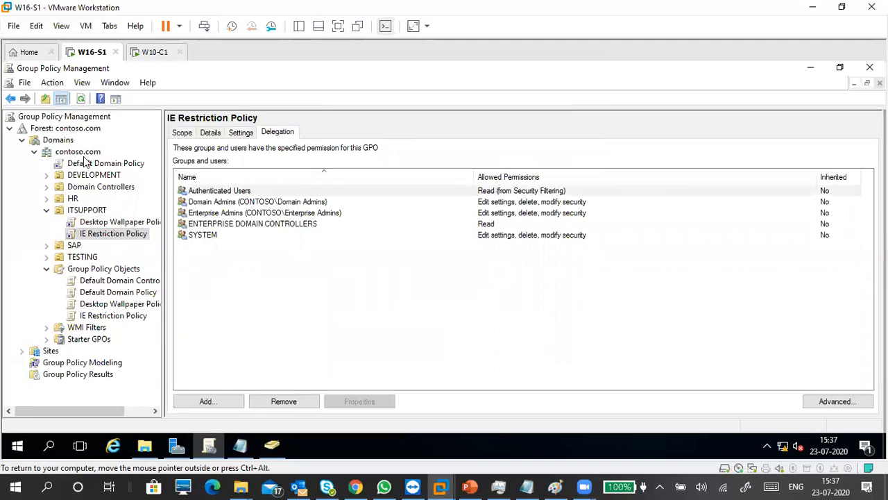
Add the XSG1 group to the advanced security settings of the IE Restriction Policy linked under ITSUPPORT
left_click(88, 209)
left_click(93, 234)
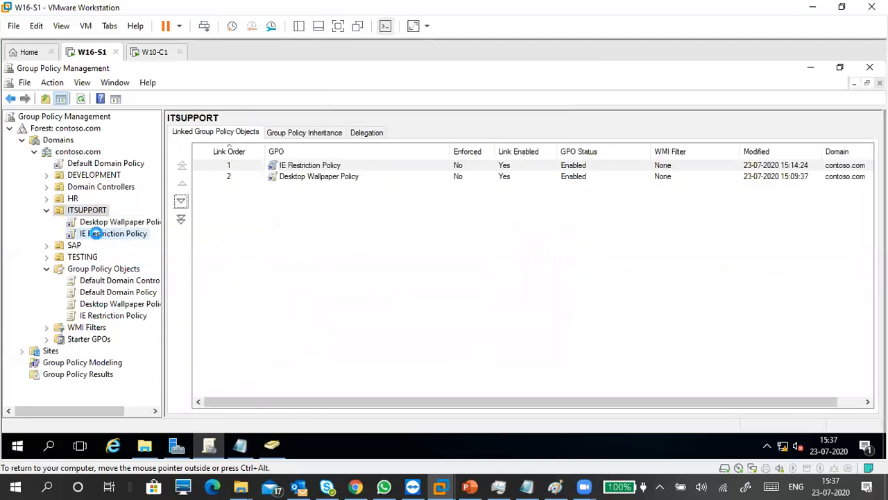
left_click(559, 208)
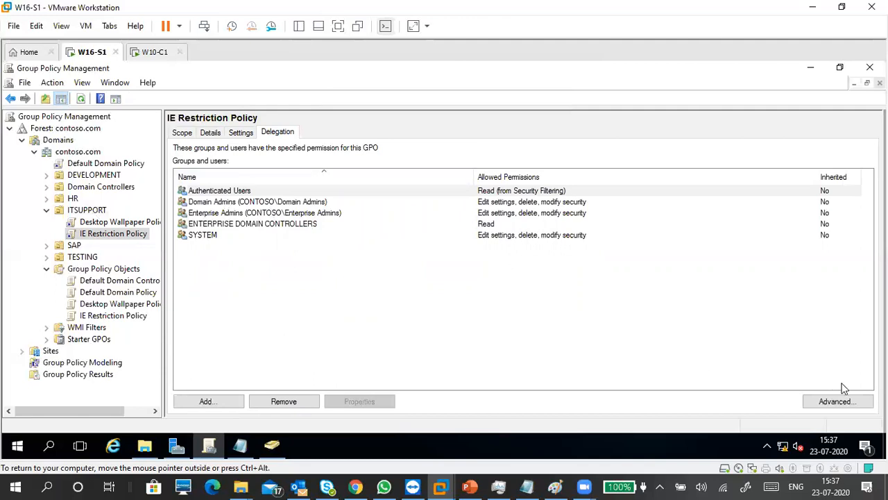
left_click(855, 403)
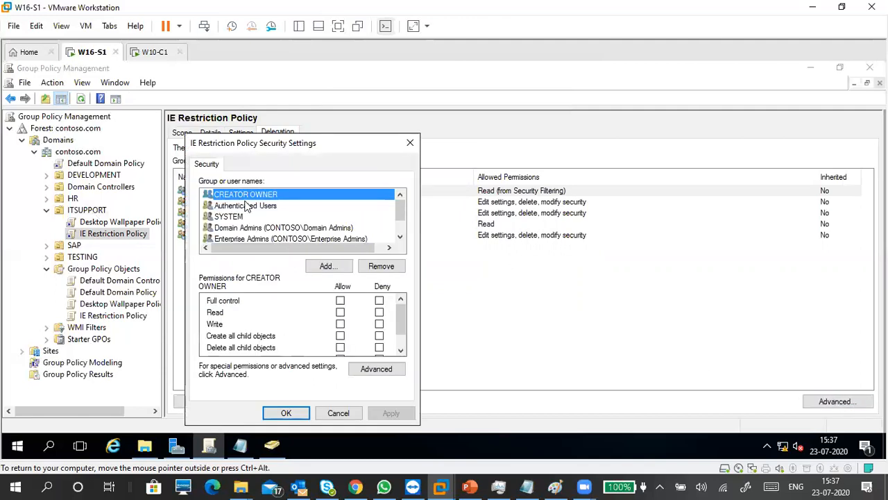
left_click_drag(248, 151, 393, 115)
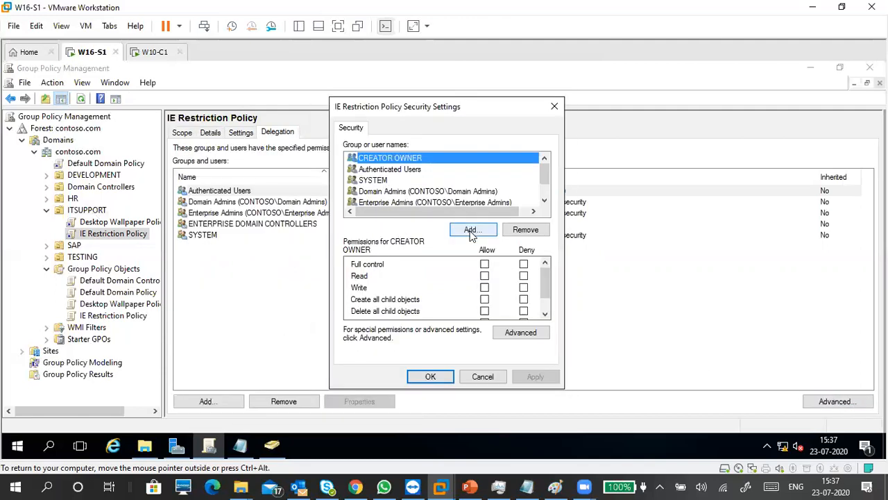
left_click(473, 229)
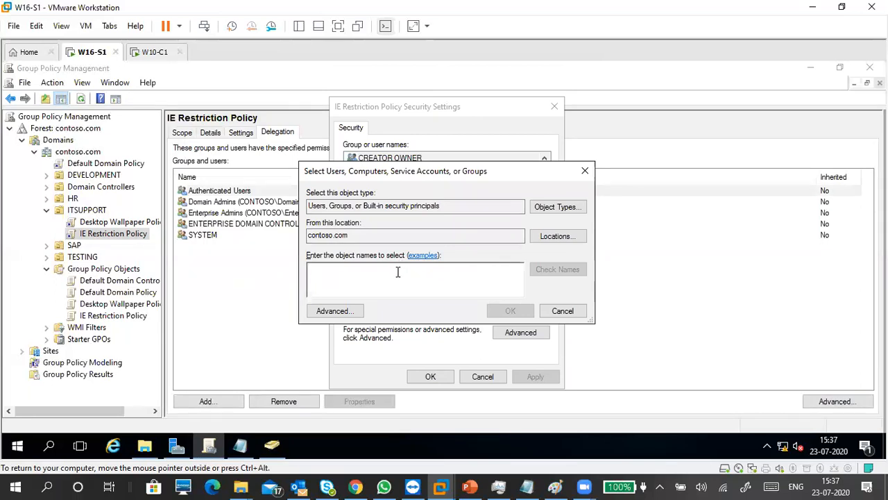
type("XSG1")
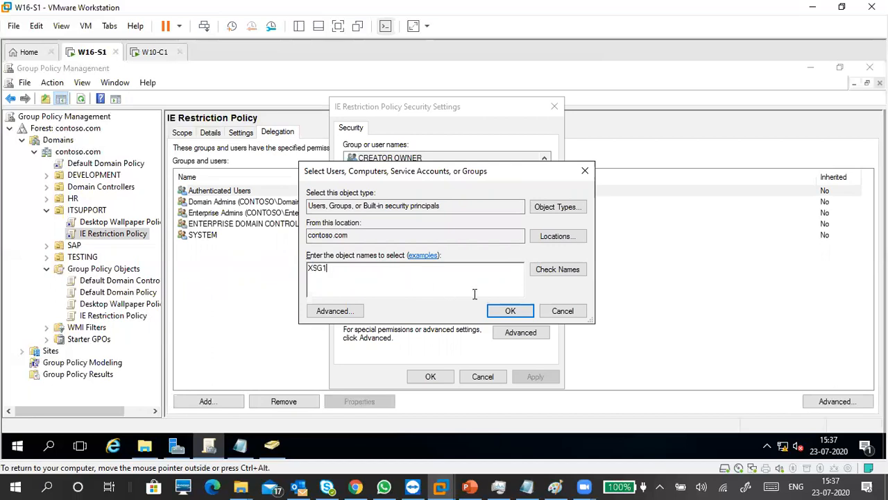
left_click(563, 268)
left_click(509, 311)
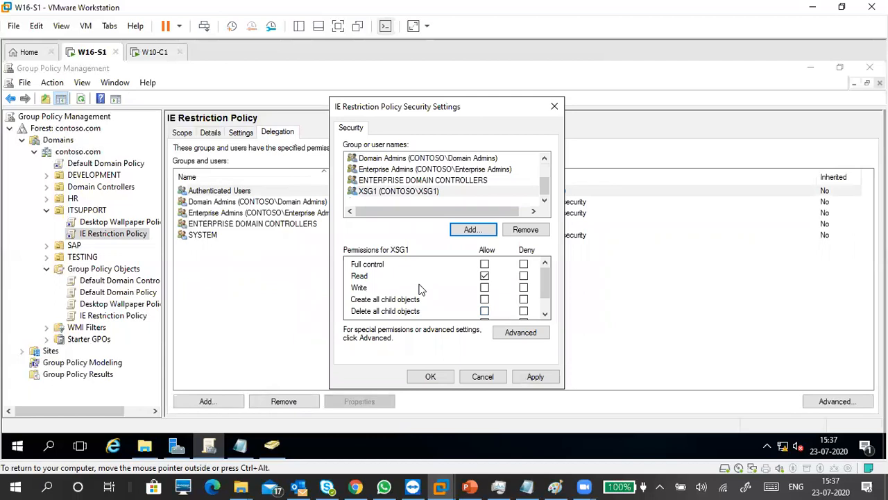
Deny the Apply group policy permission for XSG1 on the IE Restriction Policy and accept the deny entry
left_click(412, 195)
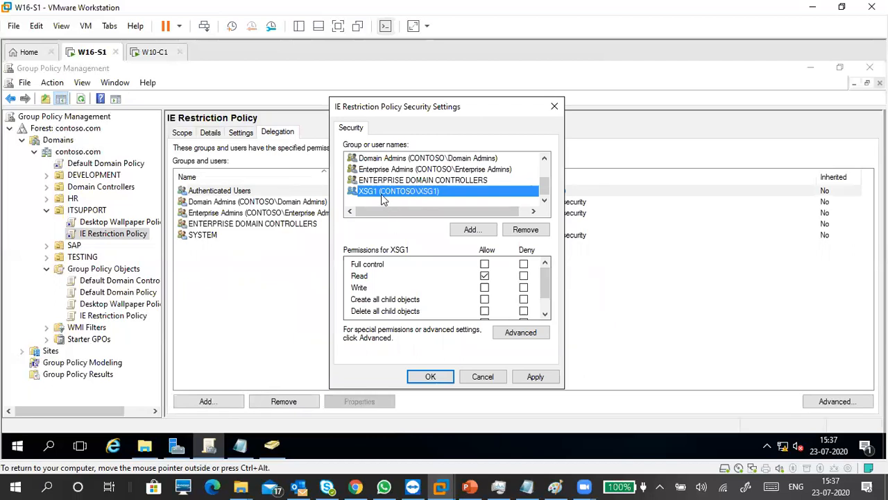
left_click_drag(545, 272, 549, 305)
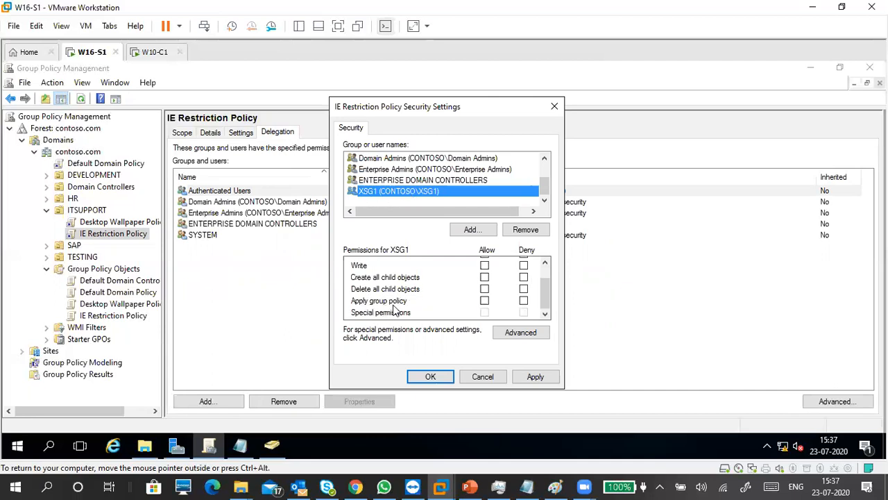
left_click(524, 302)
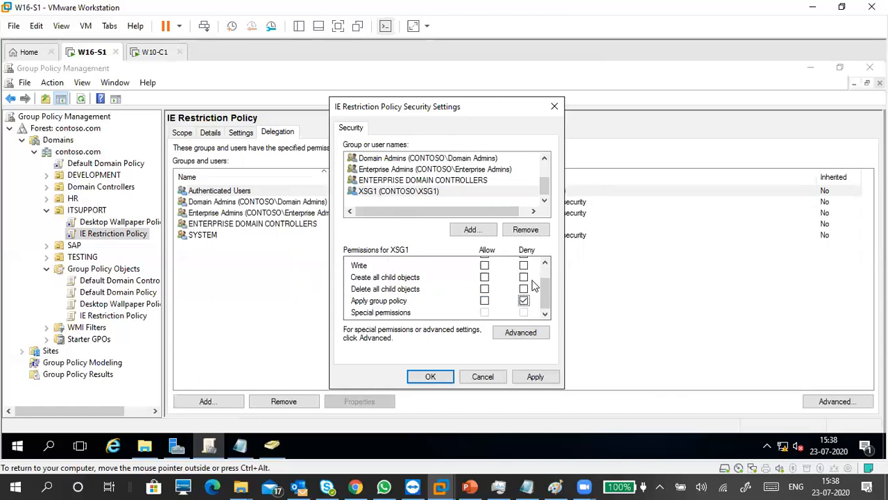
left_click(375, 199)
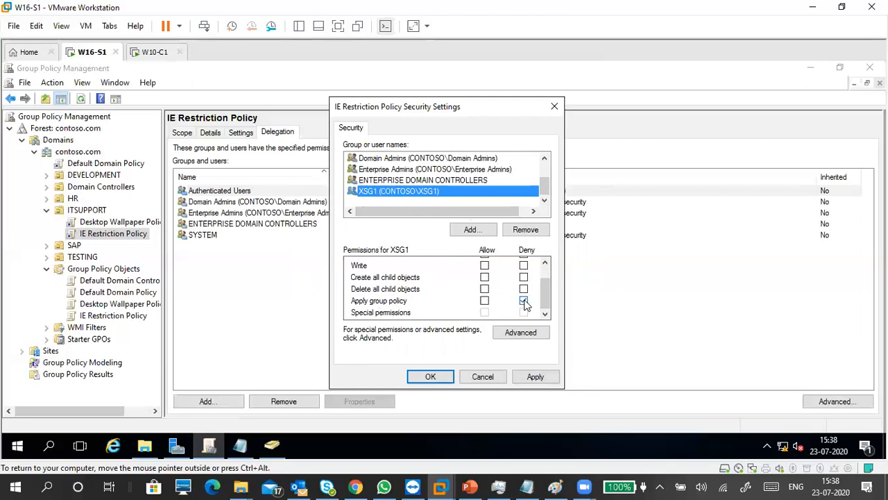
left_click(535, 377)
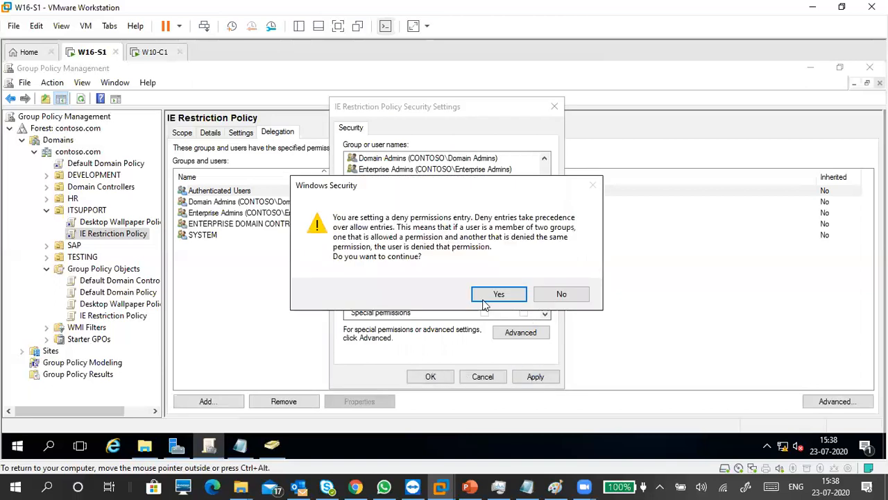
left_click(479, 298)
left_click(434, 375)
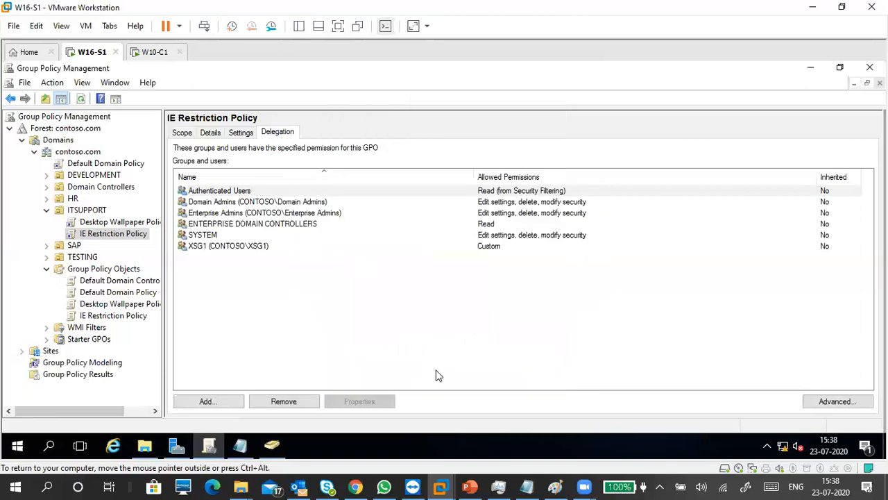
Display the scope of the IE Restriction Policy and refresh its view
left_click(182, 132)
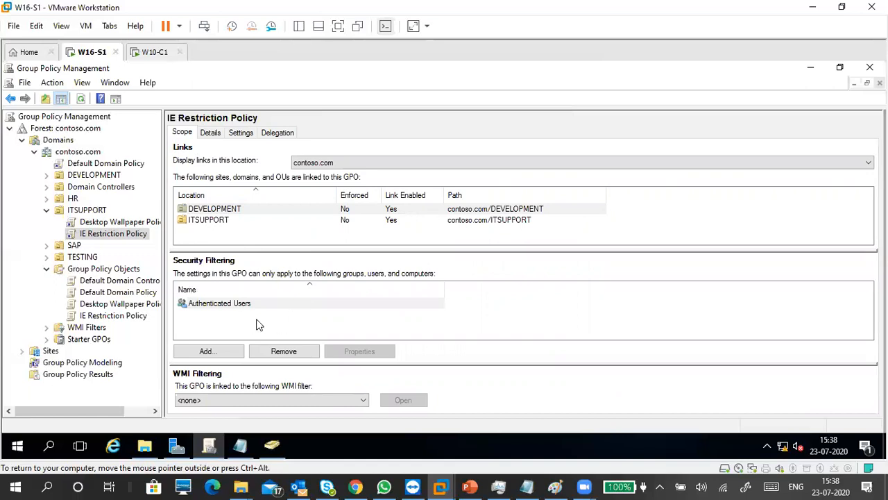
left_click(81, 98)
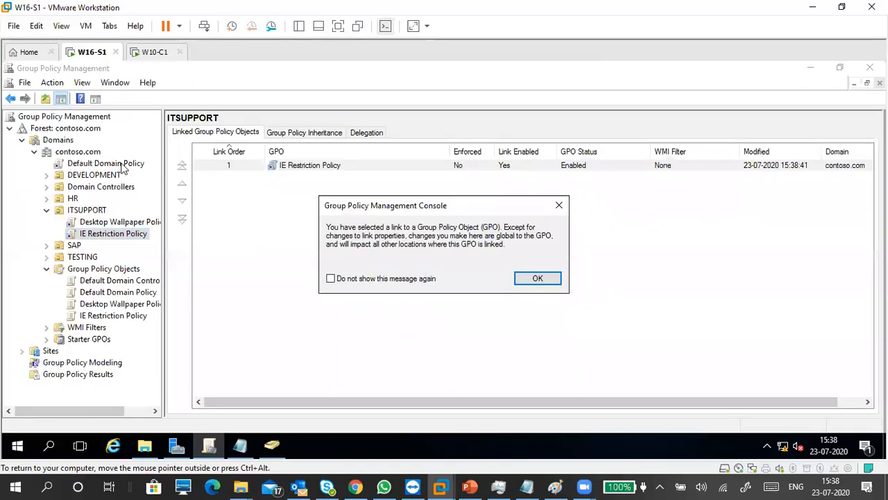
left_click(538, 277)
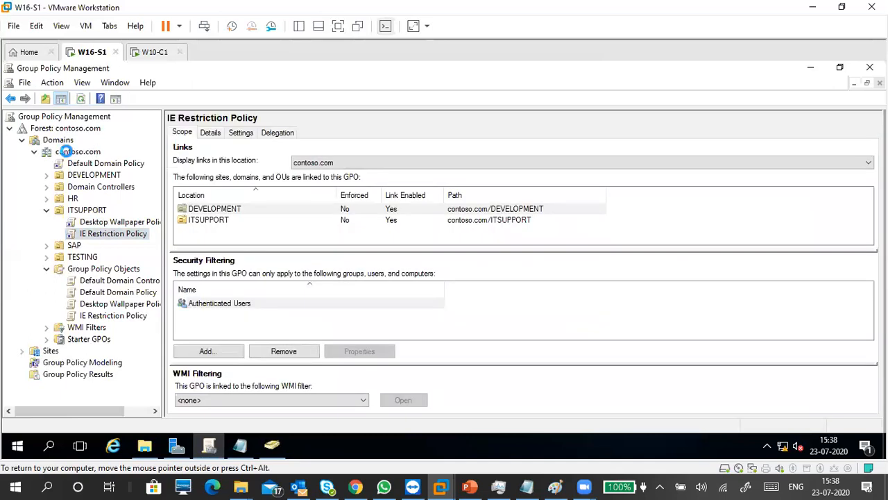
Refresh the contoso.com domain in the Group Policy Management console, keeping the console tree shown
left_click(65, 151)
left_click(61, 98)
left_click(80, 98)
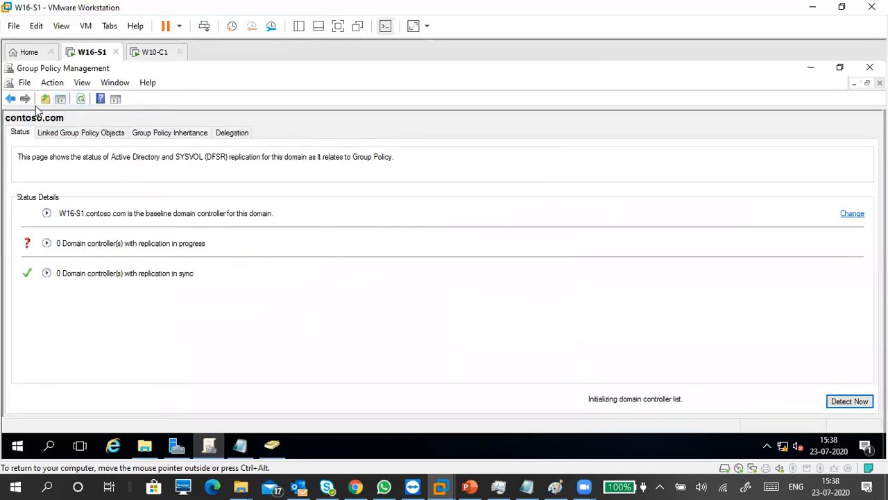
left_click(11, 98)
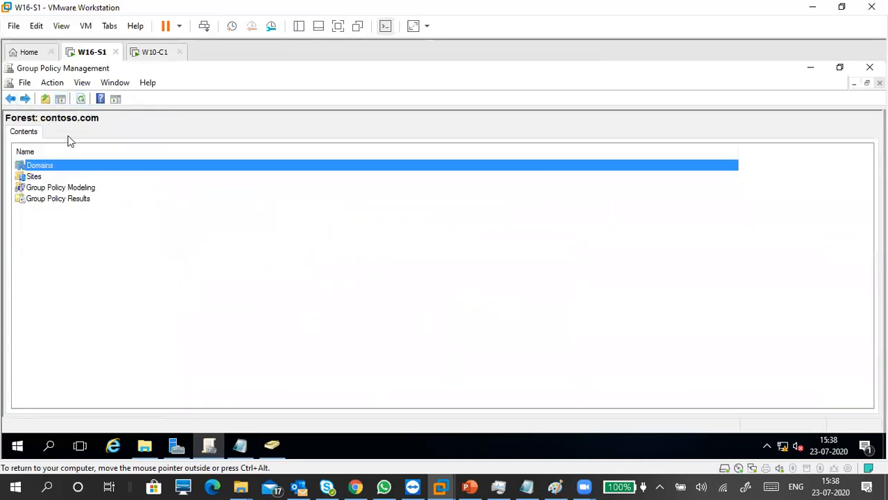
left_click(25, 99)
left_click(61, 98)
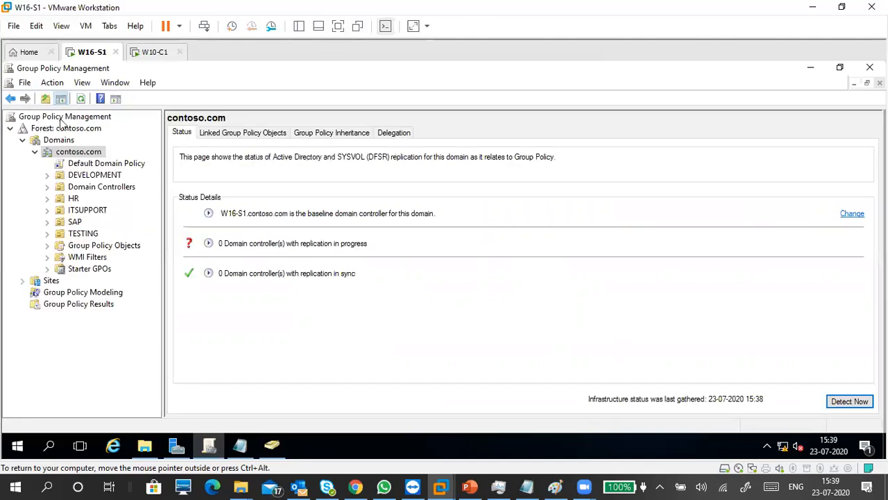
left_click(80, 152)
left_click(117, 98)
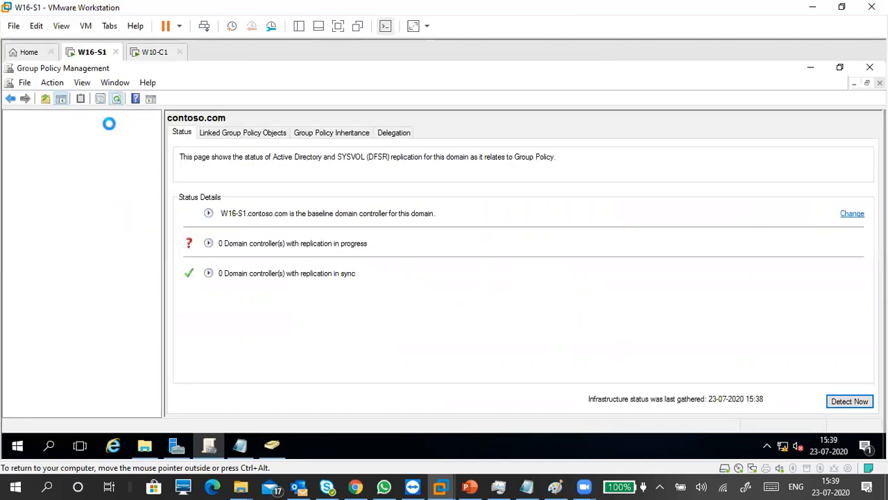
left_click(256, 307)
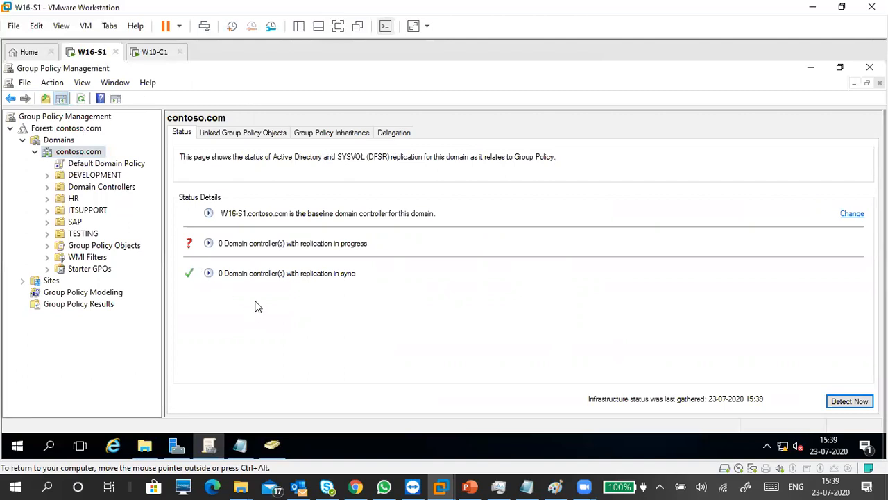
Force a group policy update on the W16-S1 server with GPUPDATE /FORCE
key("super+r")
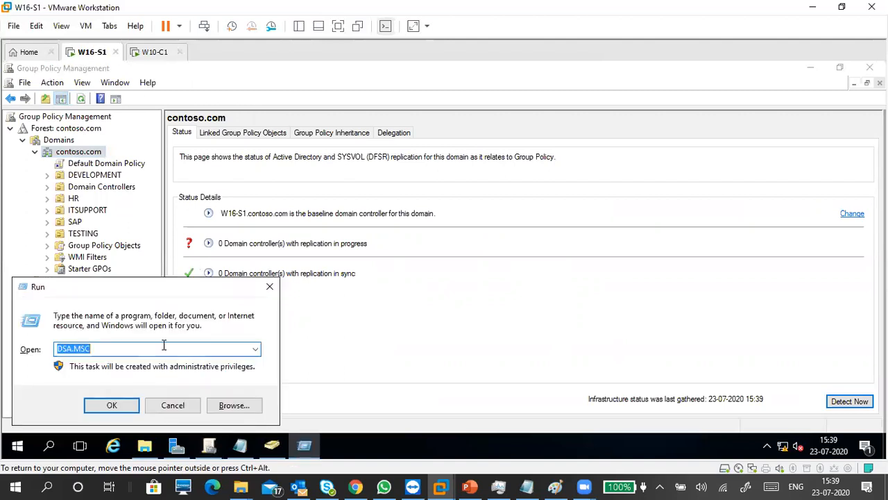
type("G")
left_click(113, 375)
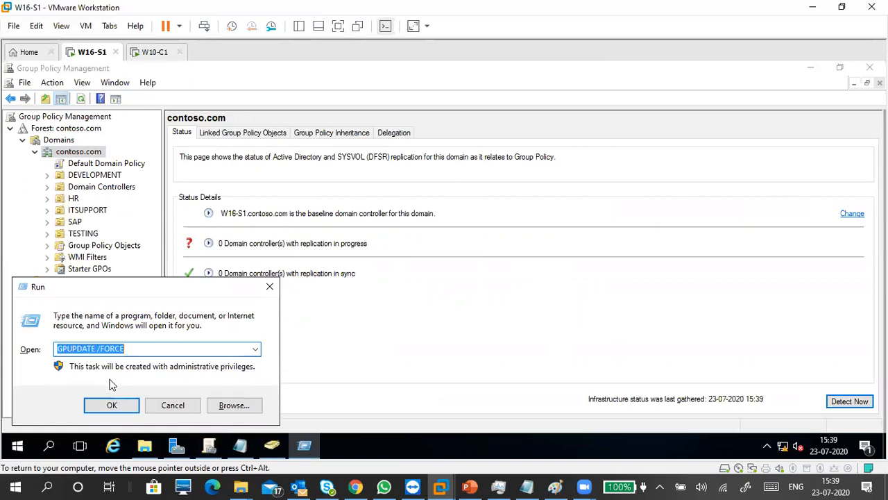
left_click(112, 408)
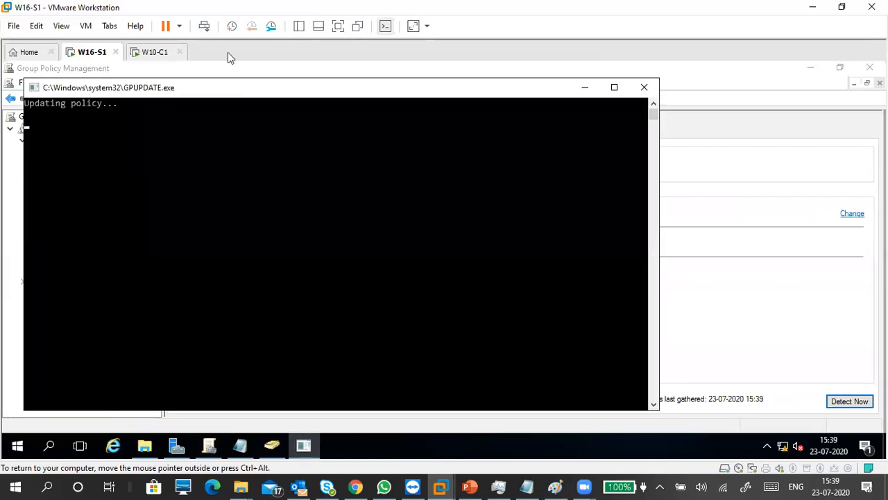
Switch to the W10-C1 client and force a group policy update there with GPUPDATE
left_click(154, 52)
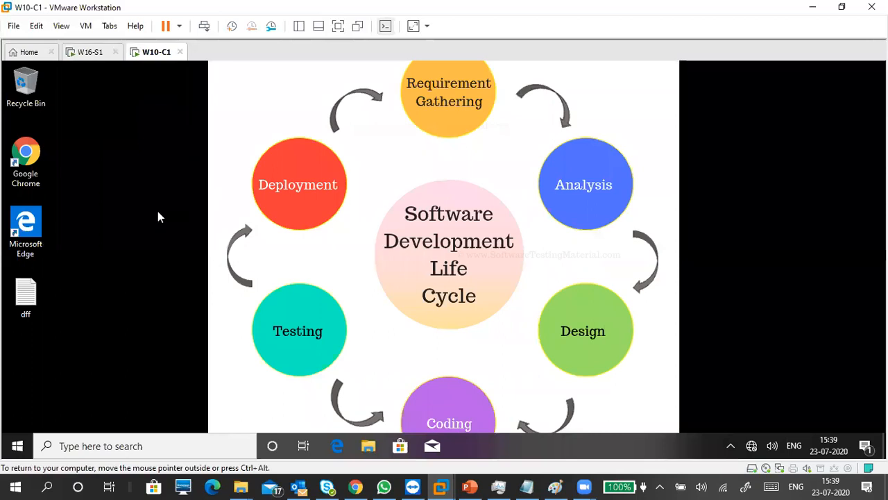
key("super+r")
left_click(126, 409)
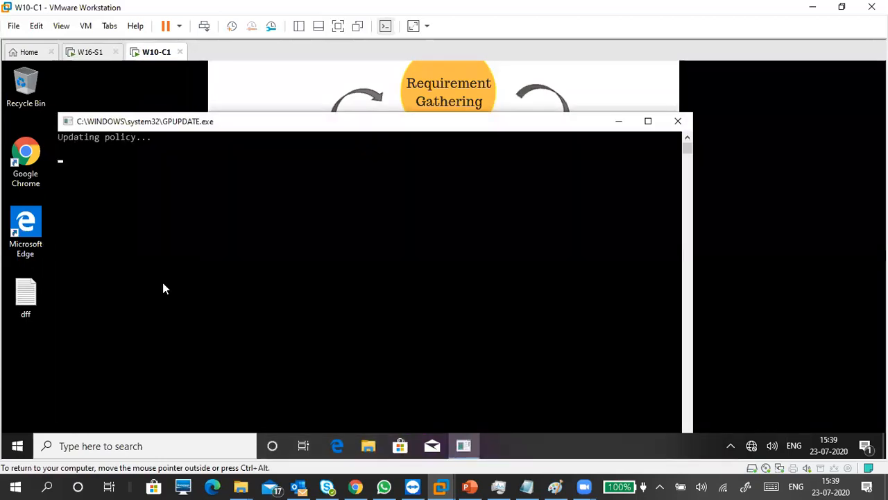
left_click_drag(227, 128, 334, 101)
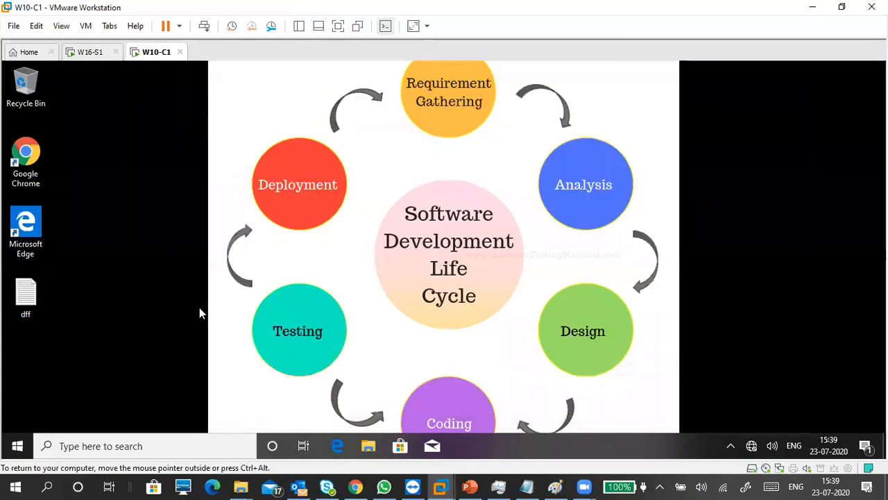
Sign out of the W10-C1 client and sign back in as ITUSER2 with the account password
left_click(19, 445)
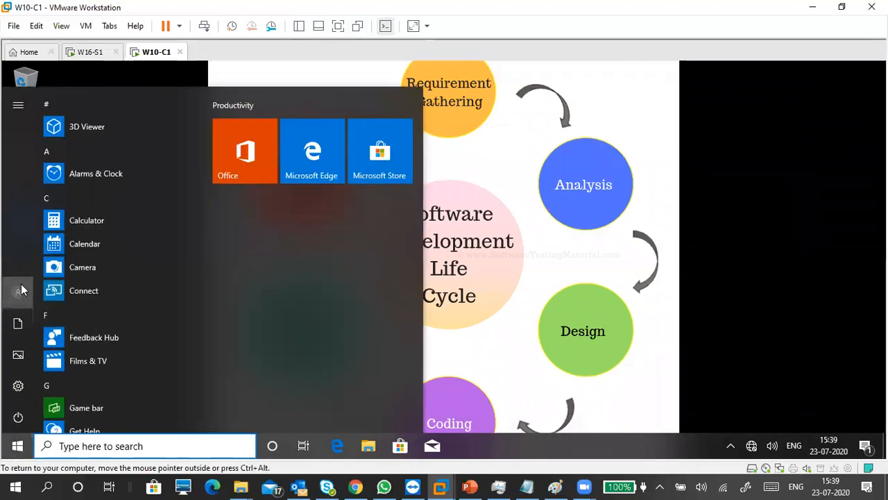
left_click(21, 290)
left_click(38, 233)
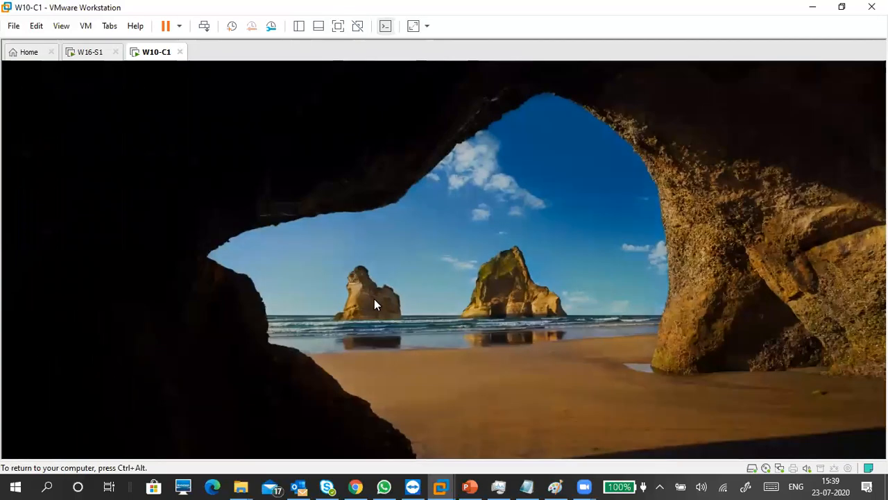
left_click(375, 301)
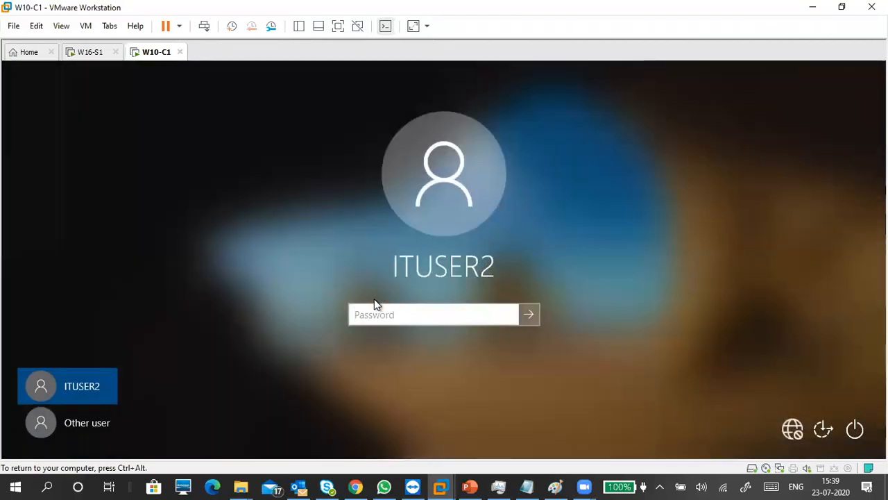
type("••••••••")
key("Return")
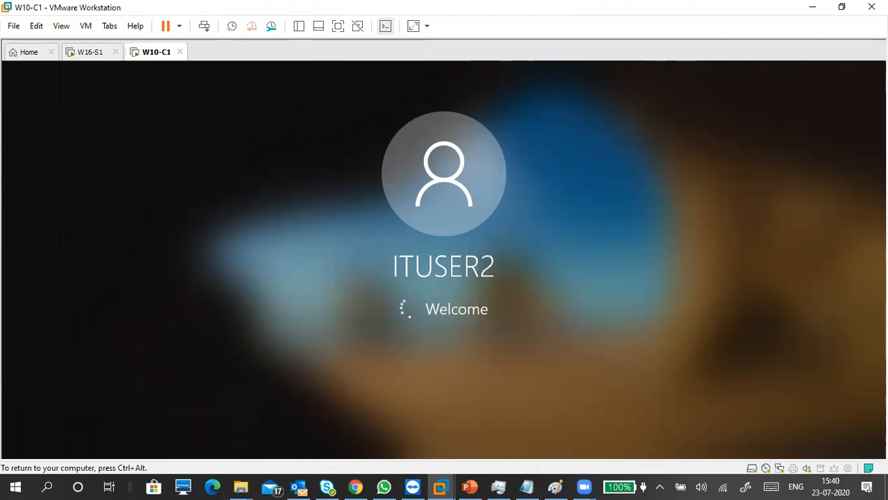
Send Implementing DHCP.pptx, Implementing DNS.pptx and the Module 5 and Module 6 presentations from the host's SERVER folder to the CTS BATCH 1-2020 WhatsApp group
key("ctrl+alt")
left_click(246, 484)
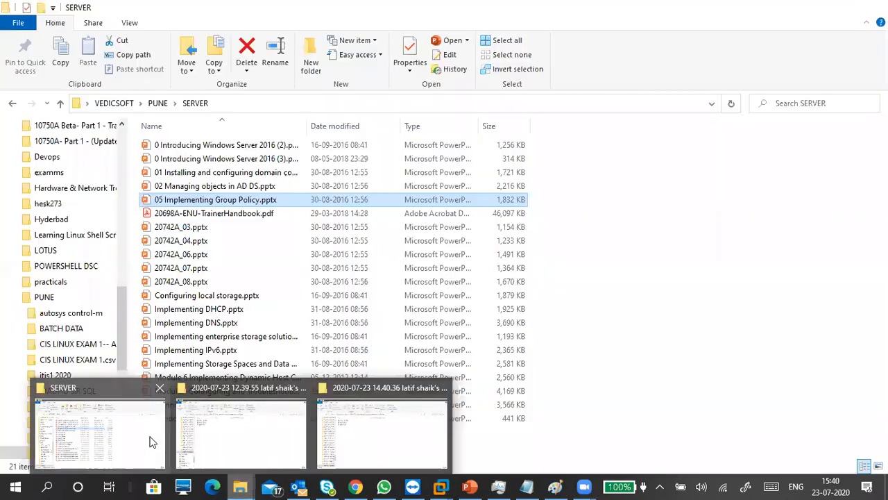
left_click(152, 441)
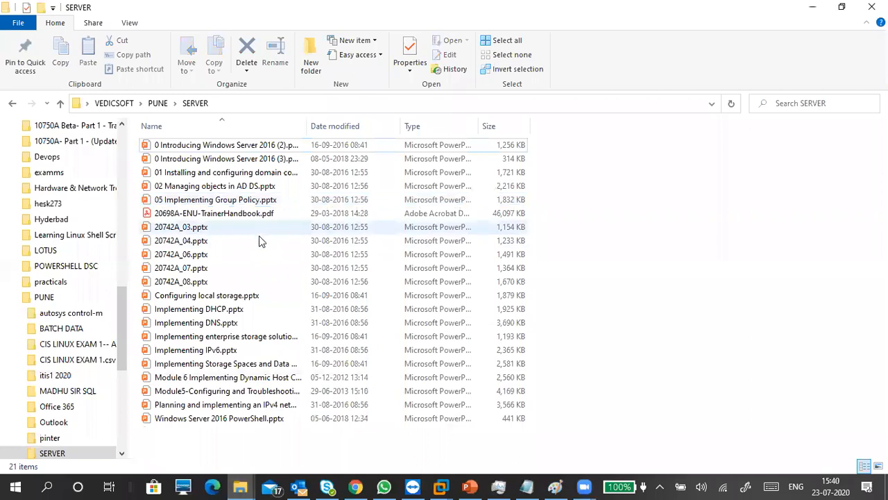
left_click(230, 310)
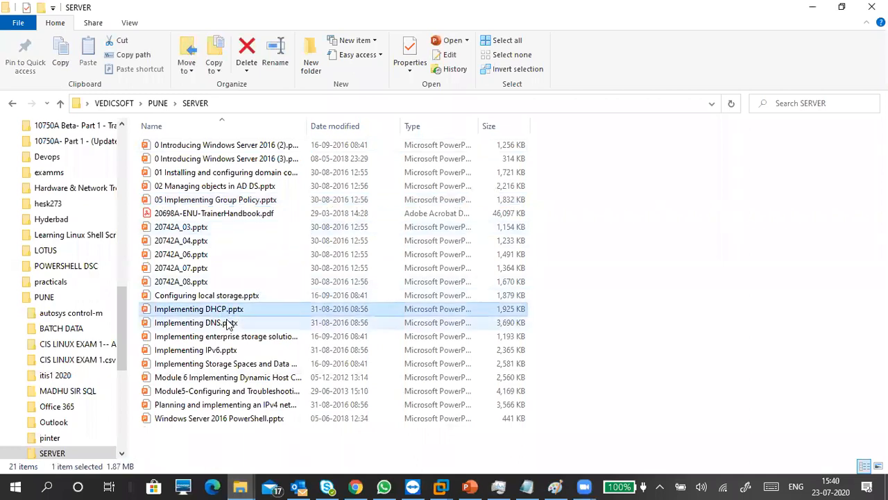
left_click(228, 323, "ctrl")
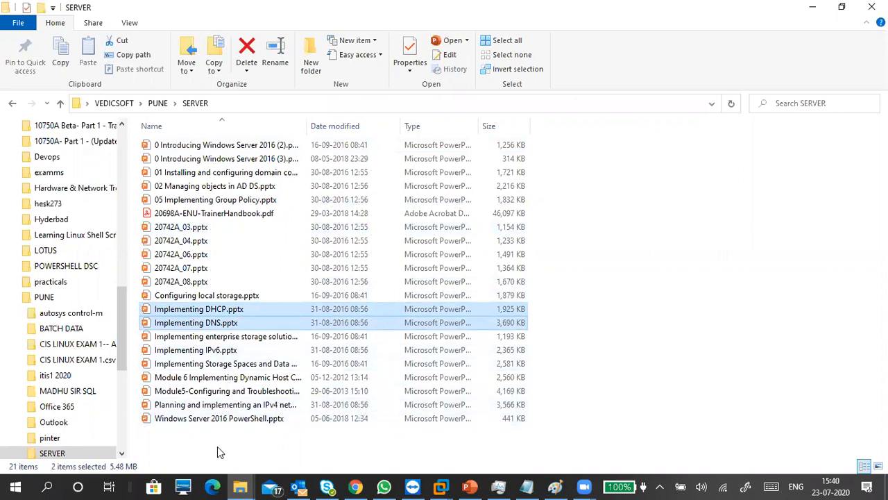
left_click(208, 378, "ctrl")
left_click(210, 393, "ctrl")
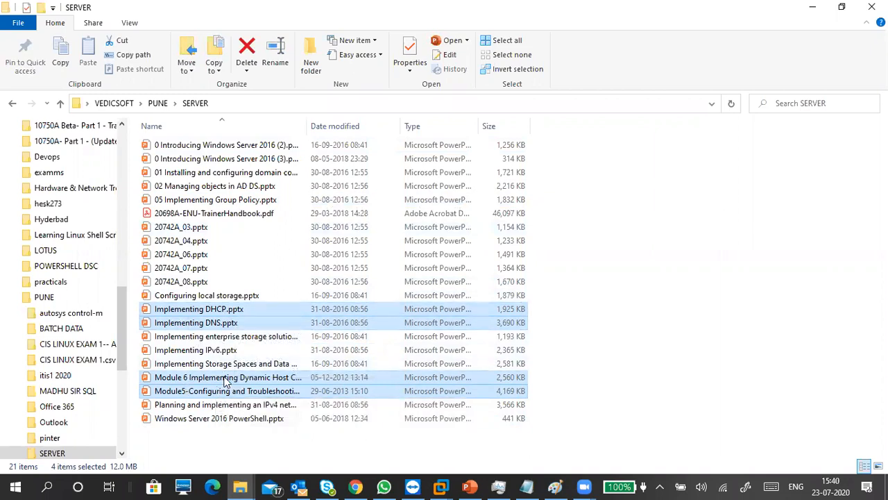
left_click_drag(217, 310, 451, 356)
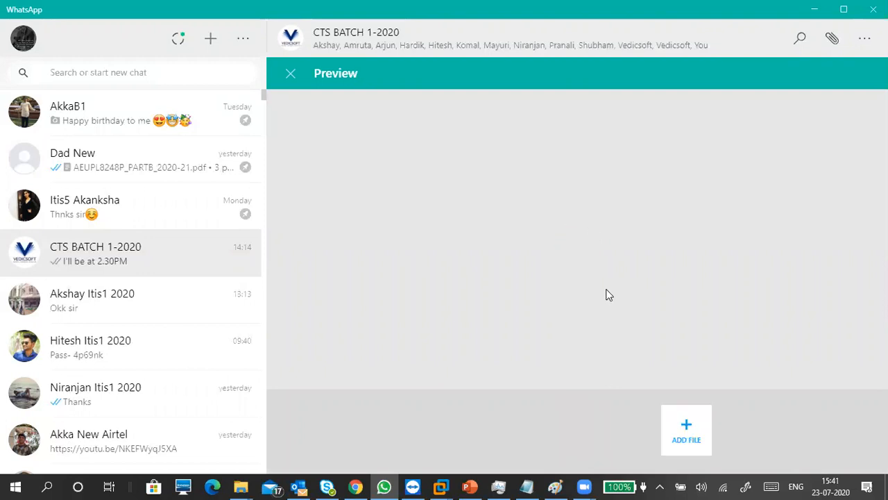
left_click(839, 394)
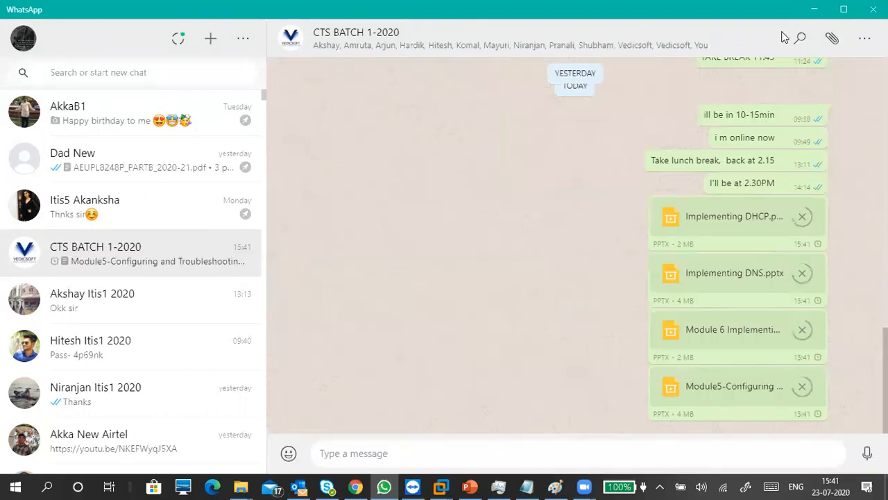
left_click(807, 14)
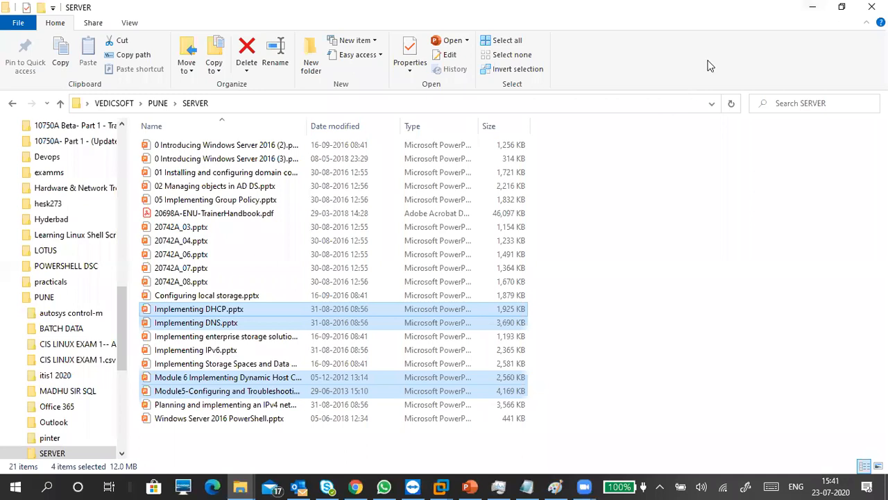
left_click(810, 7)
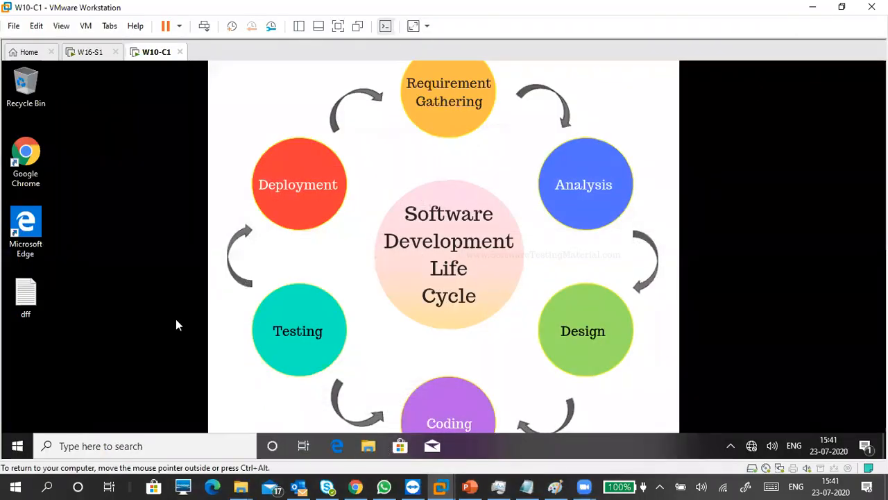
Open the home page settings on W10-C1 through the Network and Internet category of Control Panel
left_click(15, 451)
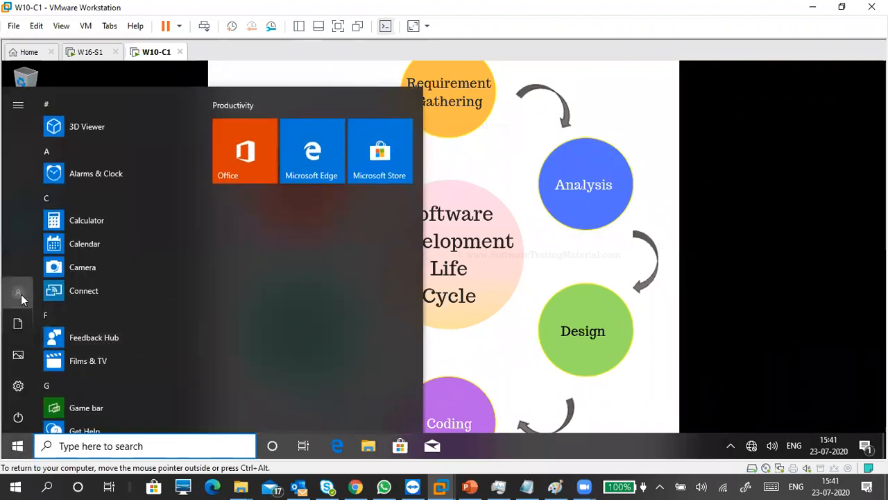
left_click(122, 447)
type("con")
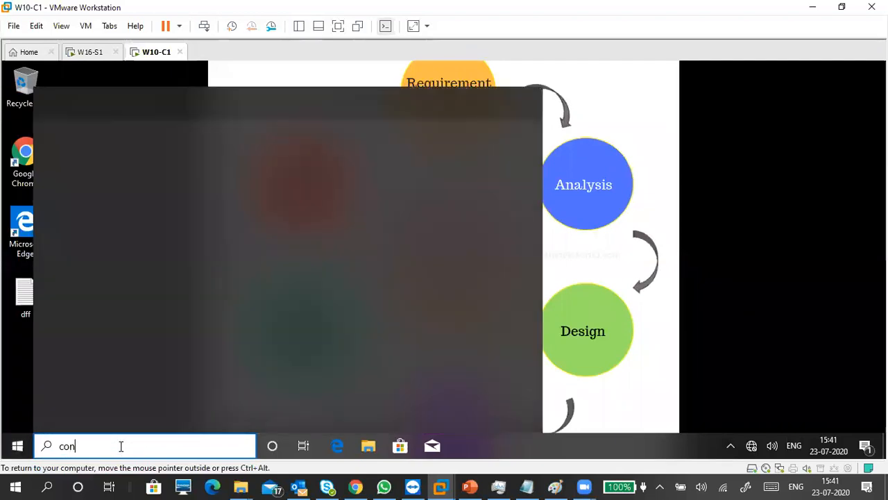
type("trol")
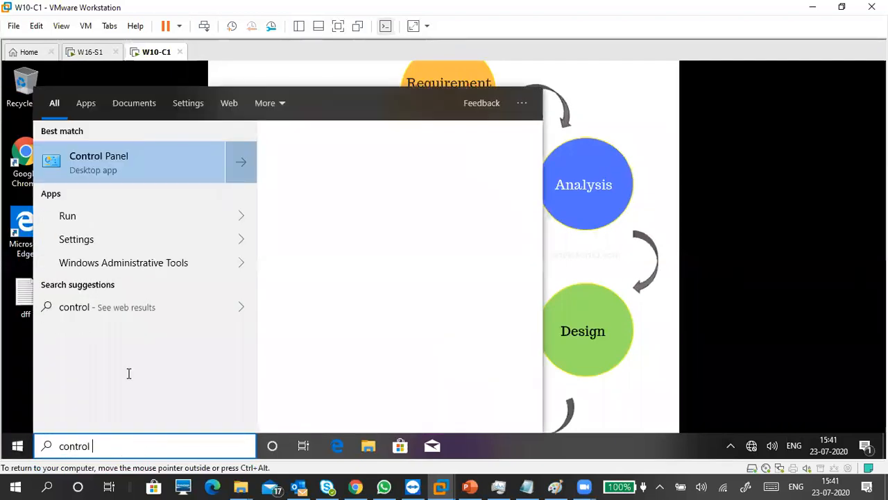
left_click(102, 164)
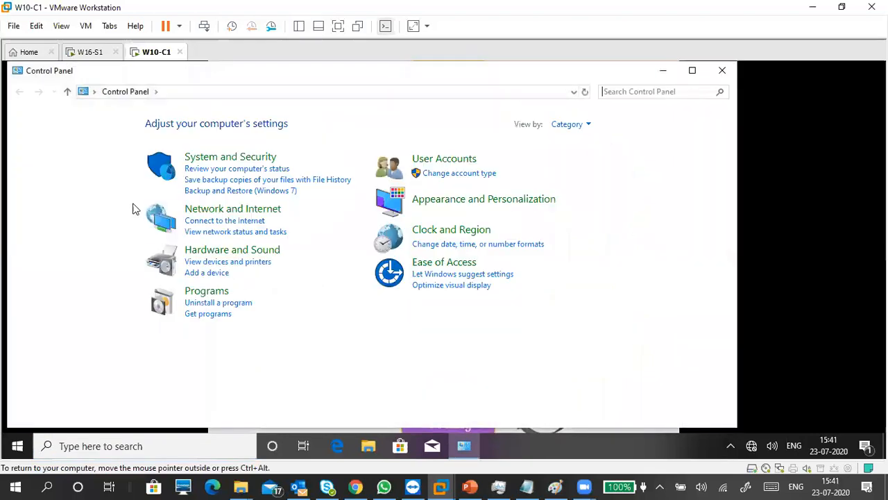
left_click(241, 212)
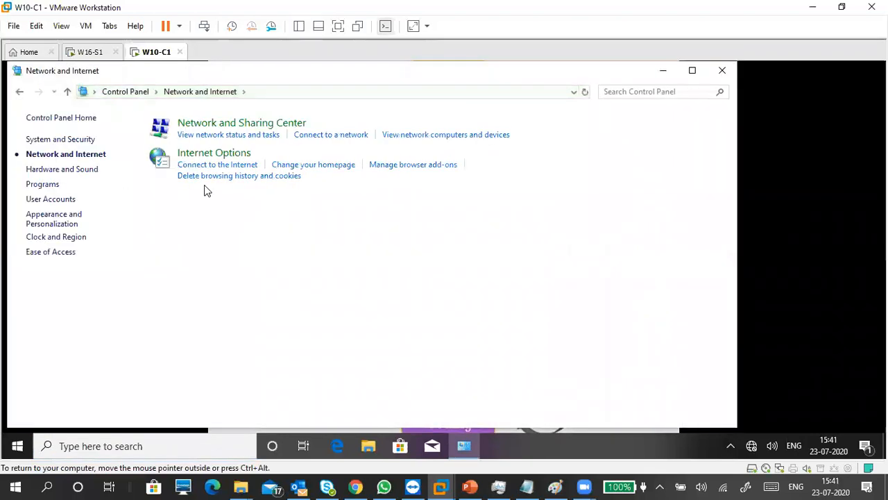
left_click(313, 165)
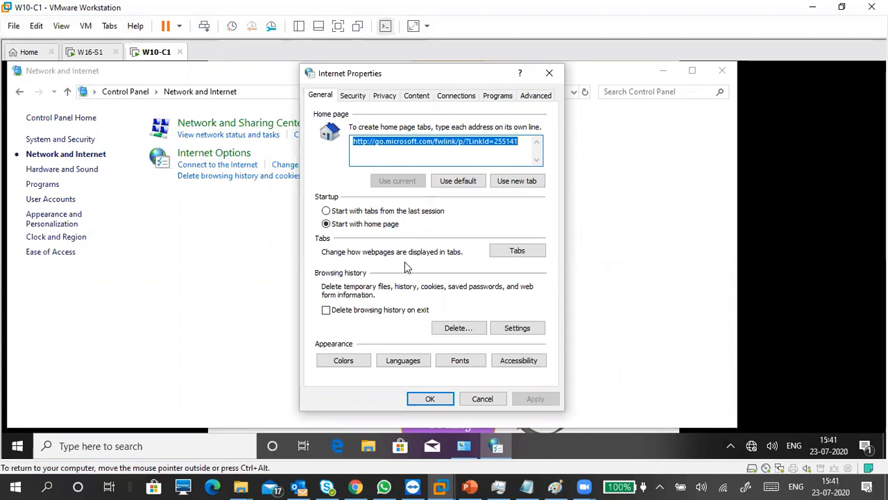
Reopen Internet Options to check the General page as ITUSER2, and close it together with Control Panel
left_click(431, 399)
left_click(215, 154)
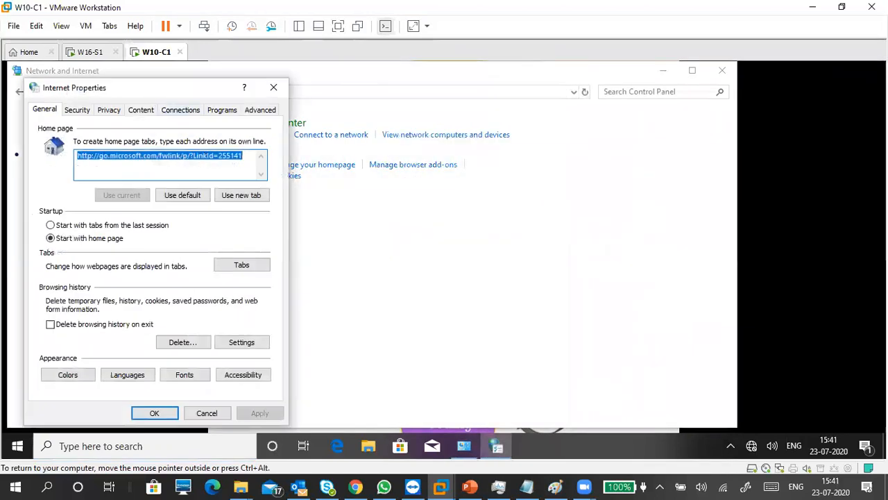
left_click(431, 405)
left_click(722, 70)
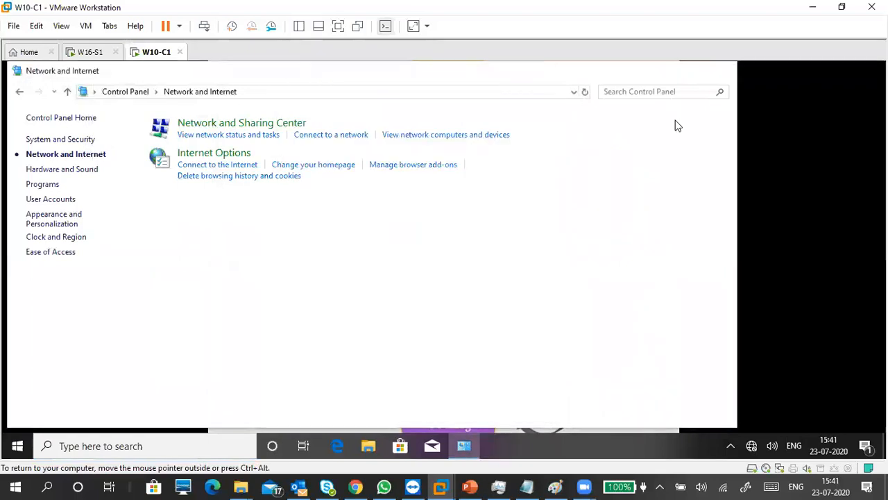
Sign ITUSER2 out of W10-C1 and sign in to the CONTOSO domain as ituser1 with the account password
left_click(17, 445)
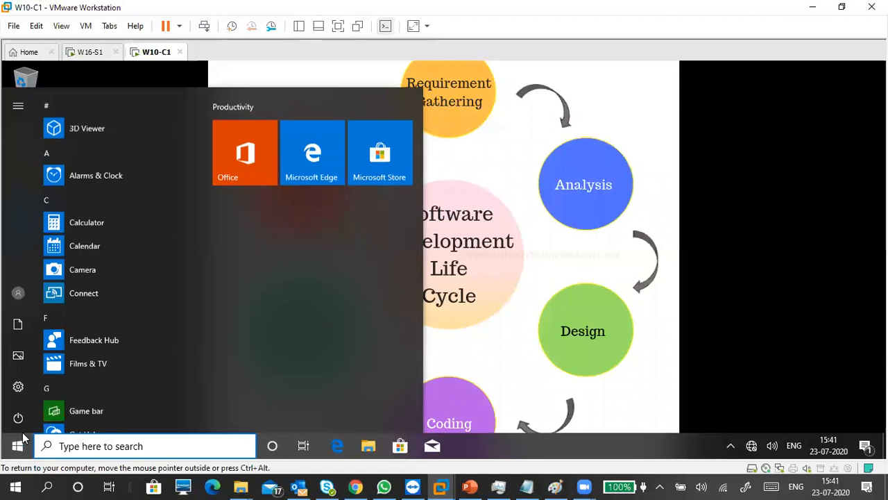
left_click(18, 293)
left_click(46, 233)
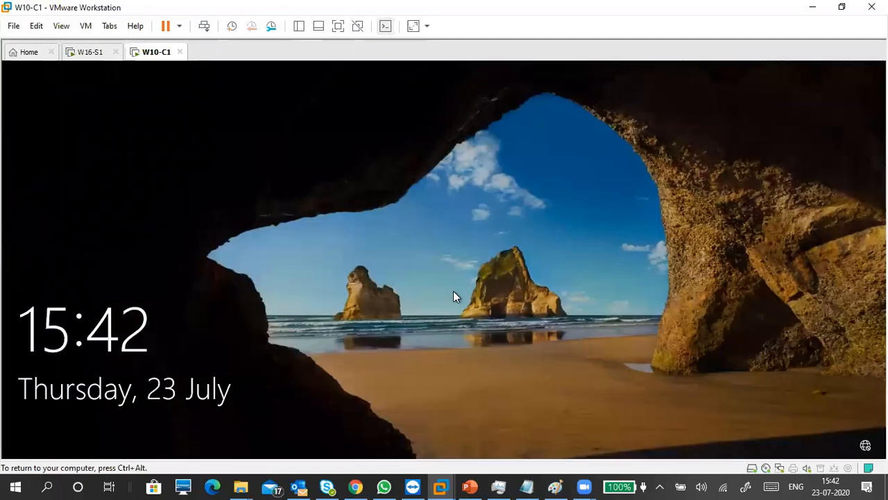
left_click(453, 297)
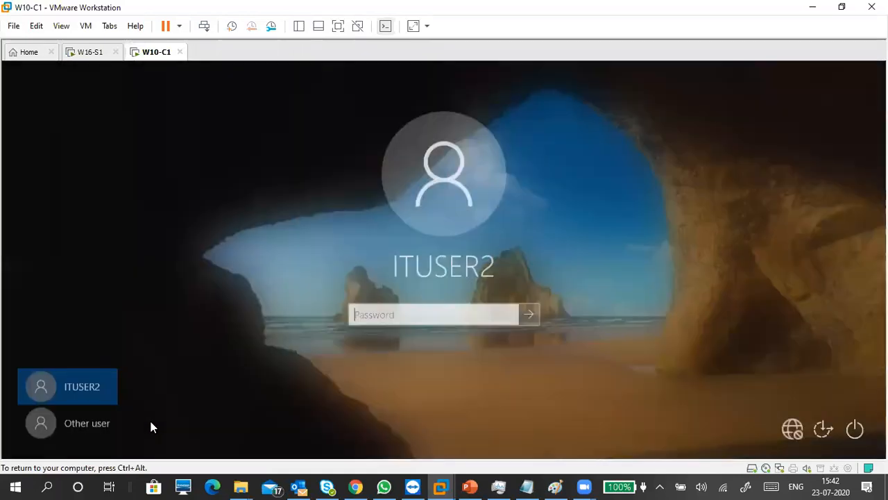
left_click(98, 432)
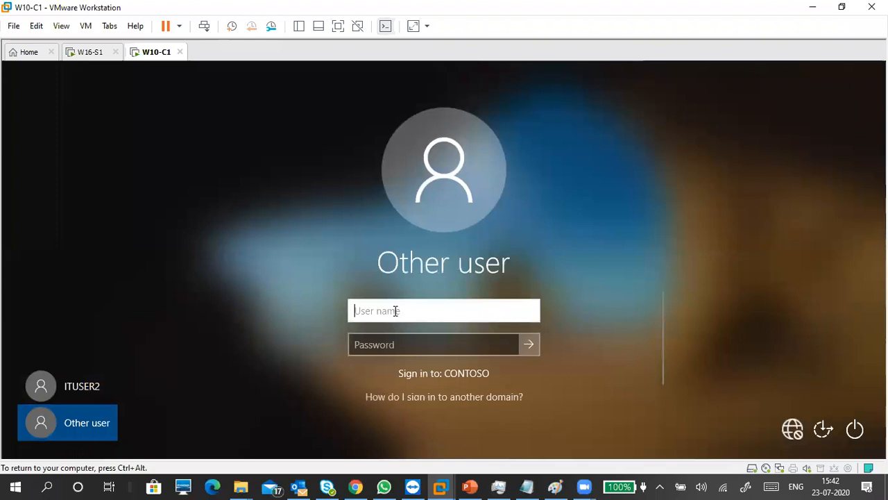
type("ituser")
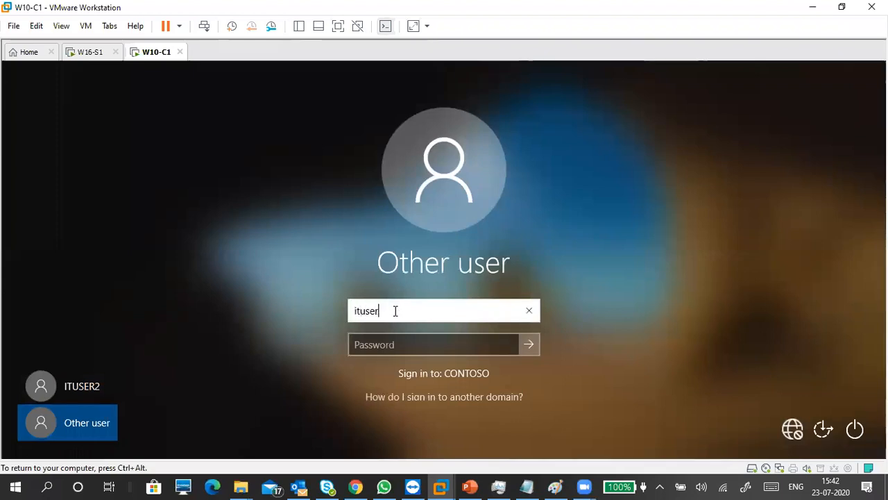
type("1")
key("Tab")
type("••")
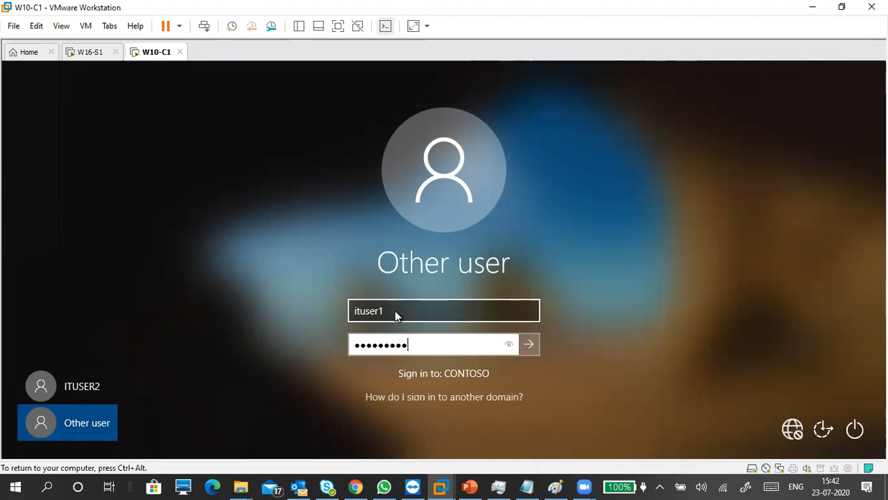
key("Return")
key("ctrl+alt")
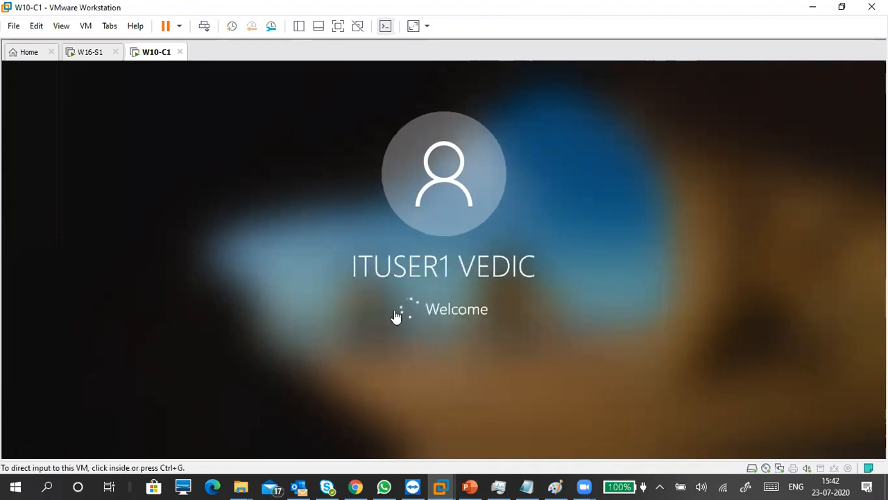
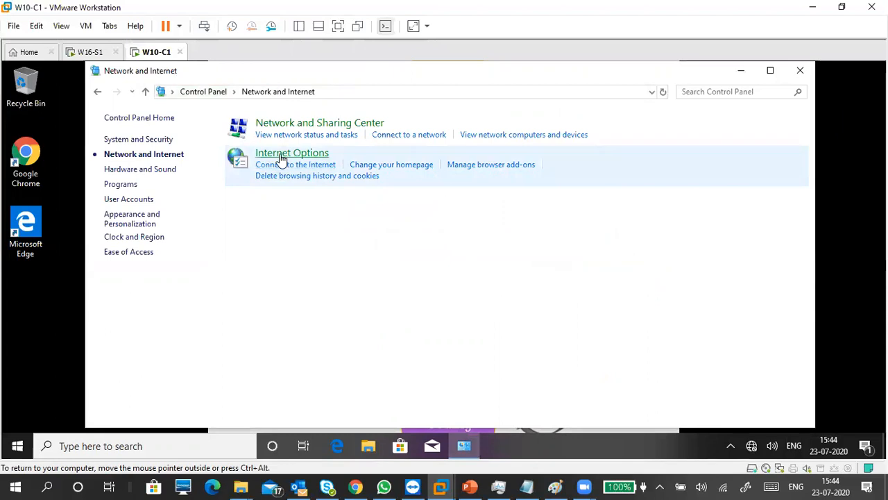
Check which pages Internet Properties offers to ituser1, and close the dialog
left_click(285, 164)
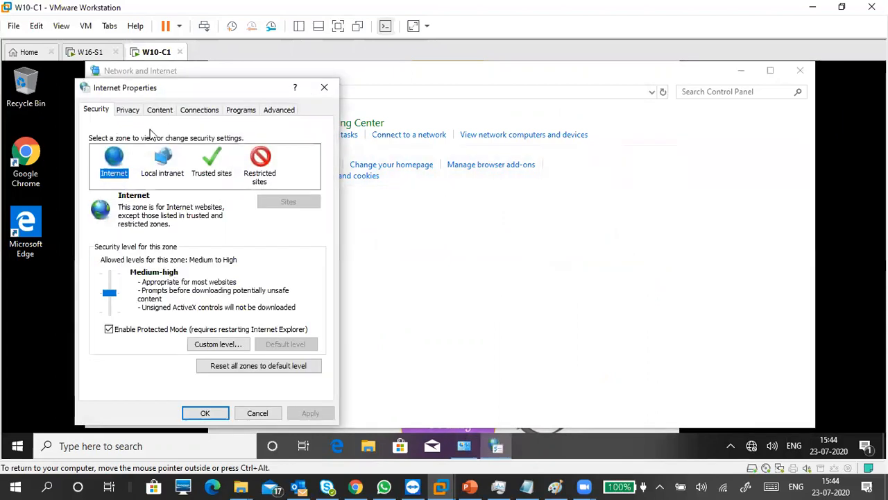
left_click(322, 95)
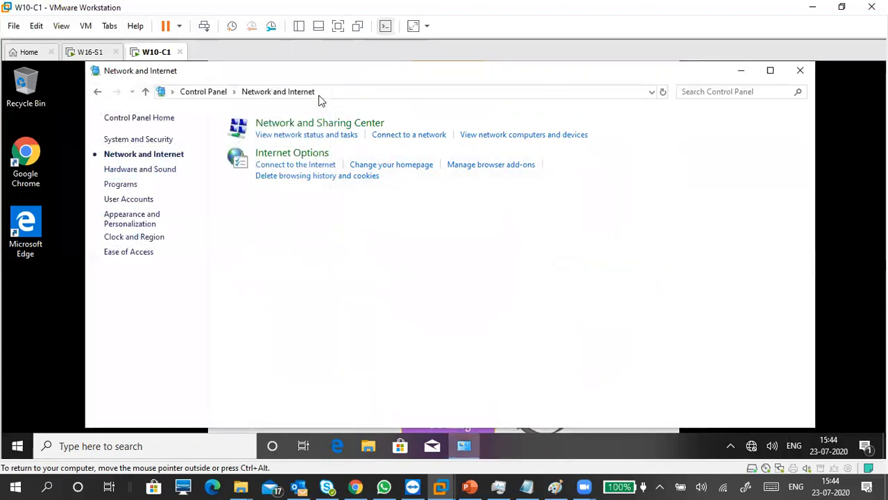
Switch to the W16-S1 server and display the scope of the IE Restriction Policy linked under ITSUPPORT
left_click(83, 54)
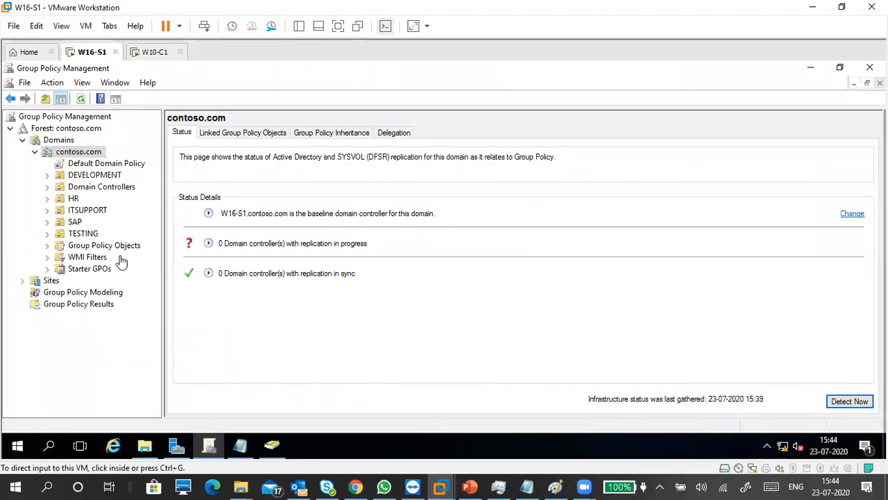
left_click(98, 209)
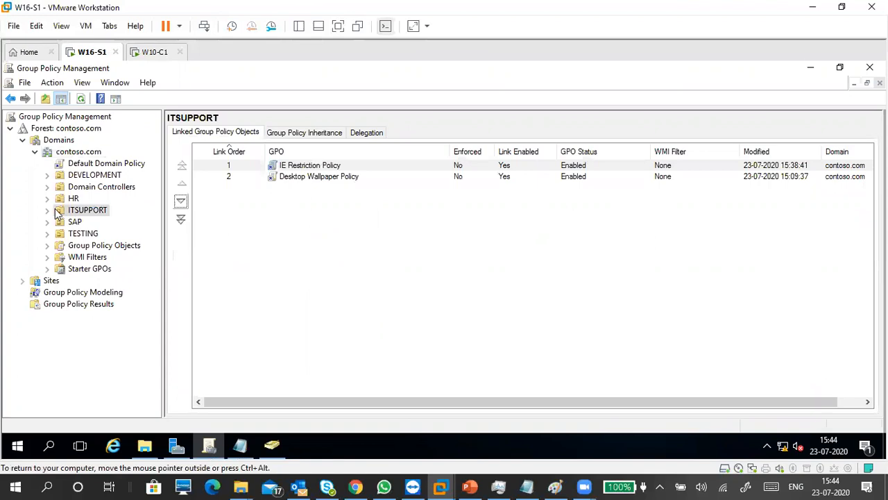
left_click(47, 210)
left_click(108, 235)
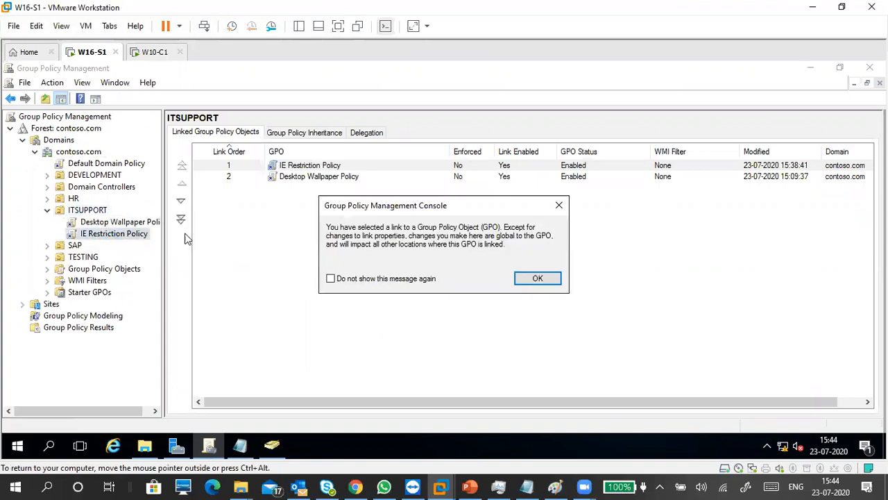
left_click(535, 278)
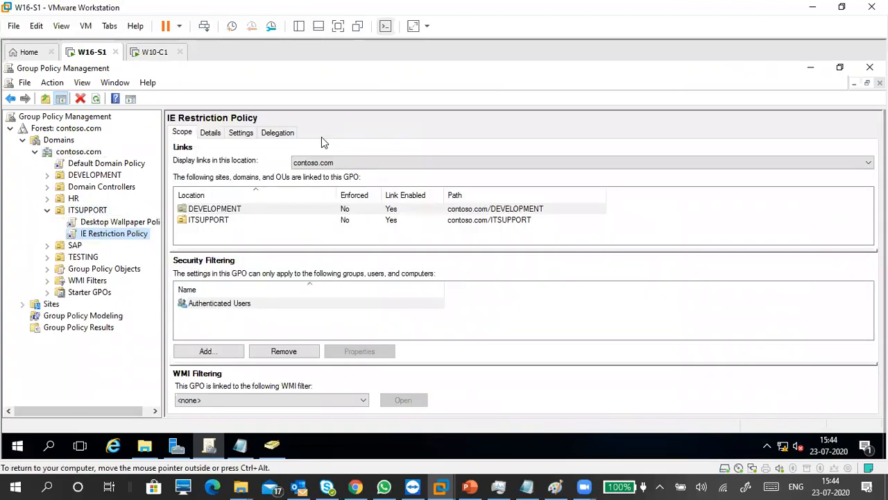
Check the XSG1 entry in the IE Restriction Policy delegation, and view the group's members in Active Directory Users and Computers
left_click(278, 132)
left_click(219, 247)
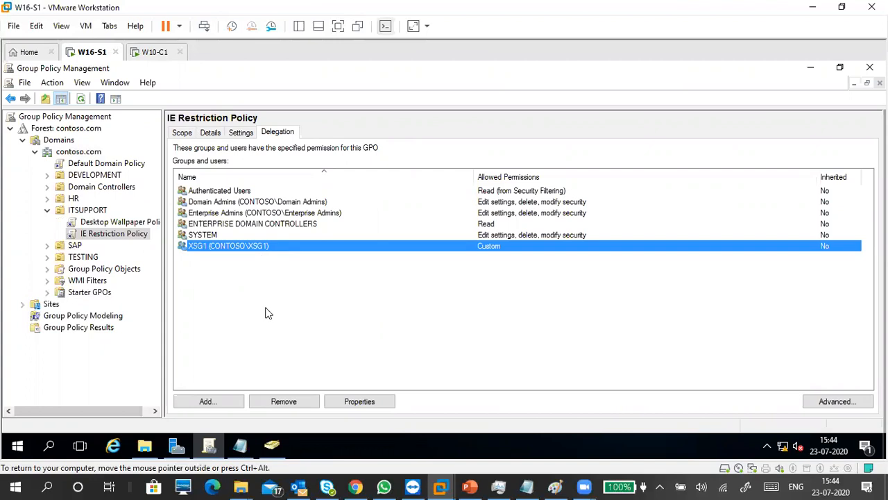
left_click(271, 445)
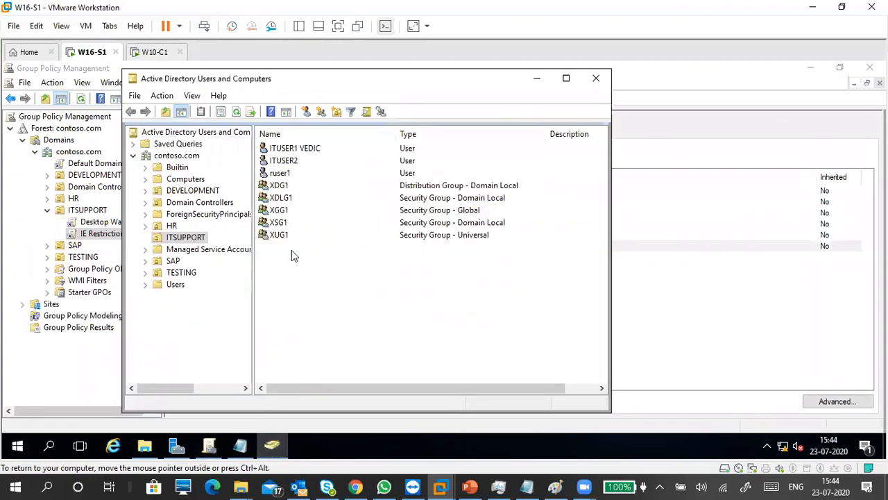
double_click(278, 223)
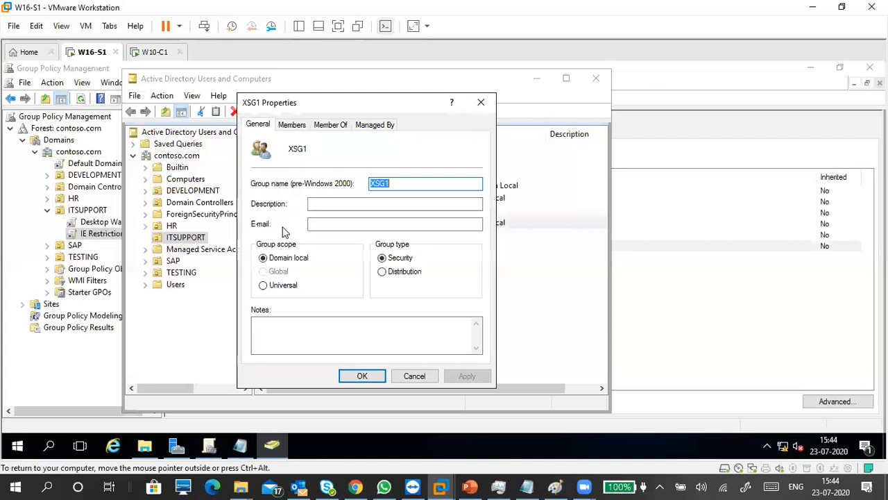
left_click(297, 128)
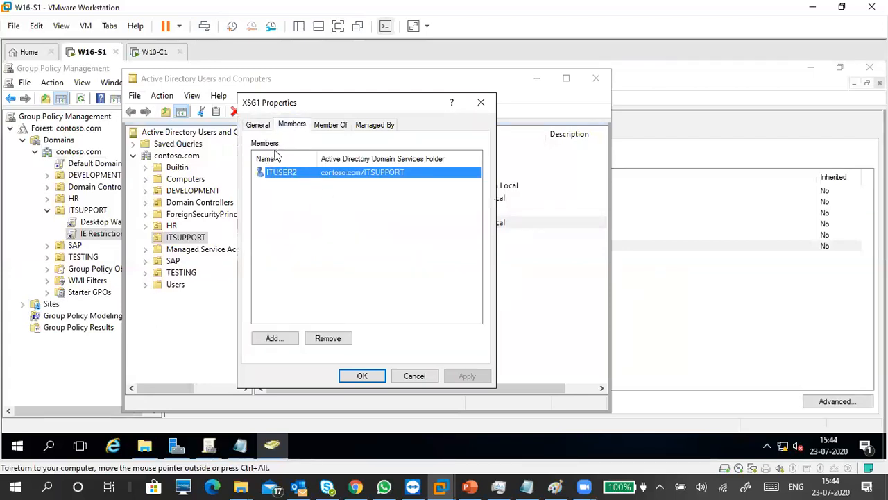
left_click(368, 379)
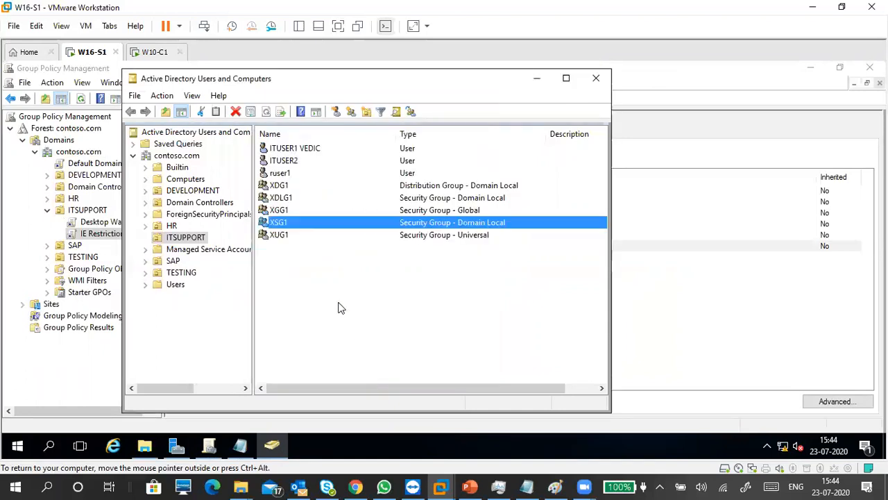
Review the ITSUPPORT user accounts against the XSG1 group, and minimise Active Directory Users and Computers
left_click(281, 148)
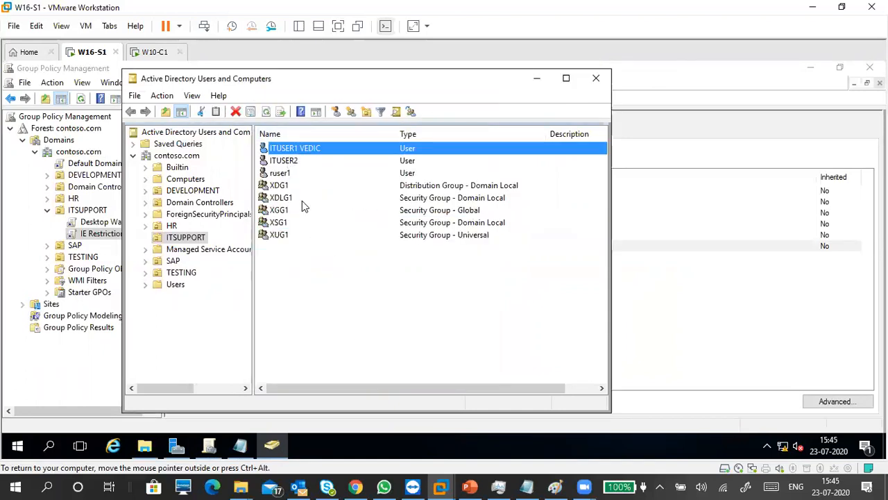
left_click(295, 174)
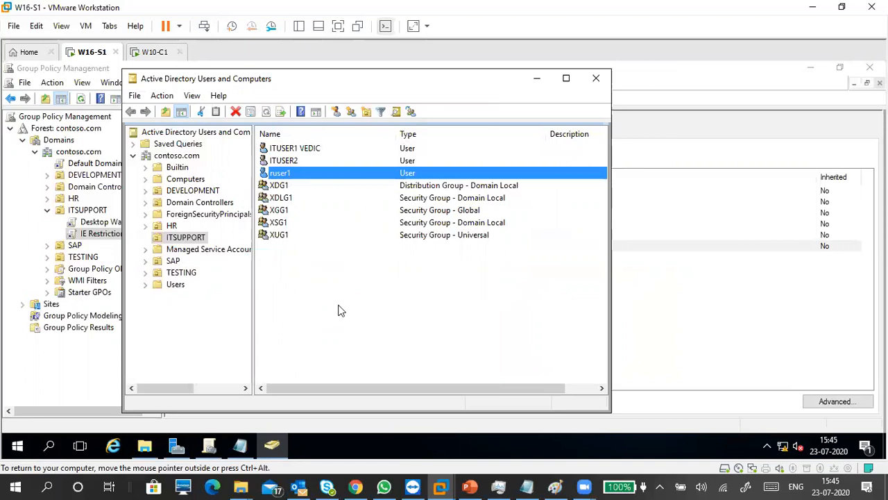
left_click(286, 161)
left_click(290, 226)
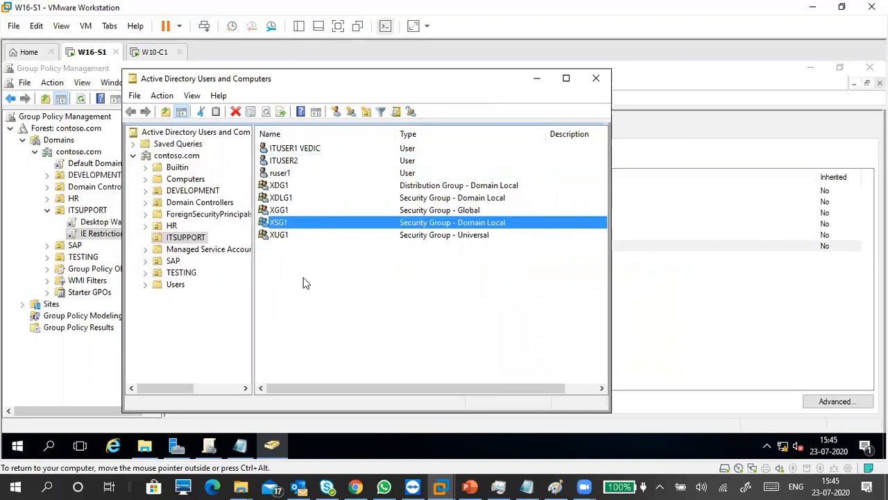
left_click(536, 77)
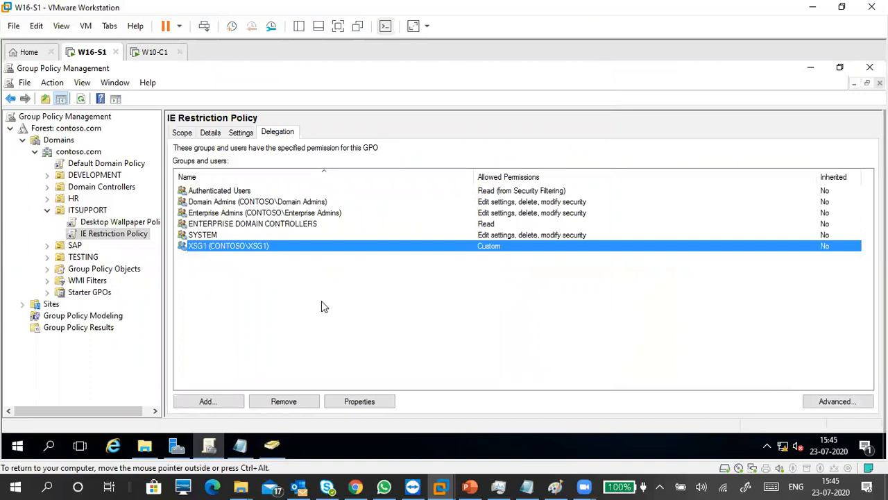
Compare the Authenticated Users entry in the IE Restriction Policy's security filtering with the policy's delegated permissions
left_click(181, 132)
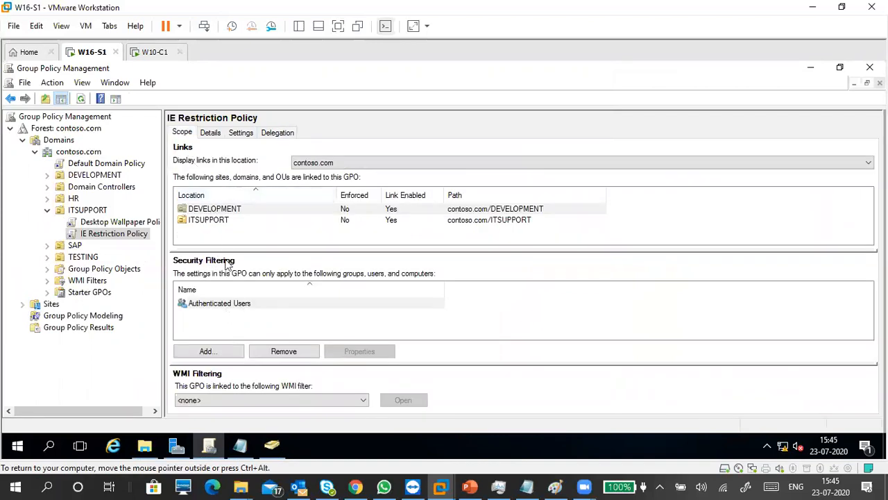
left_click(259, 333)
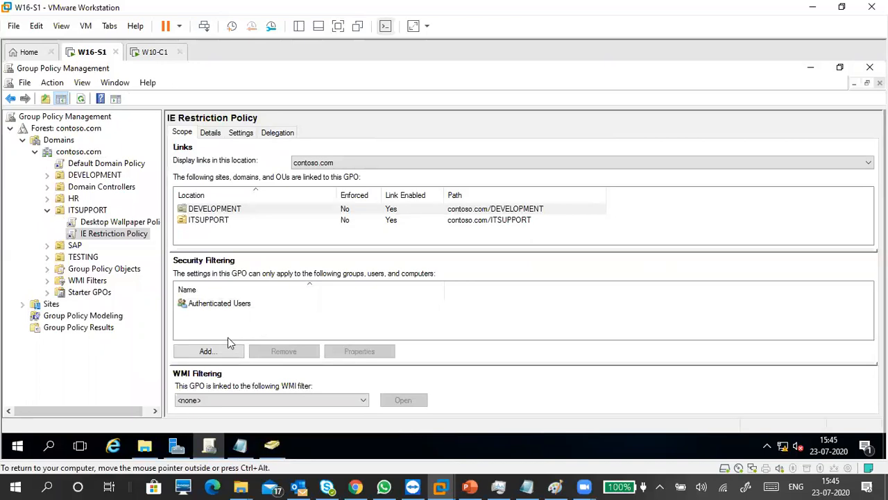
left_click(208, 304)
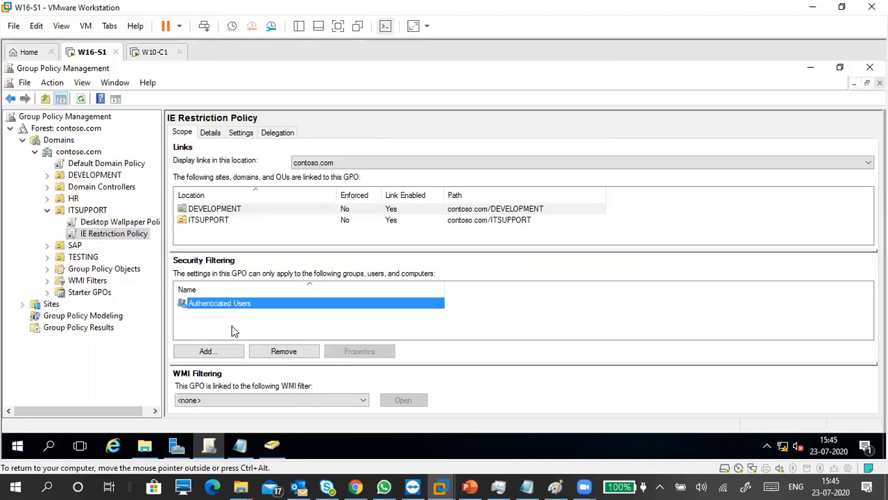
left_click(284, 135)
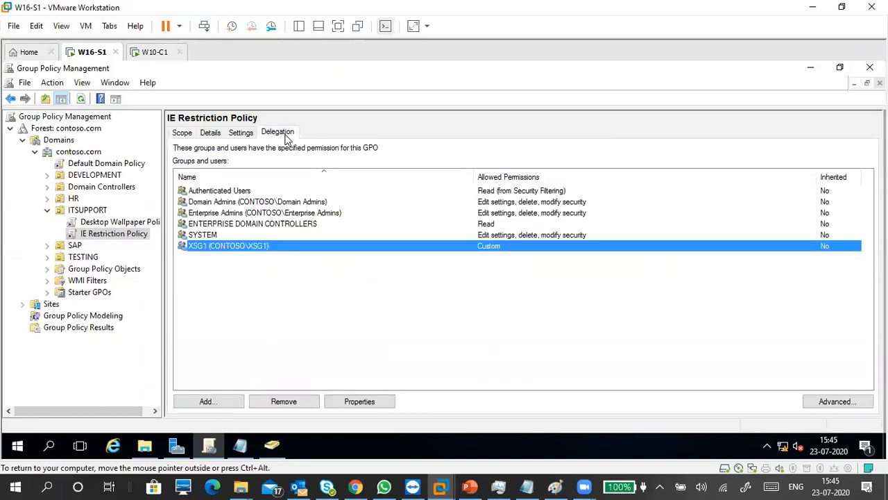
left_click(184, 133)
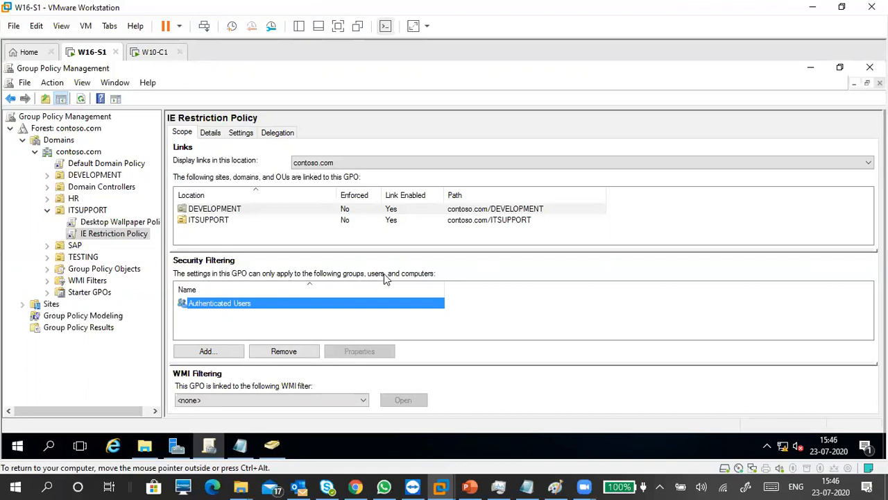
left_click(233, 321)
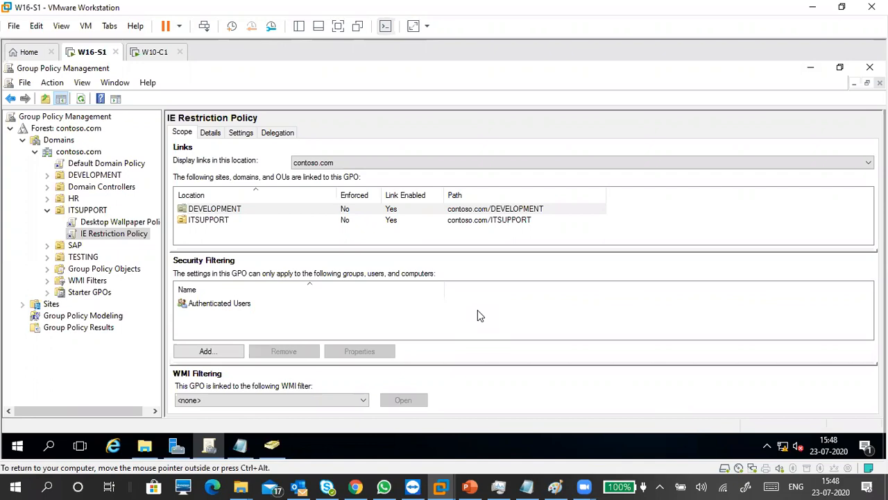
Bring up the Notepad notes and the Paint diagram of the GPO workflow, and minimise both windows
left_click(526, 485)
left_click(555, 486)
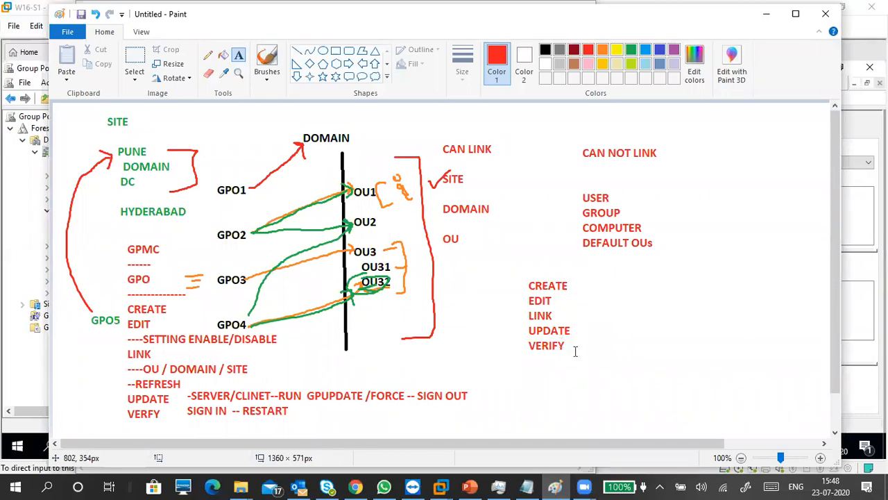
left_click(766, 14)
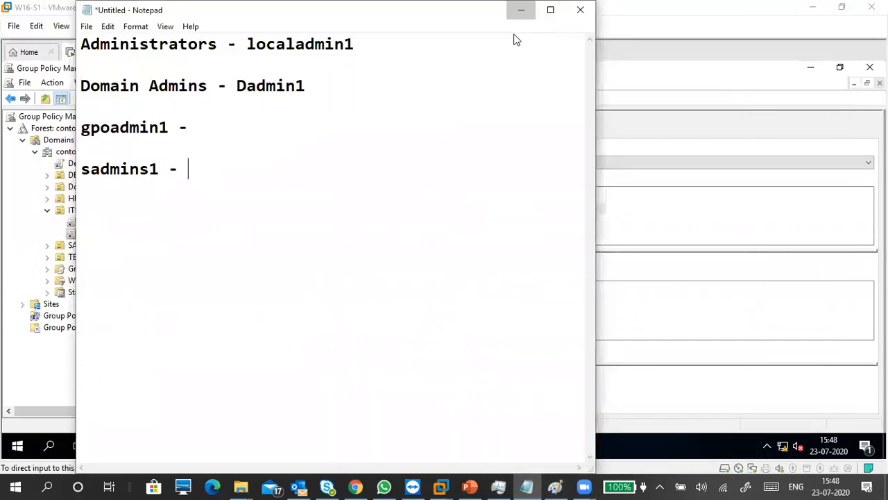
left_click(520, 12)
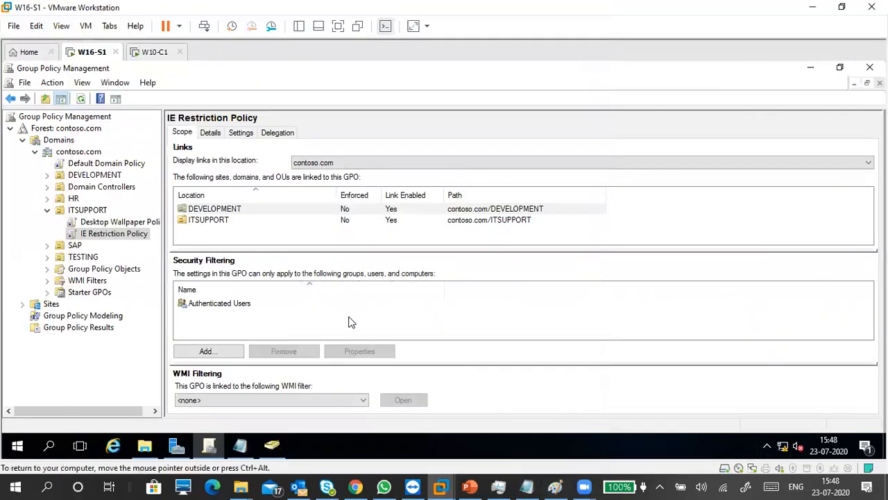
Expand the Group Policy Objects container to view its policies, and display the scope of the IE Restriction Policy link under ITSUPPORT
left_click(50, 211)
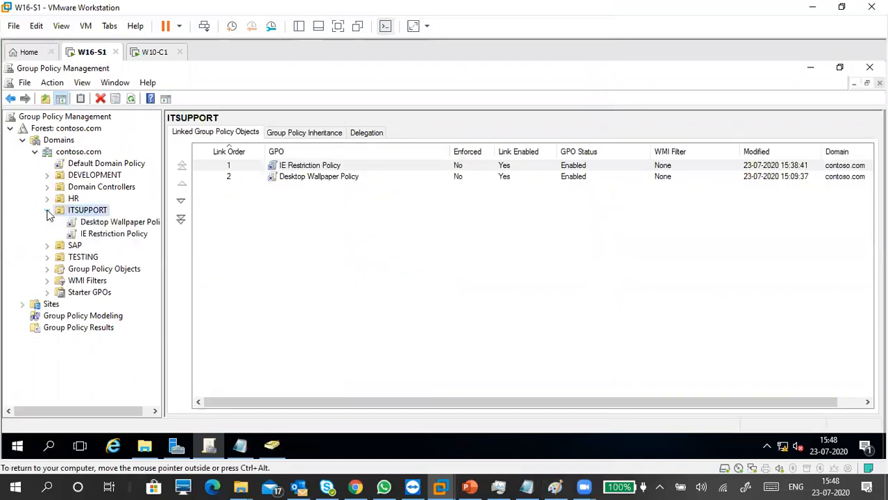
left_click(83, 270)
left_click(48, 269)
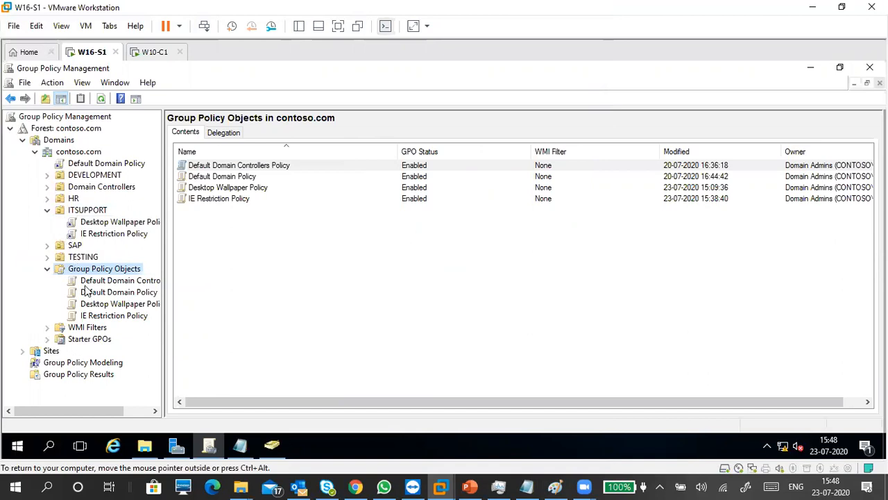
left_click(104, 238)
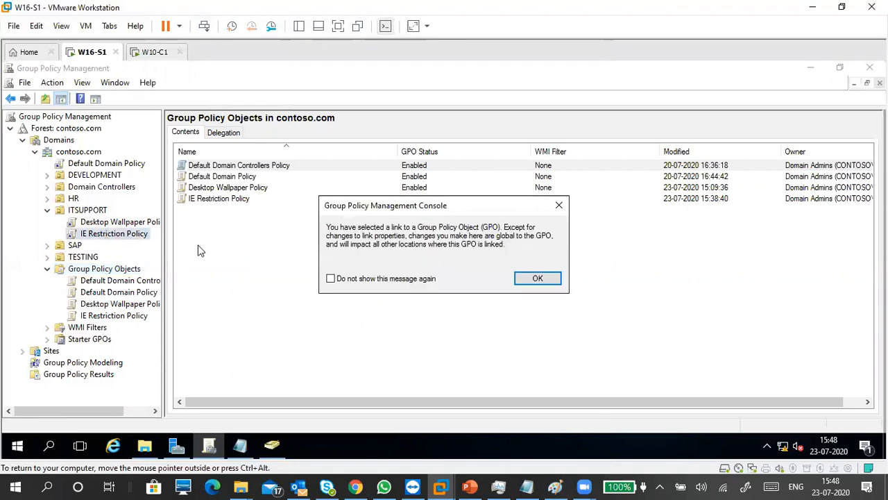
left_click(531, 279)
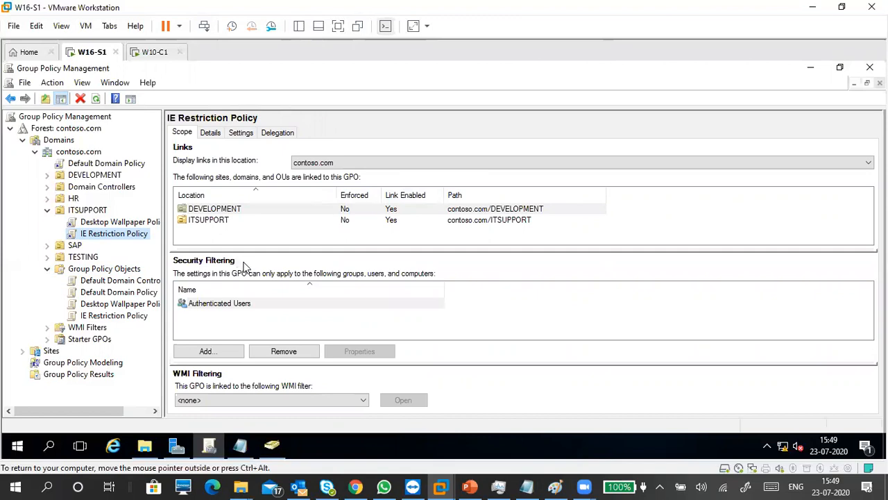
Leave the W10-C1 machine to view the GPO inheritance slide in PowerPoint and the GPO link diagram in Paint
left_click(155, 52)
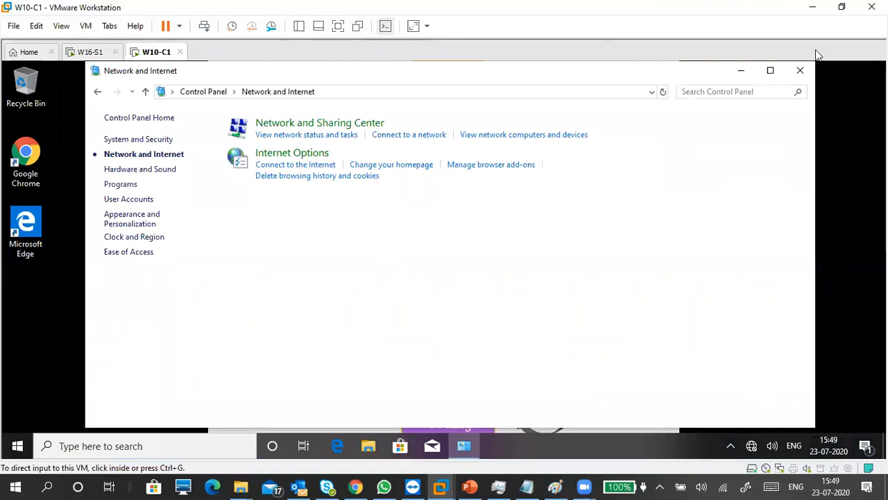
left_click(813, 7)
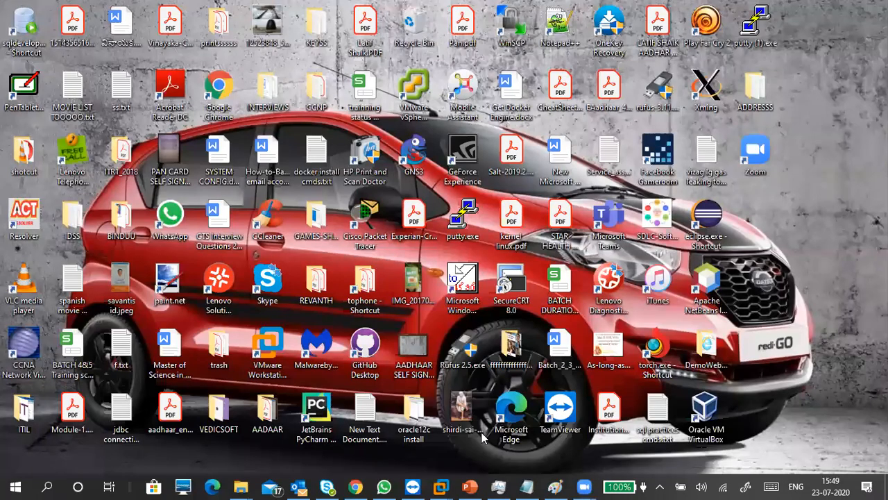
left_click(472, 486)
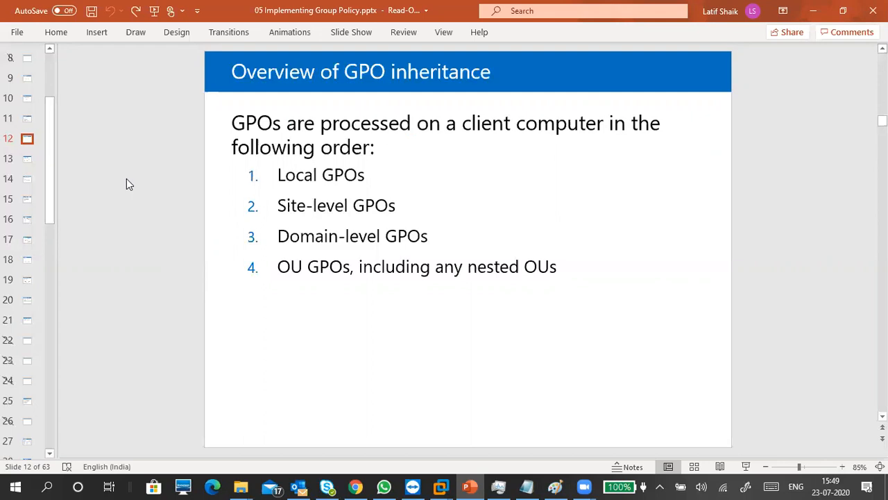
left_click(555, 487)
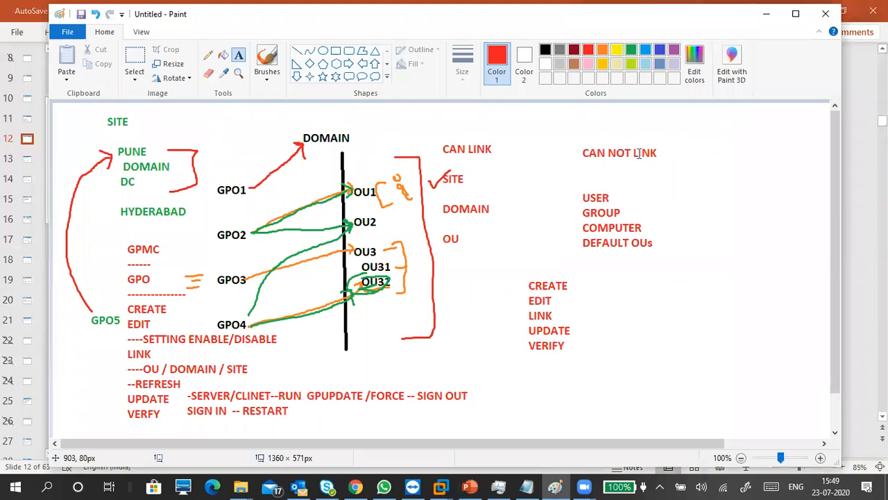
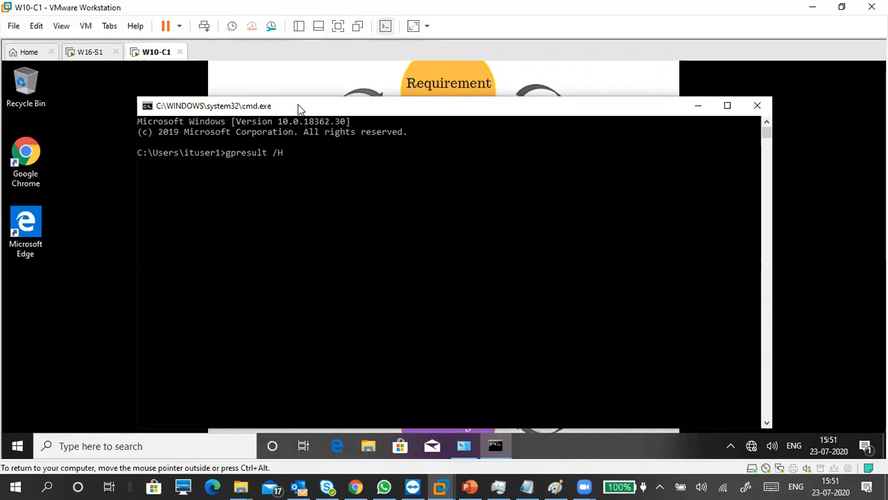
Generate an HTML Group Policy report at the W10-C1 command prompt with gpresult /H gpresult1.html
type("p")
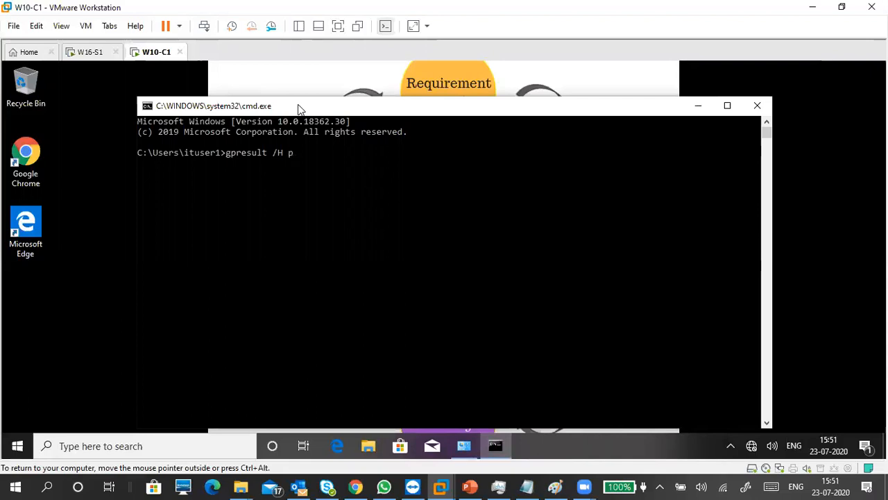
key("BackSpace")
type("gpresult1.html")
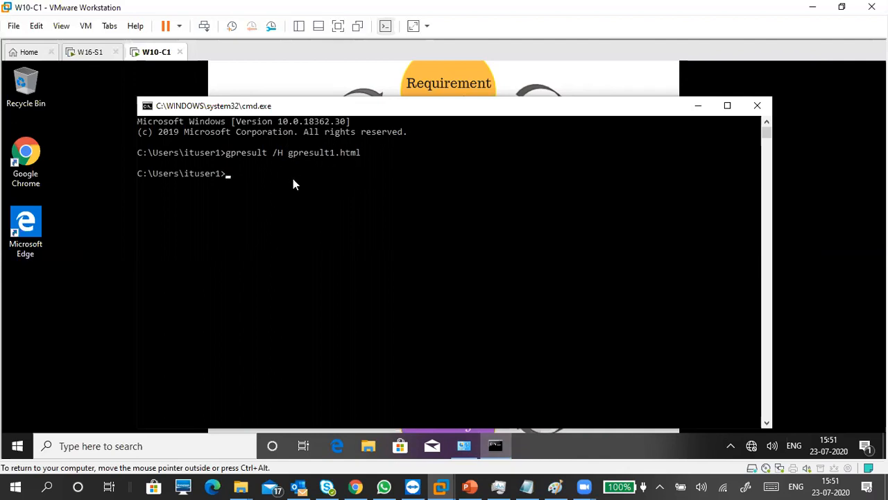
Browse to C:\Users\ituser1 in File Explorer on W10-C1 and open the gpresult1 HTML report
left_click(368, 446)
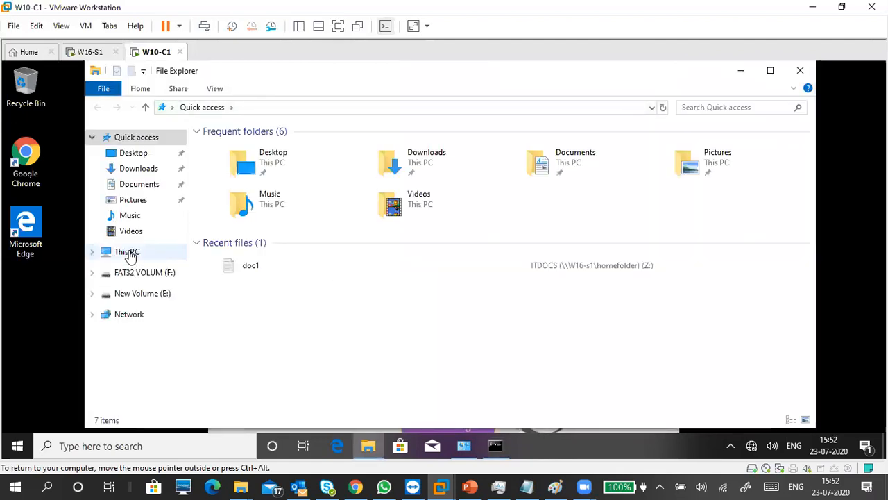
left_click(129, 251)
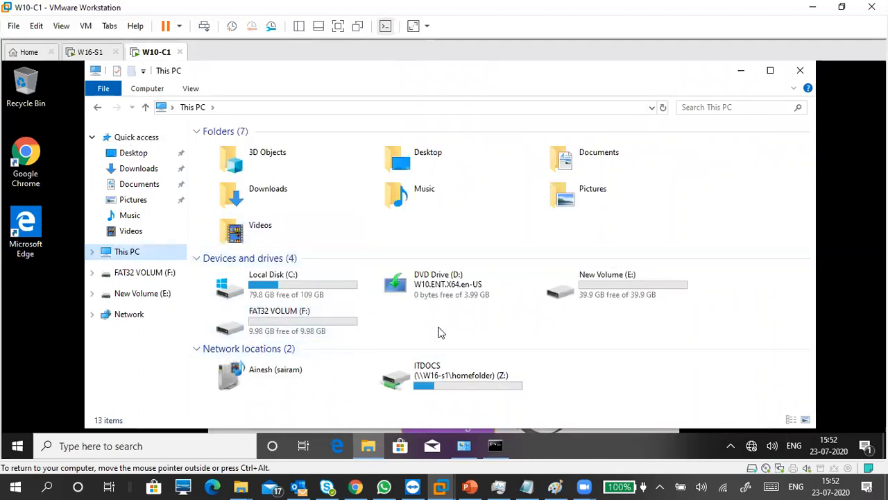
double_click(329, 297)
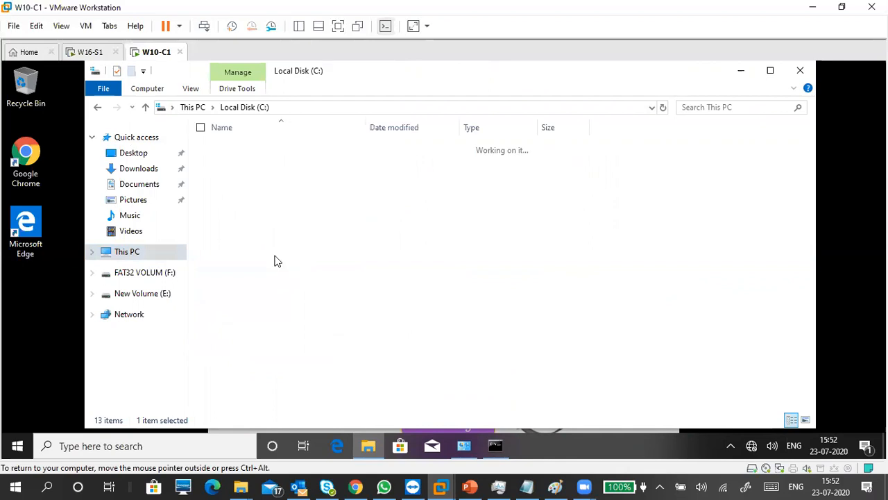
left_click(229, 243)
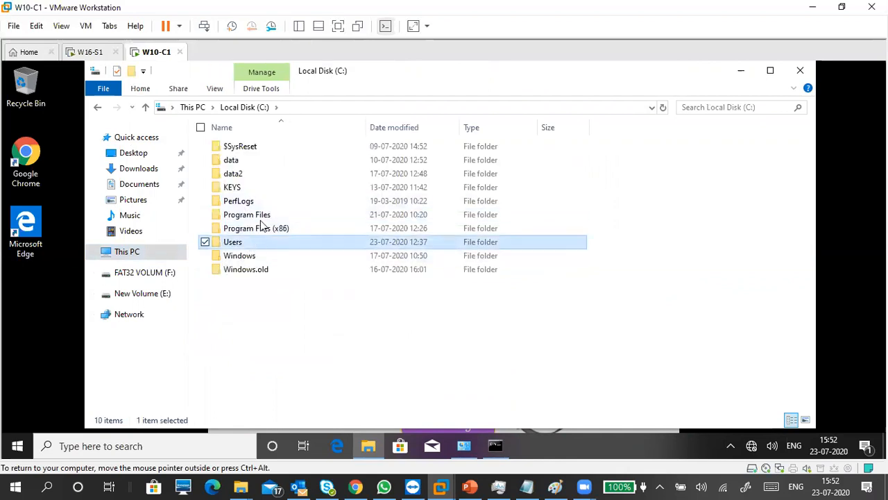
key("Return")
double_click(251, 160)
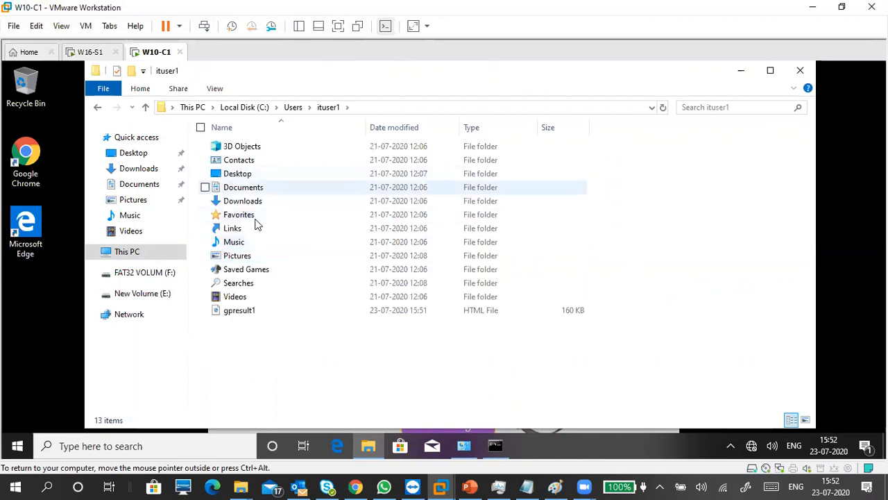
left_click(262, 312)
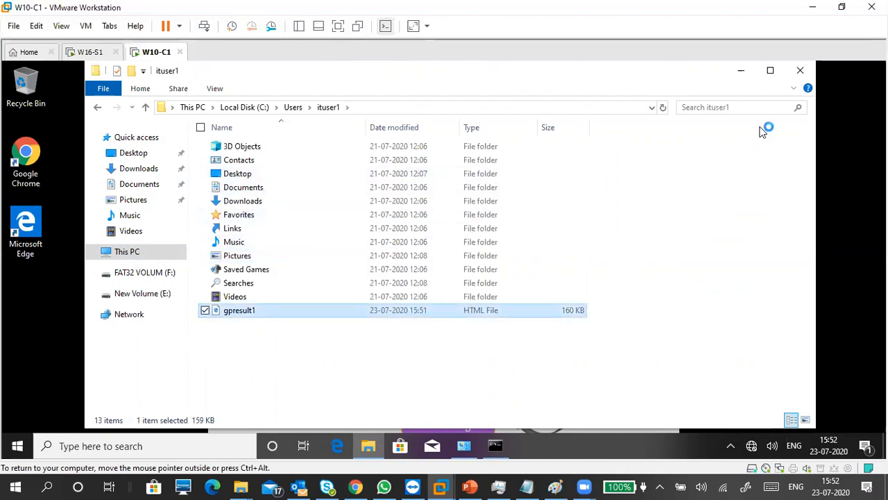
Try to view the gpresult1 report in a maximized Microsoft Edge window, and close the browser
left_click(745, 76)
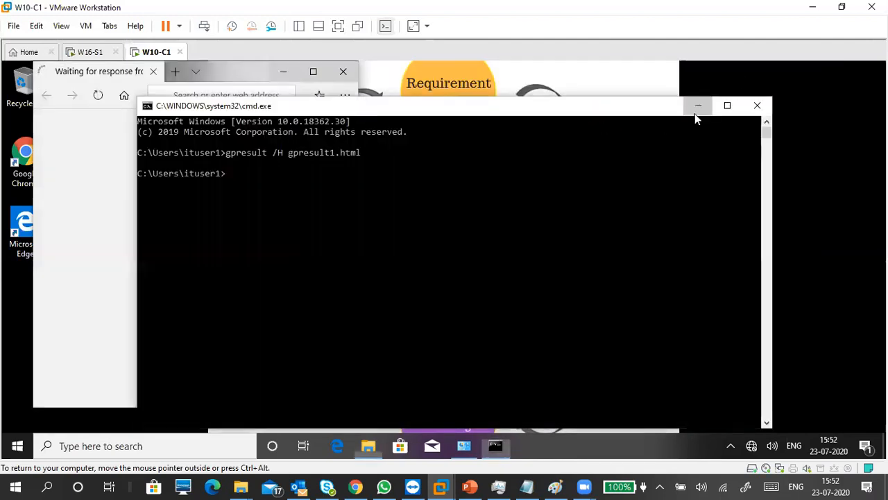
left_click(698, 105)
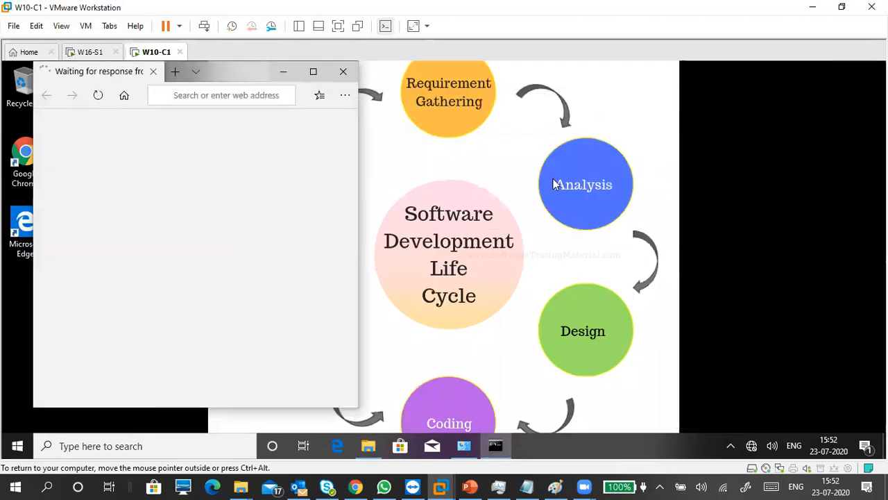
left_click(314, 71)
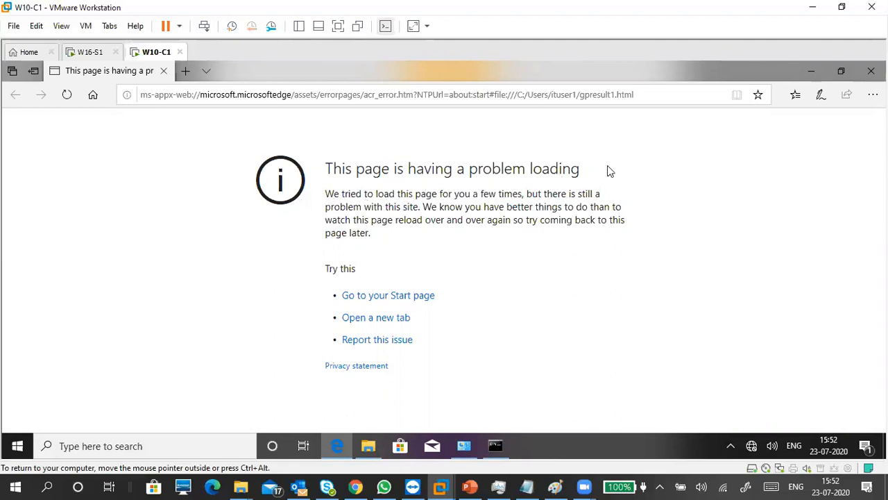
left_click(871, 70)
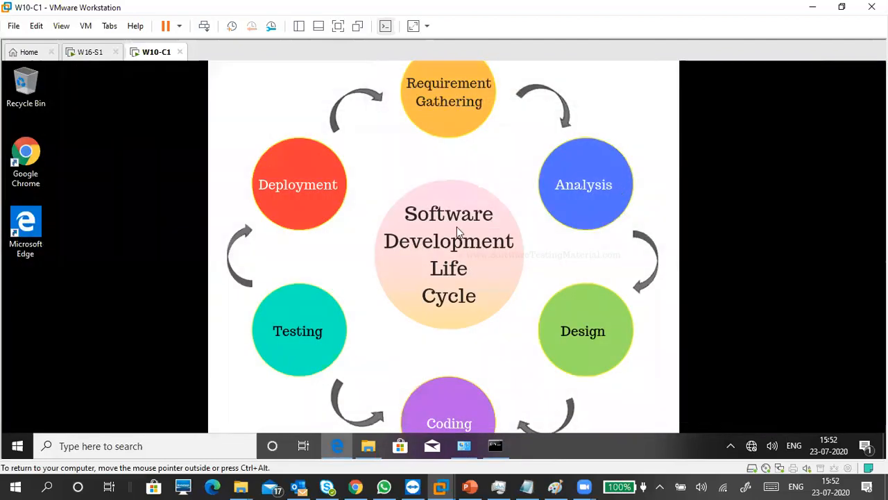
Open the gpresult1 HTML report from the ituser1 folder with Google Chrome and maximize the browser window
left_click(369, 446)
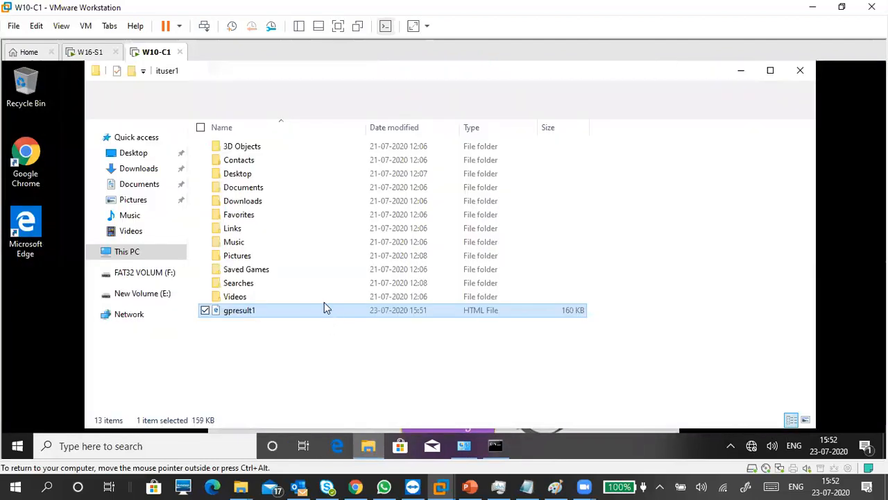
right_click(254, 309)
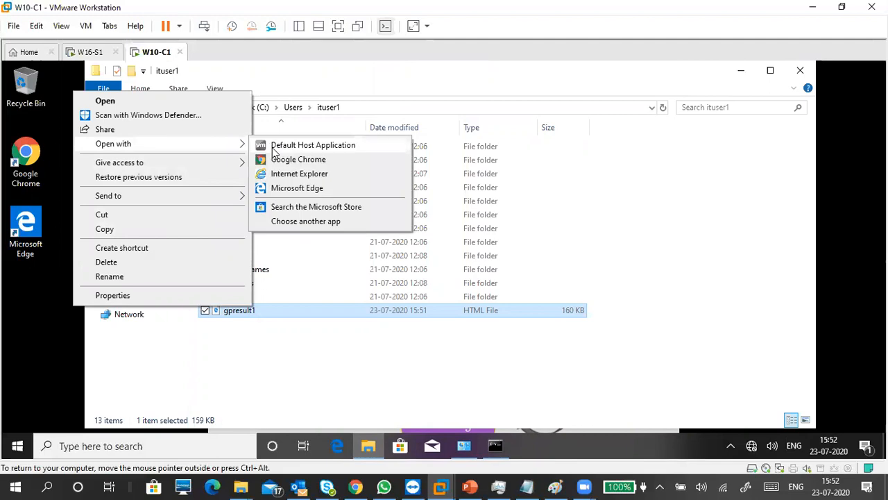
left_click(278, 160)
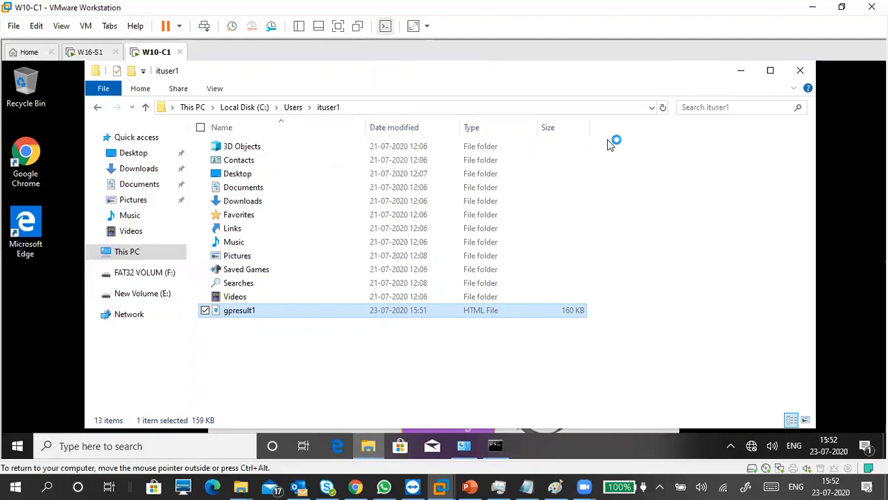
left_click(742, 72)
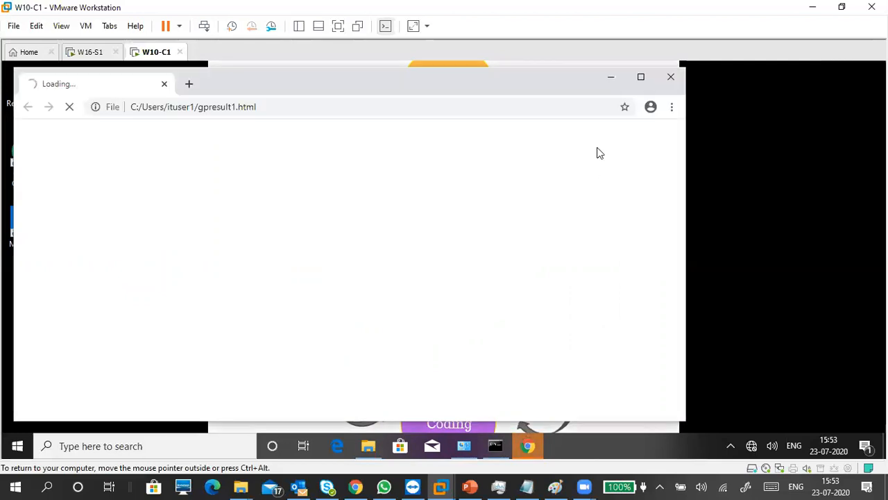
left_click(641, 78)
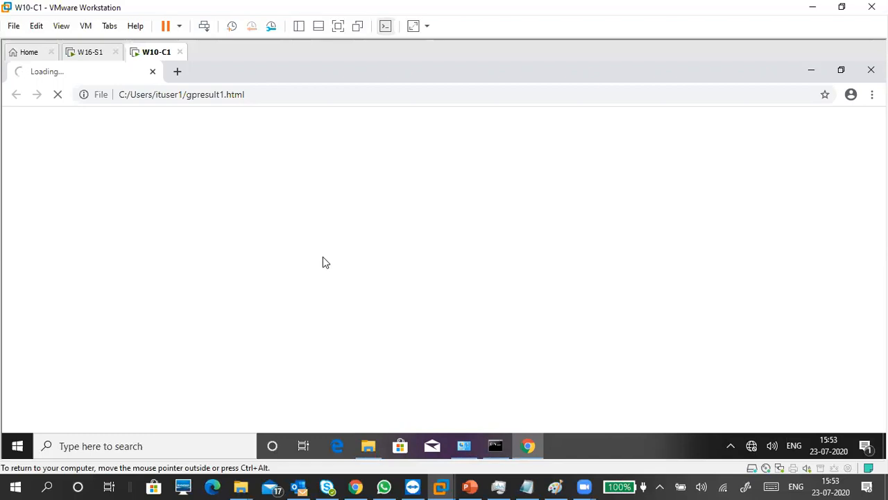
mouse_move(471, 485)
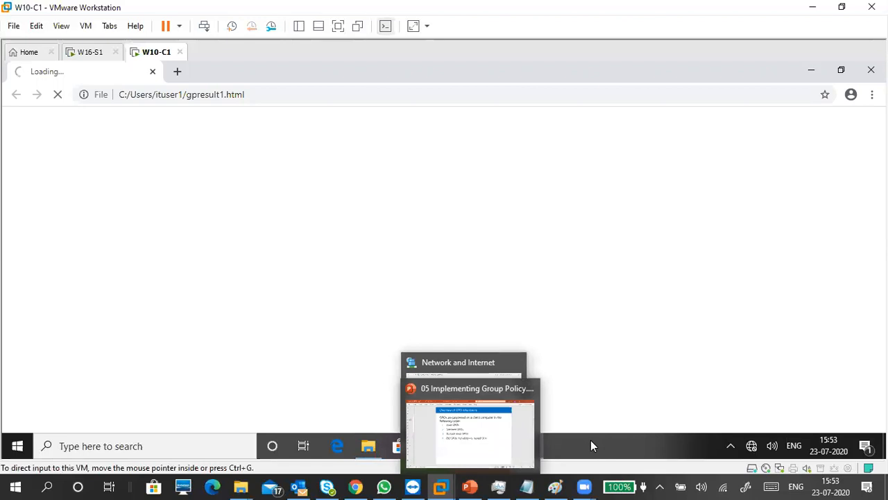
left_click(386, 486)
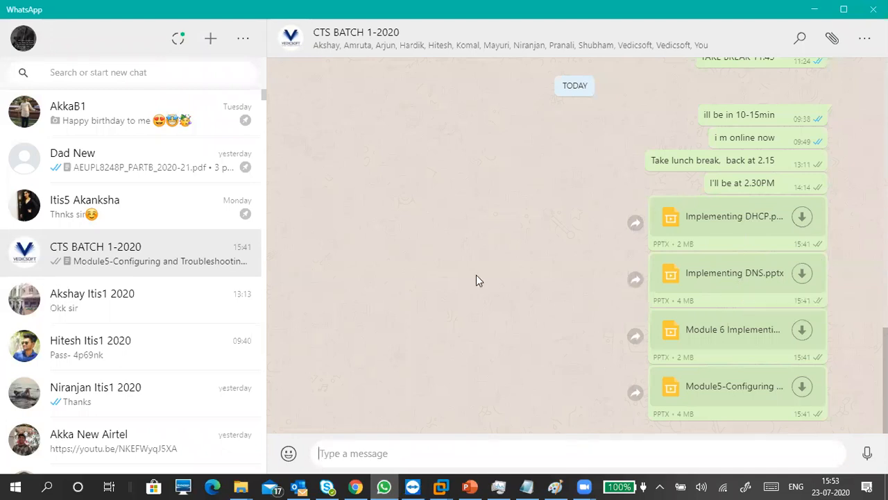
left_click(813, 10)
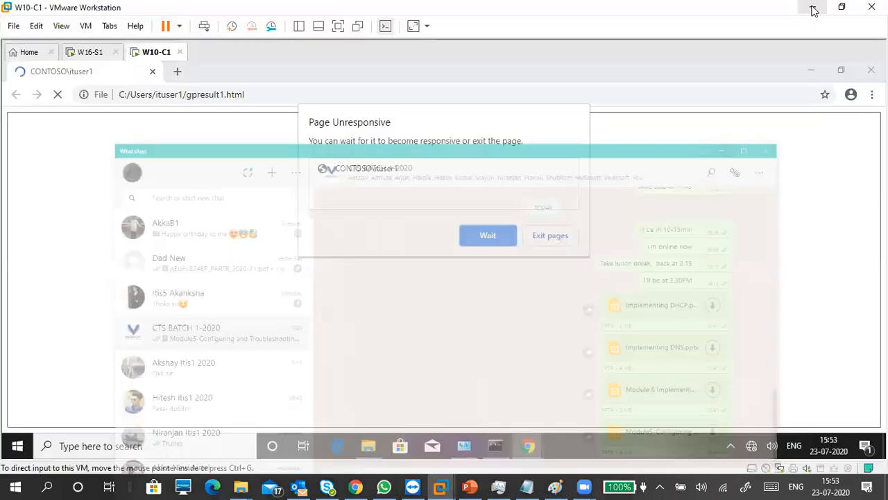
Wait for the unresponsive report page, review its applied and denied GPOs, and expand the denied Local Group Policy details
left_click(486, 236)
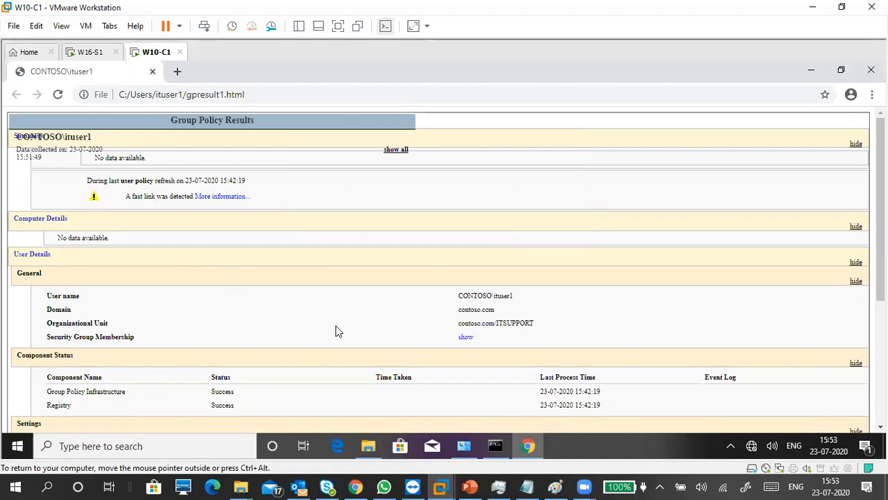
scroll(336, 327, "down", 3)
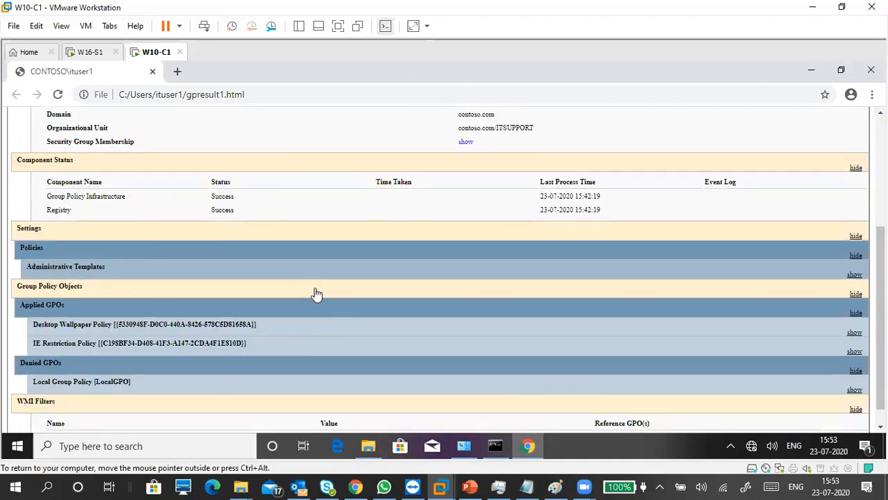
scroll(316, 295, "down", 1)
scroll(316, 296, "up", 4)
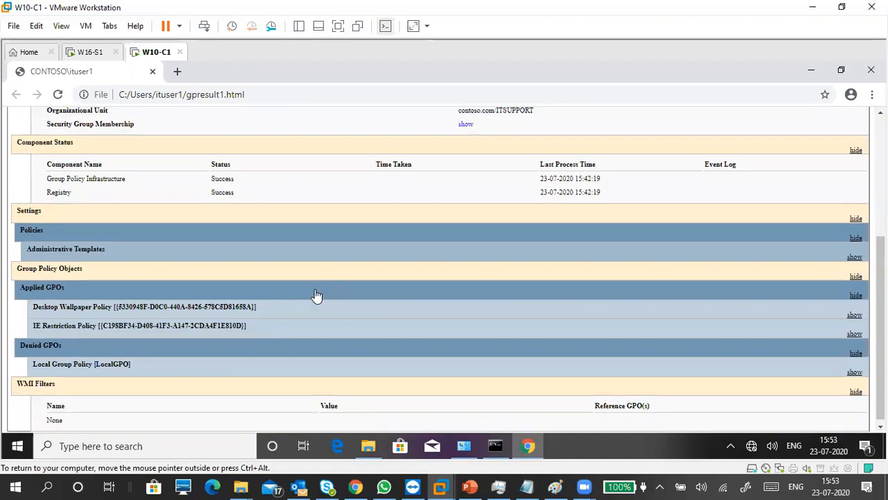
scroll(318, 297, "down", 4)
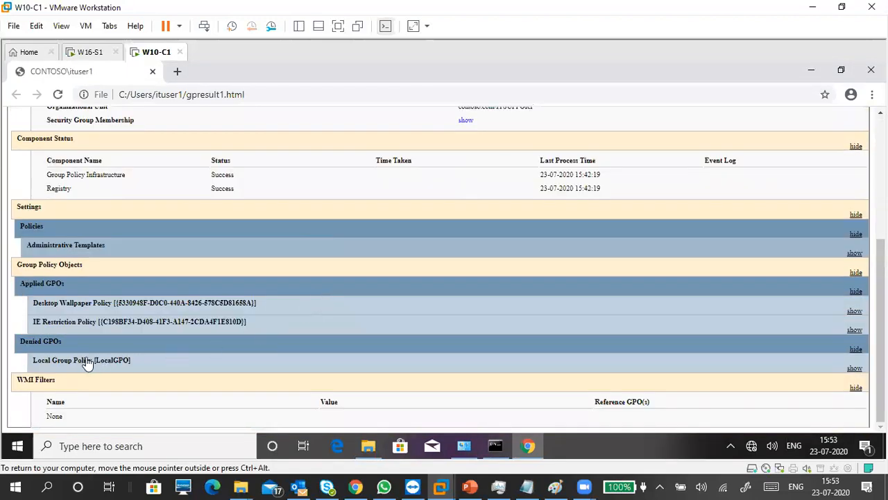
left_click(854, 368)
scroll(364, 390, "down", 3)
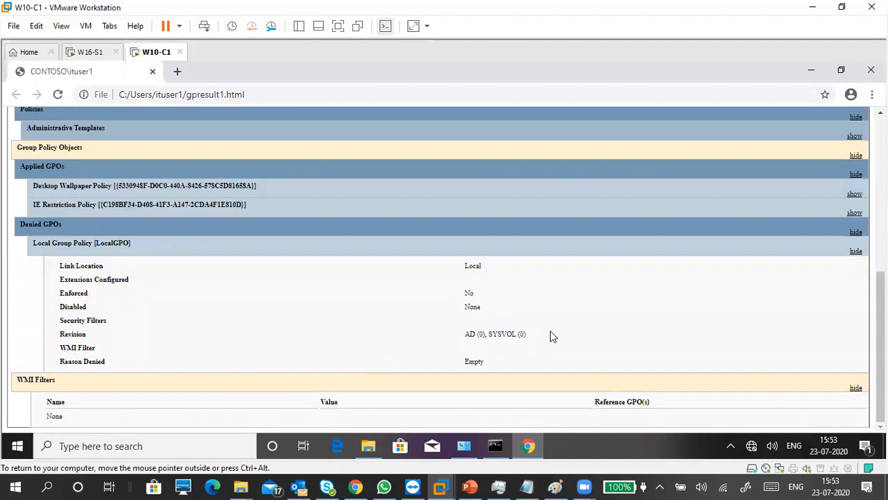
scroll(609, 345, "up", 3)
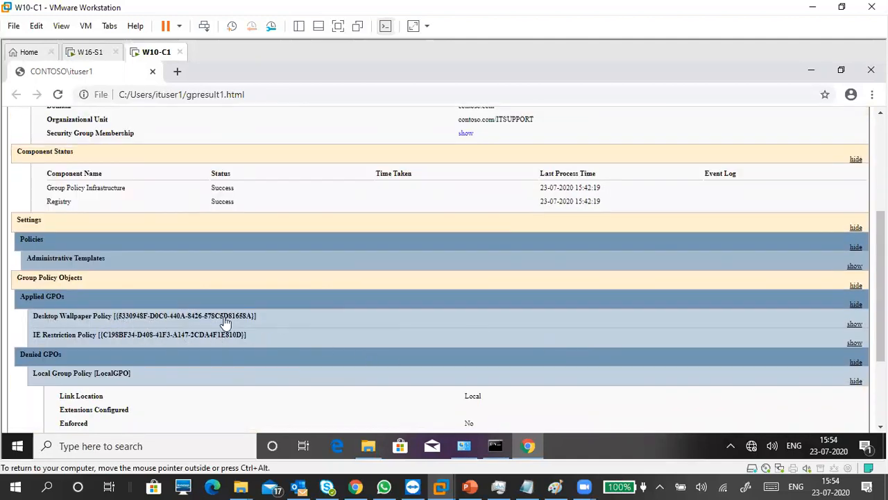
Expand the Desktop Wallpaper Policy and IE Restriction Policy under Applied GPOs, and review their link locations and security filters against the denied GPO
left_click(852, 325)
scroll(262, 344, "down", 3)
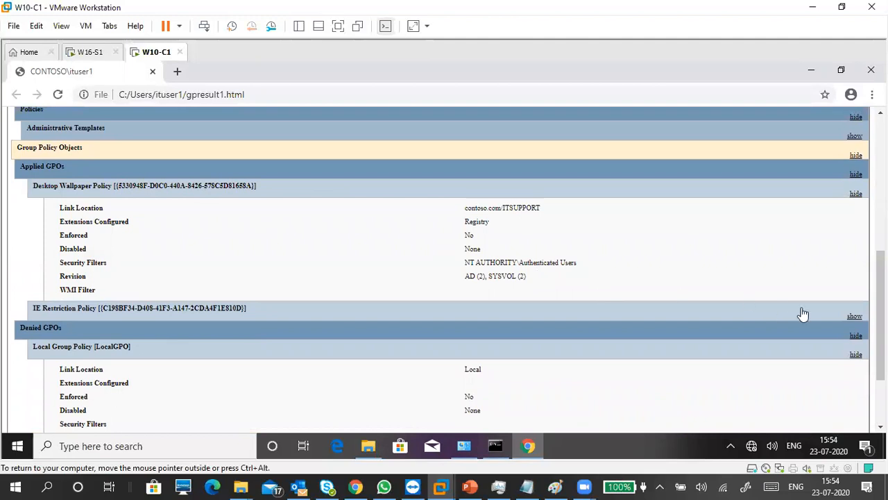
left_click(854, 316)
scroll(74, 193, "down", 3)
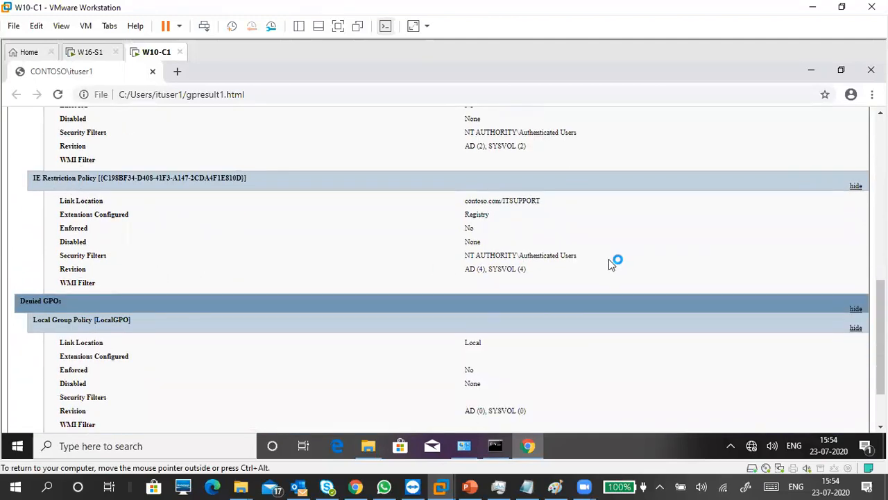
scroll(236, 289, "up", 3)
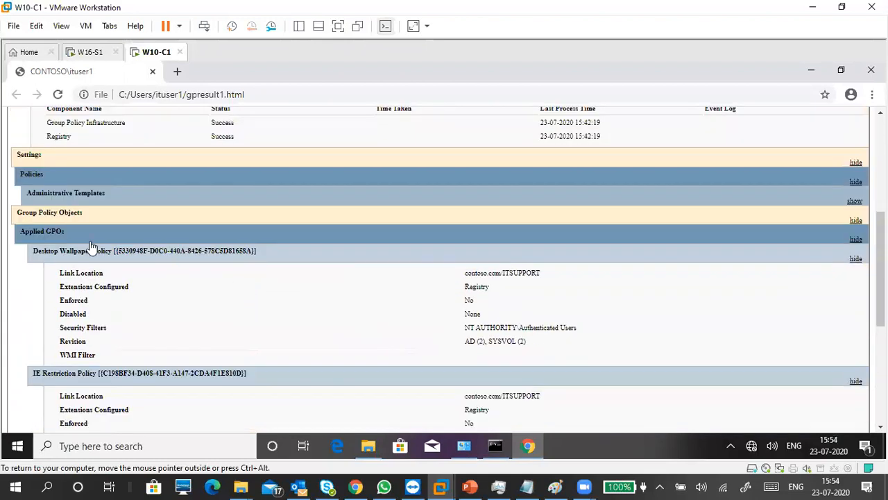
scroll(123, 329, "down", 4)
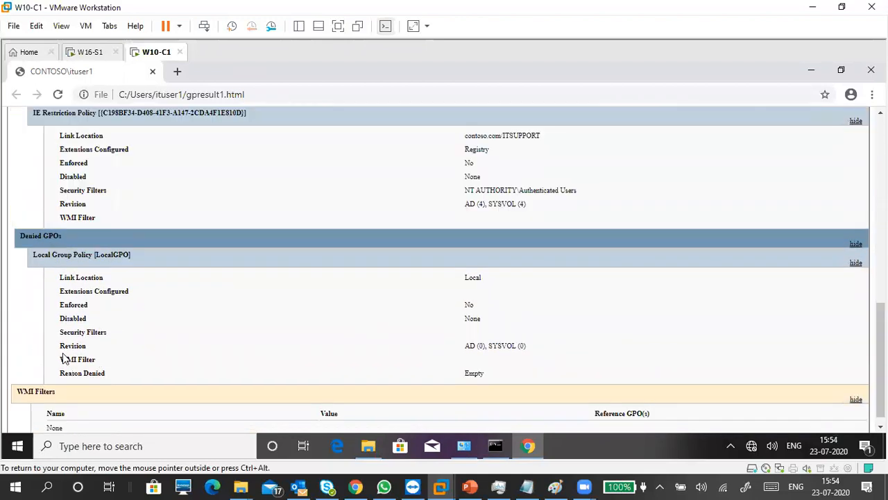
scroll(125, 262, "down", 1)
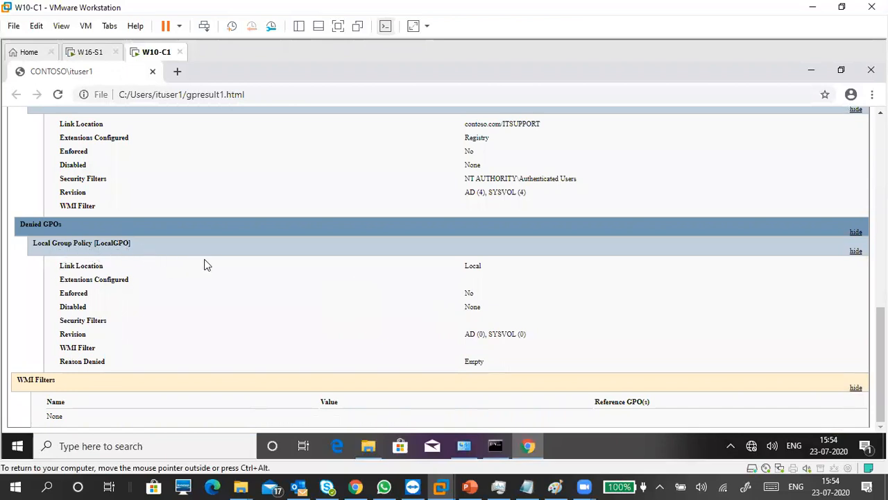
scroll(331, 302, "up", 1)
scroll(330, 303, "up", 3)
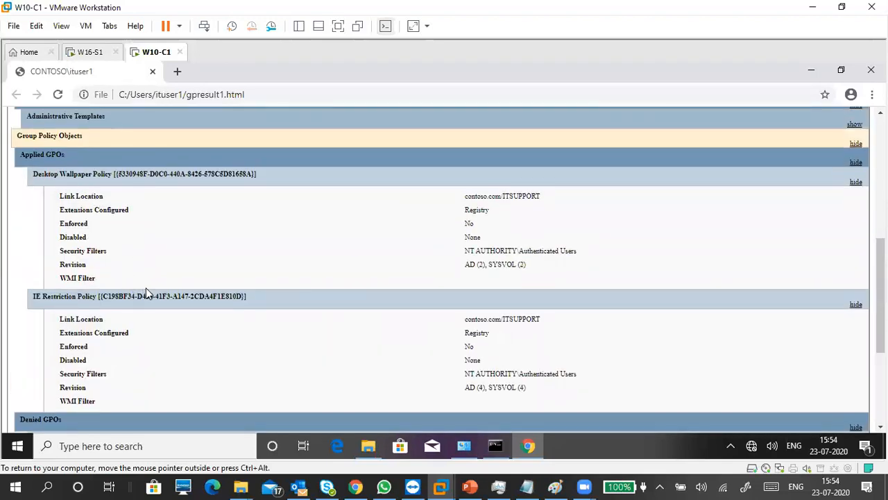
scroll(279, 213, "up", 2)
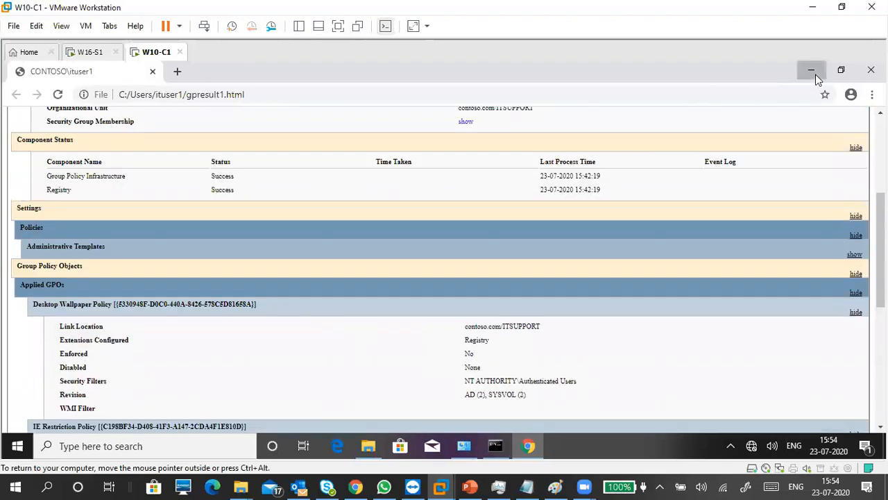
Minimize the report and highlight the gpresult /H gpresult1.html command in the command prompt
left_click(815, 73)
left_click(495, 446)
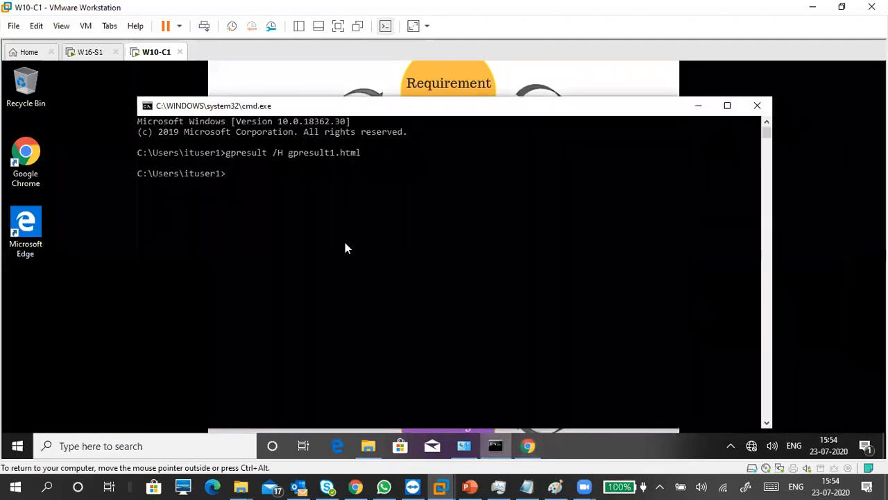
left_click_drag(366, 152, 342, 155)
left_click_drag(233, 151, 227, 154)
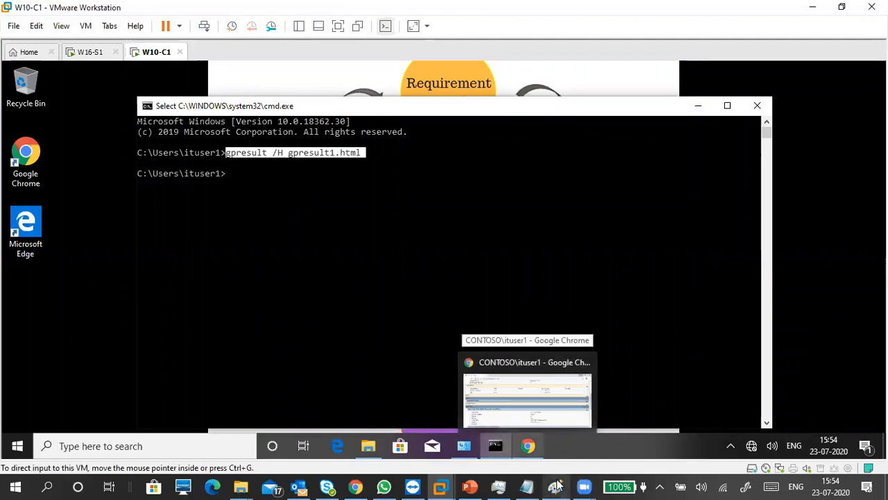
left_click(527, 486)
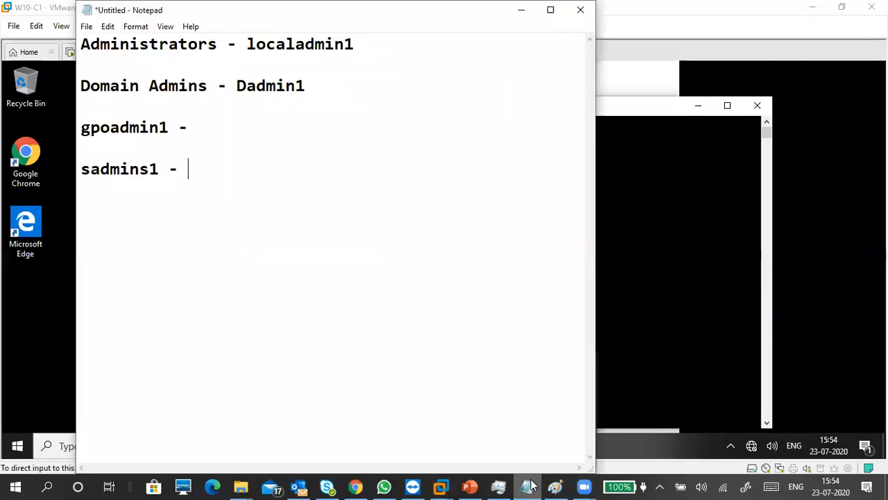
key("Return")
key("Return")
key("Return")
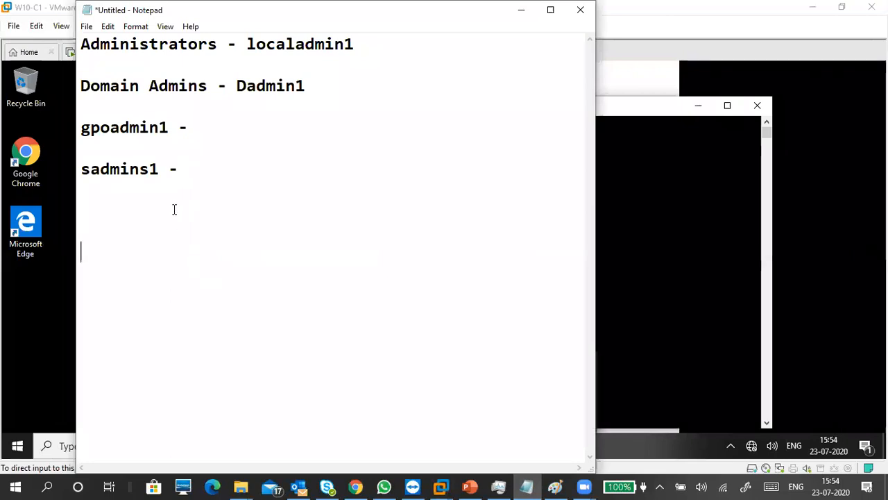
type("\\\\W16-s1\\wallpapers\\SDLC.png")
left_click_drag(354, 252, 67, 260)
key("ctrl+x")
left_click(521, 10)
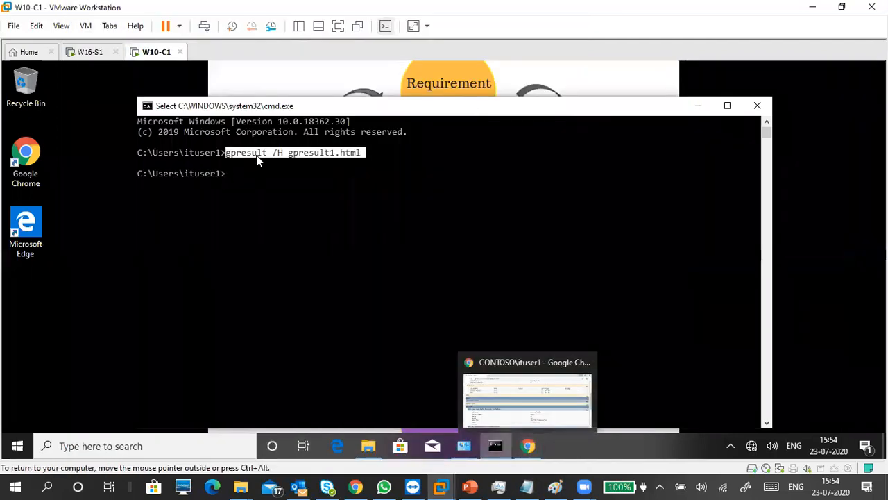
Clear the text selection in the command prompt on W10-C1 and close its window
left_click(258, 154)
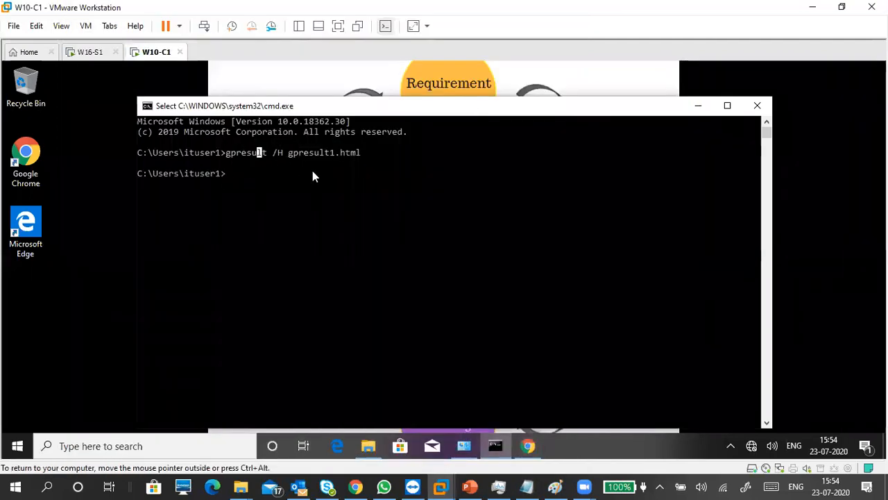
left_click(327, 184)
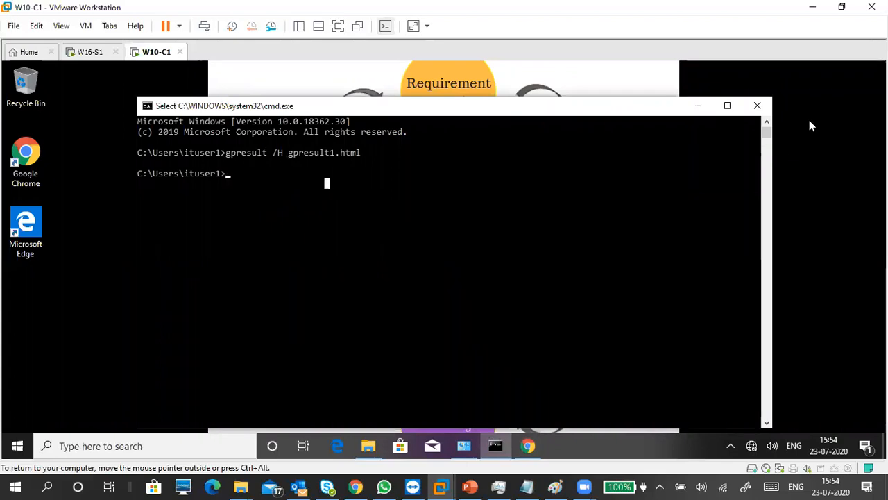
left_click(757, 106)
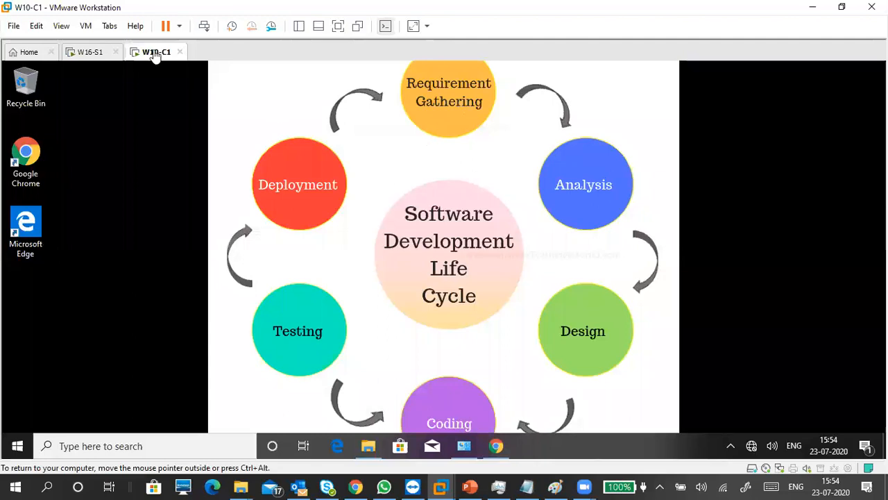
Switch to the W16-S1 machine and widen the Group Policy Management console tree to show the full policy names
left_click(89, 53)
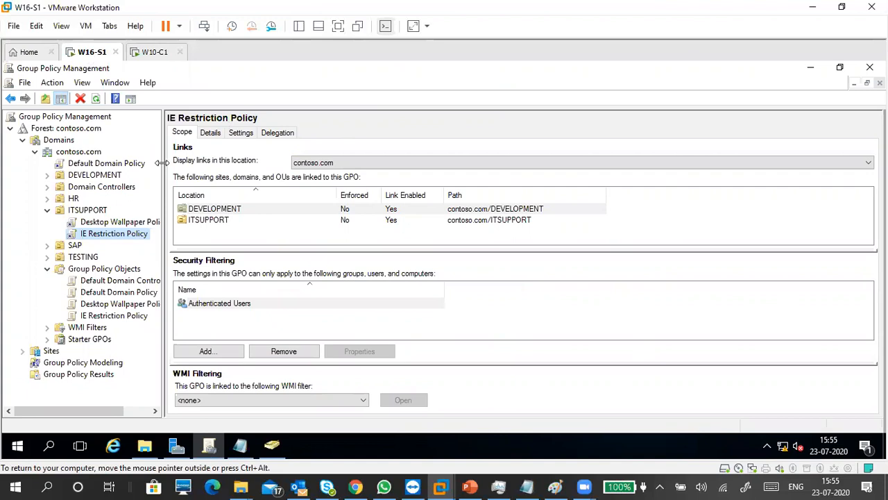
left_click_drag(161, 162, 189, 162)
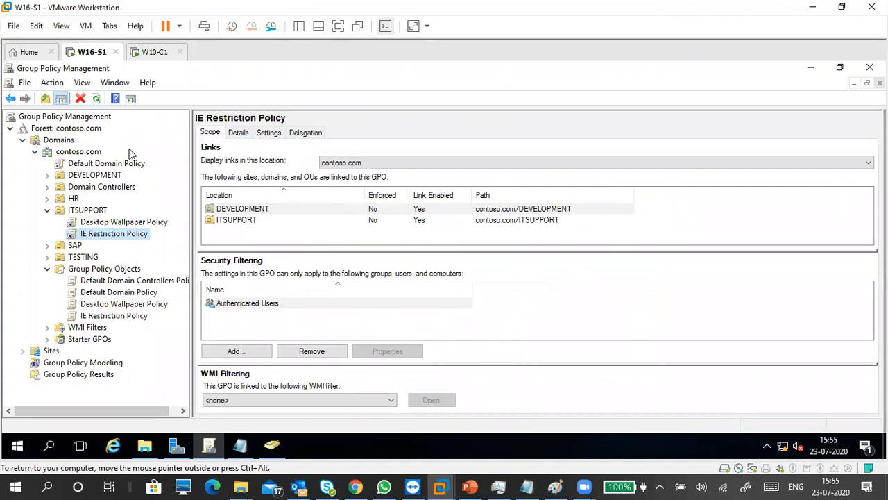
Review the Default Domain Policy's settings report, expanding Security Settings with its Password Policy and Account Lockout Policy sections
left_click(118, 166)
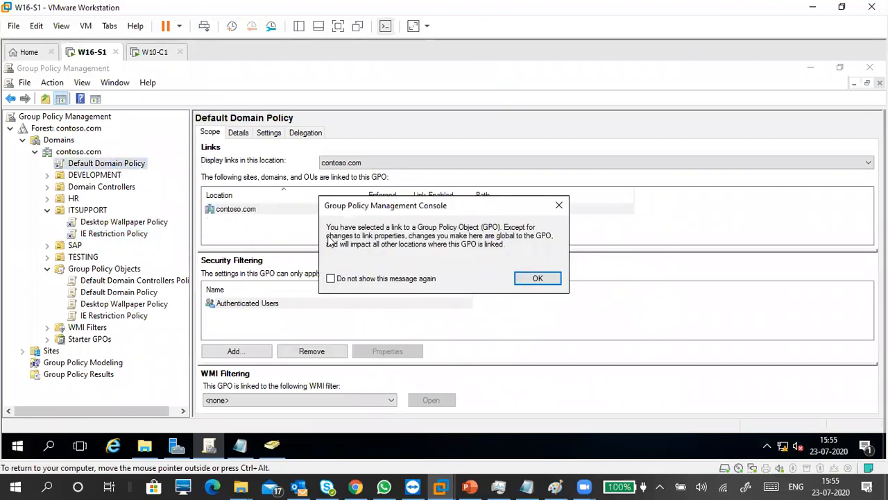
left_click(535, 278)
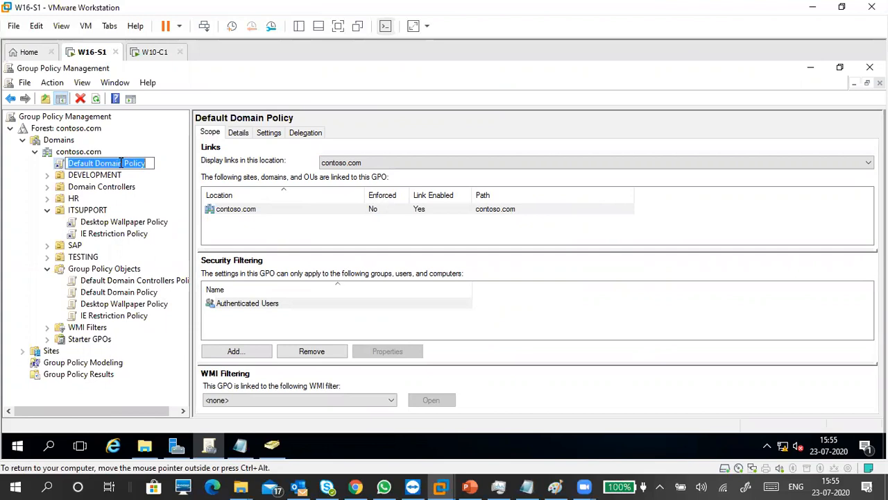
left_click(268, 133)
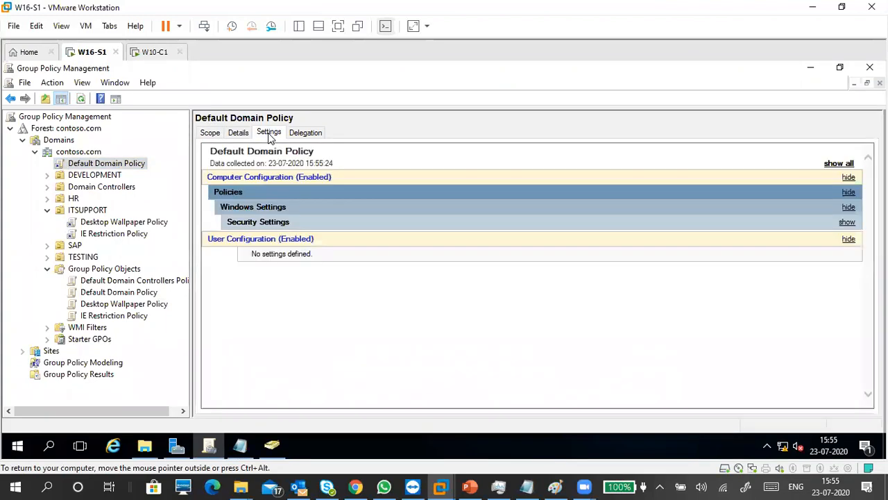
left_click(846, 223)
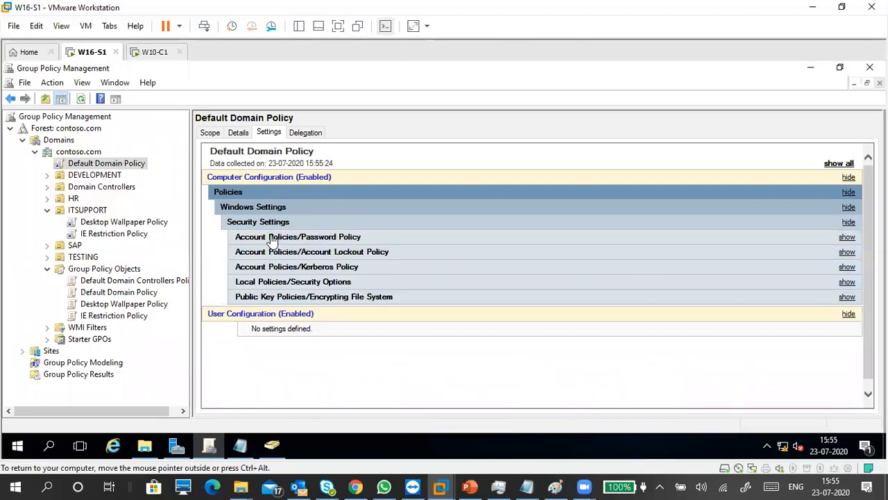
left_click(847, 238)
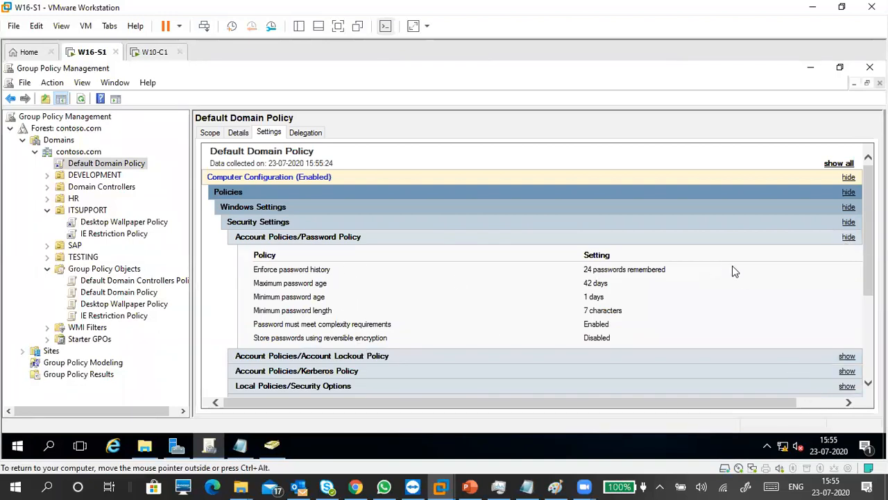
scroll(731, 271, "down", 1)
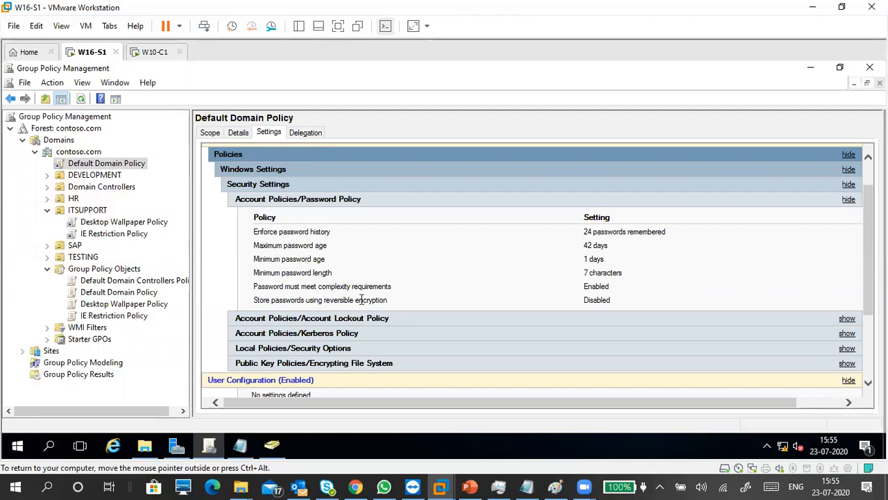
left_click(847, 319)
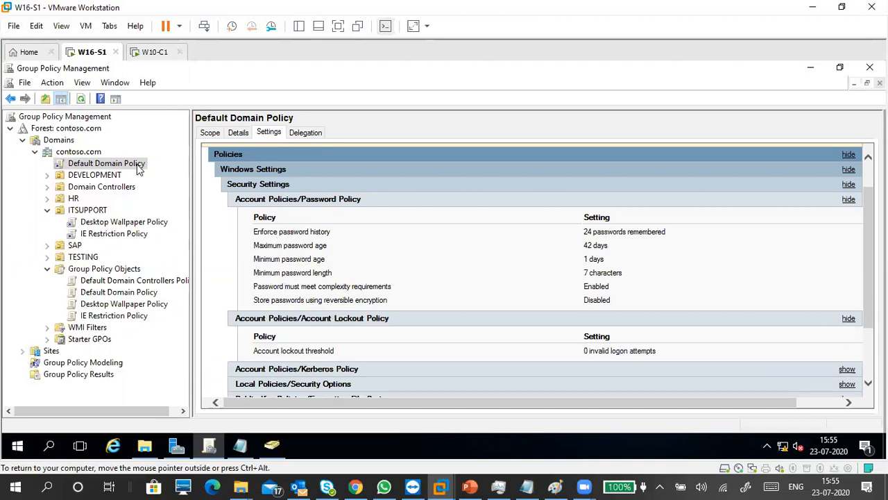
Open the Default Domain Policy for editing, maximize the editor, and expand Policies under Computer Configuration to reach Windows Settings
right_click(138, 168)
left_click(161, 174)
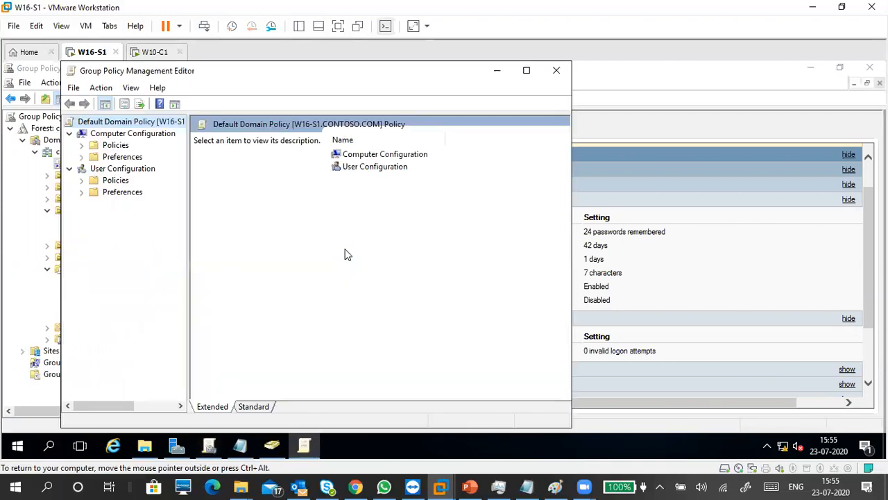
left_click(527, 70)
left_click(22, 139)
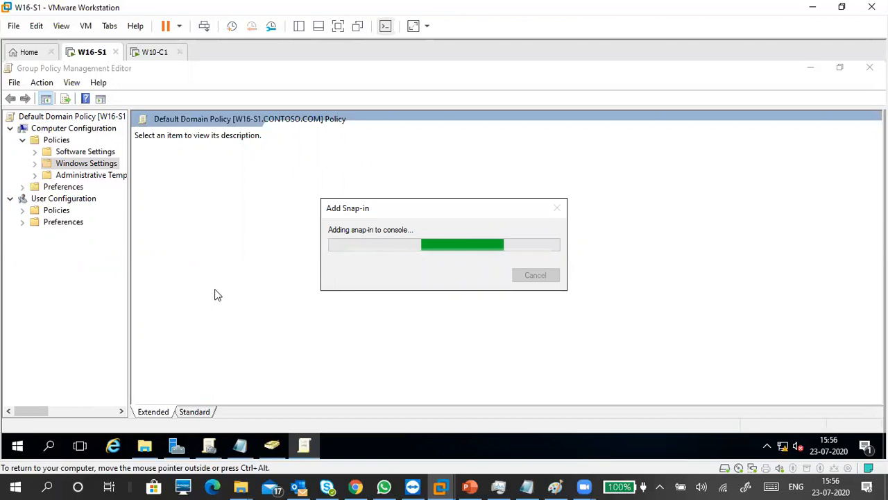
Return to Group Policy Management and reread the password and account lockout settings in the Default Domain Policy report
left_click(211, 446)
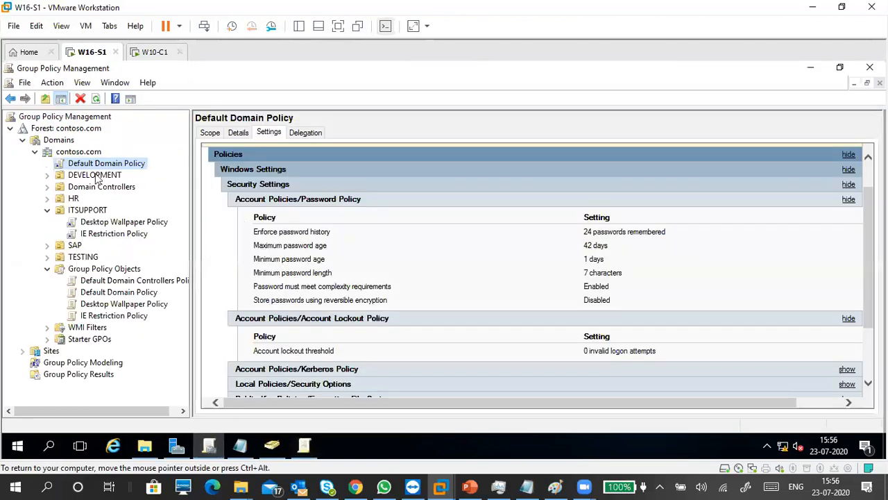
left_click(316, 446)
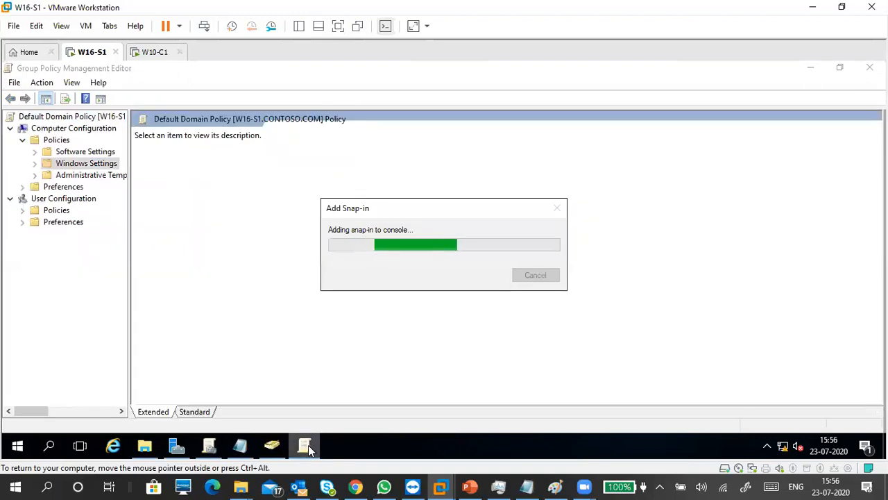
left_click(209, 446)
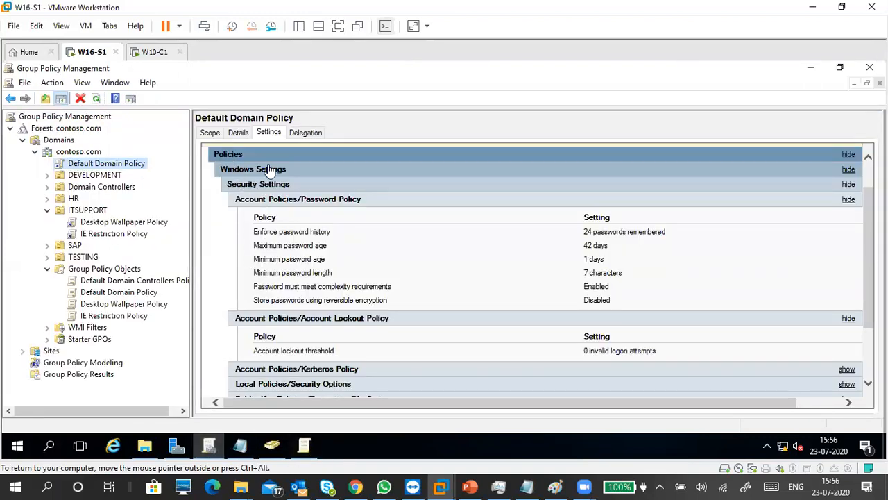
scroll(538, 270, "up", 2)
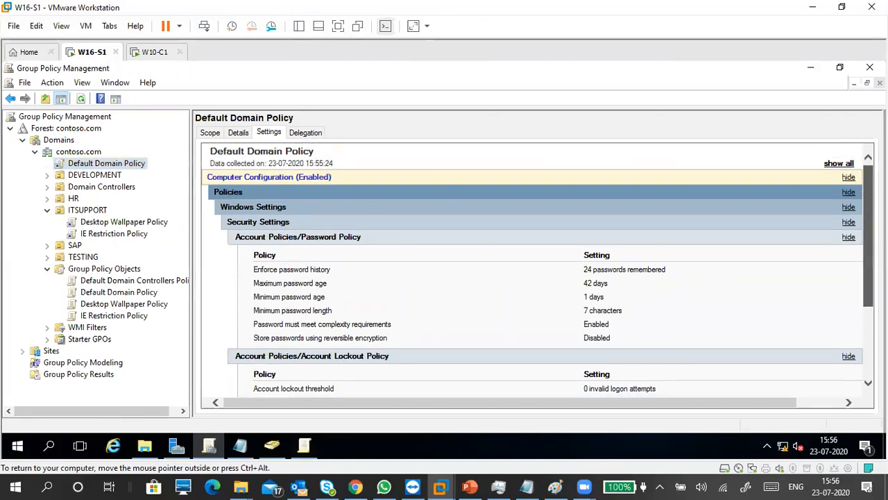
scroll(377, 177, "down", 3)
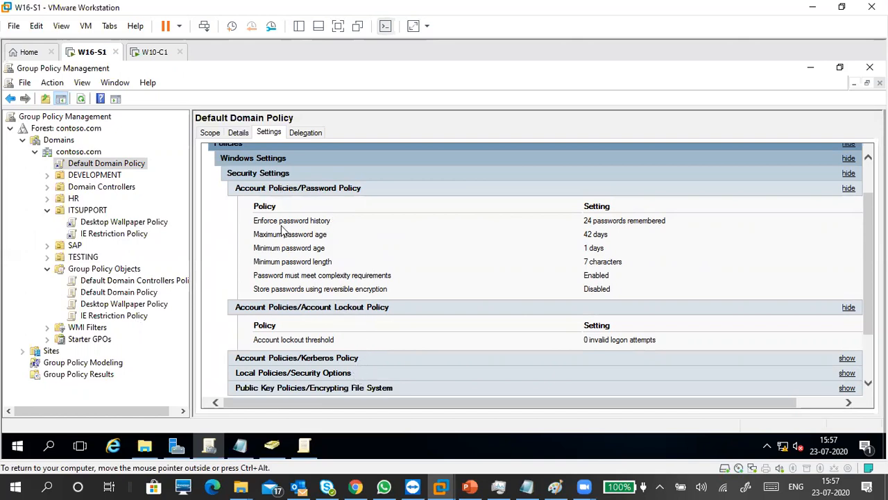
Switch to the policy editor, open Security Settings under Windows Settings, and widen the console tree to show full names
left_click(305, 446)
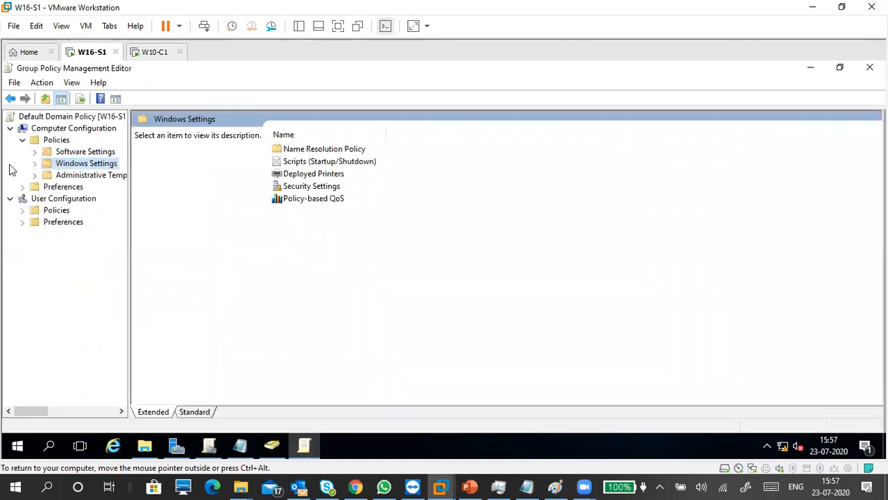
left_click(35, 164)
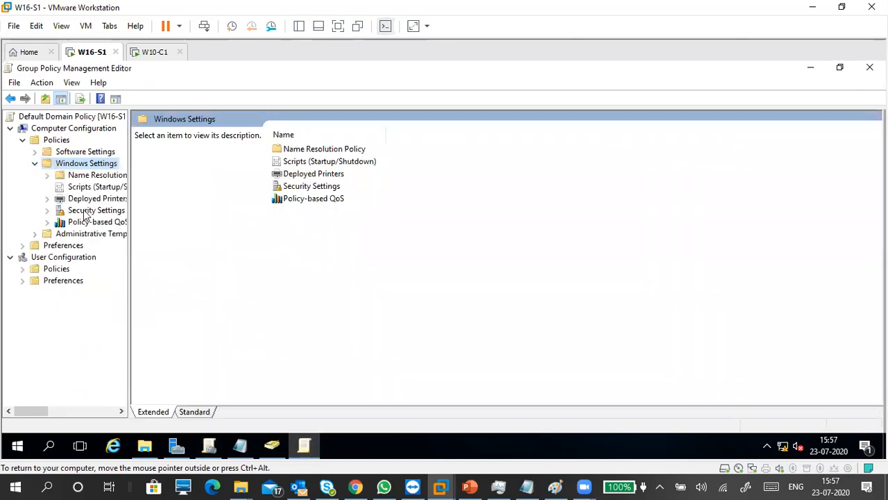
left_click(80, 210)
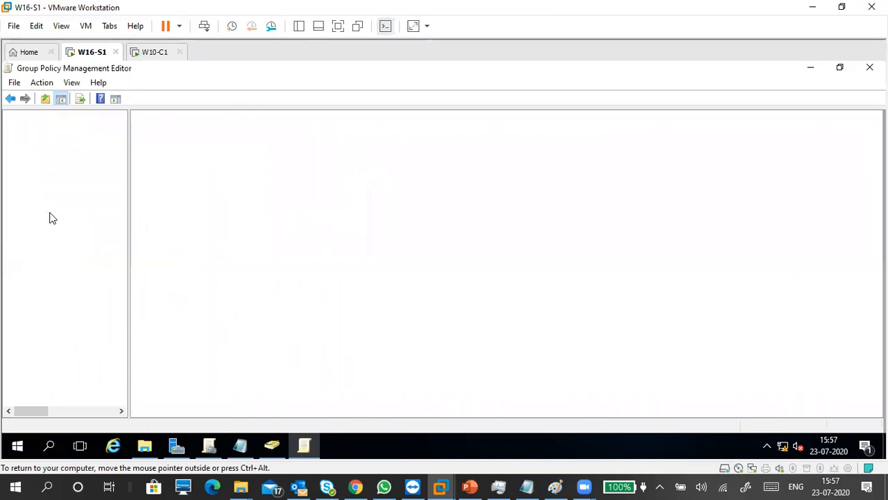
left_click_drag(127, 204, 225, 218)
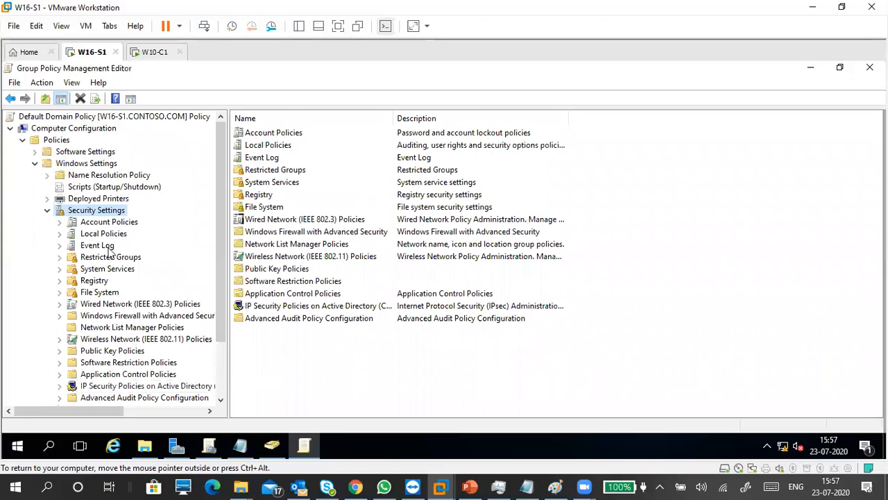
Look through Account Policies, Local Policies and Event Log under Security Settings, and expand the Account Policies node
left_click(109, 223)
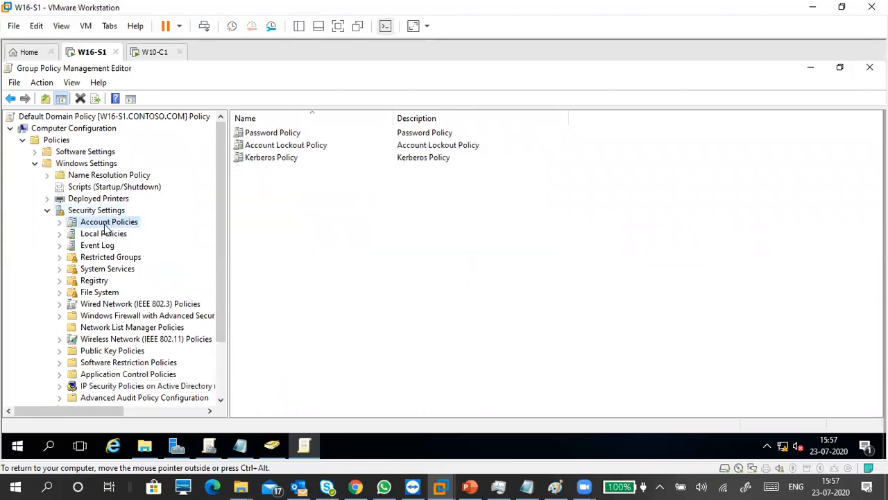
left_click(107, 236)
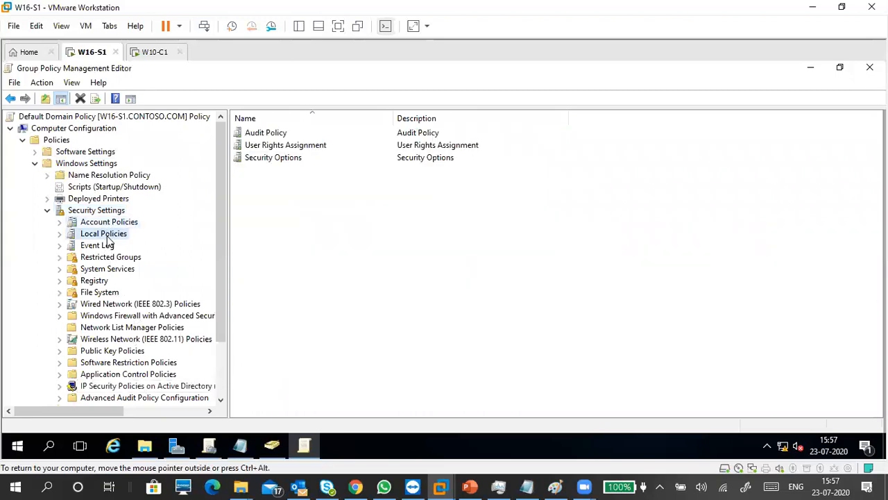
left_click(108, 247)
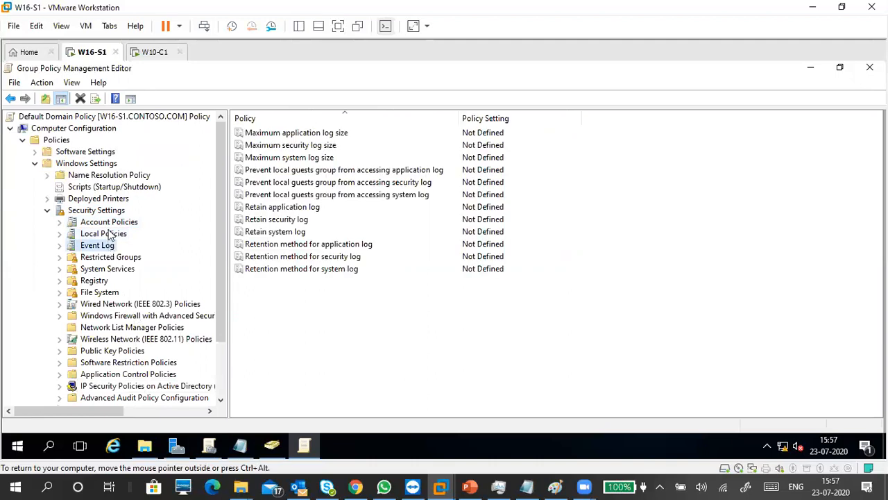
left_click(109, 223)
left_click(60, 223)
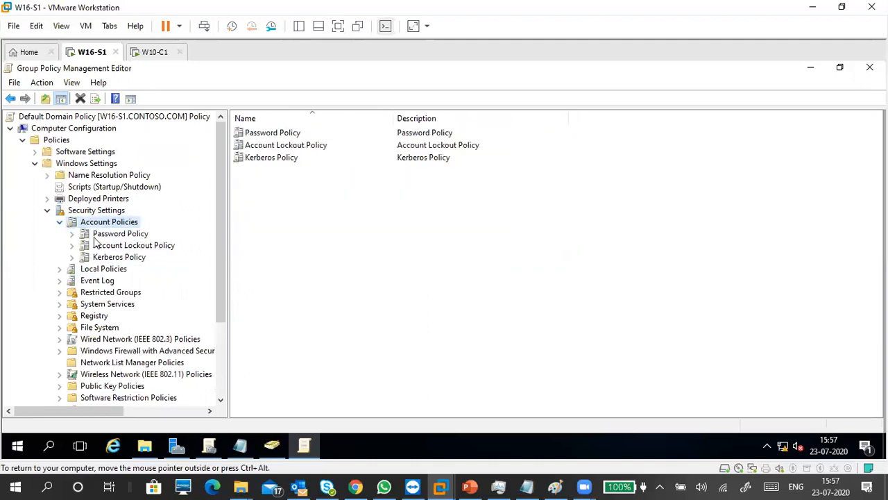
Compare the contents of Password Policy, Account Lockout Policy and Kerberos Policy, ending on the Password Policy list
left_click(113, 235)
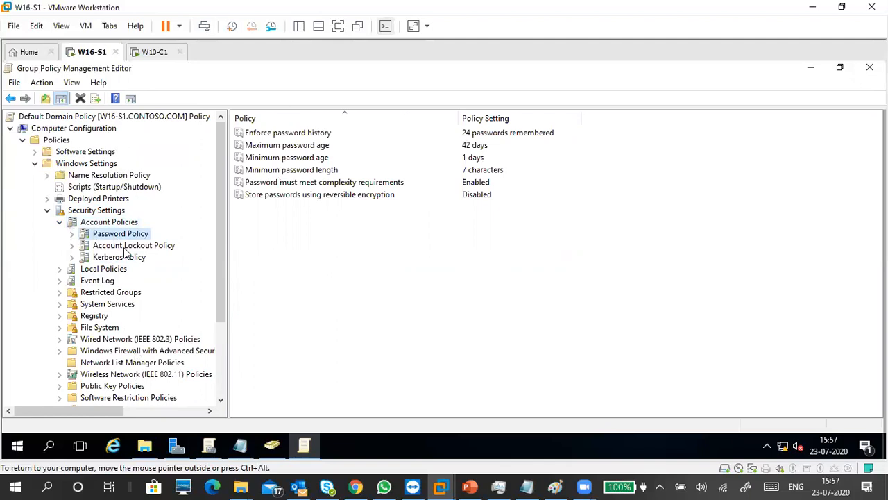
left_click(125, 248)
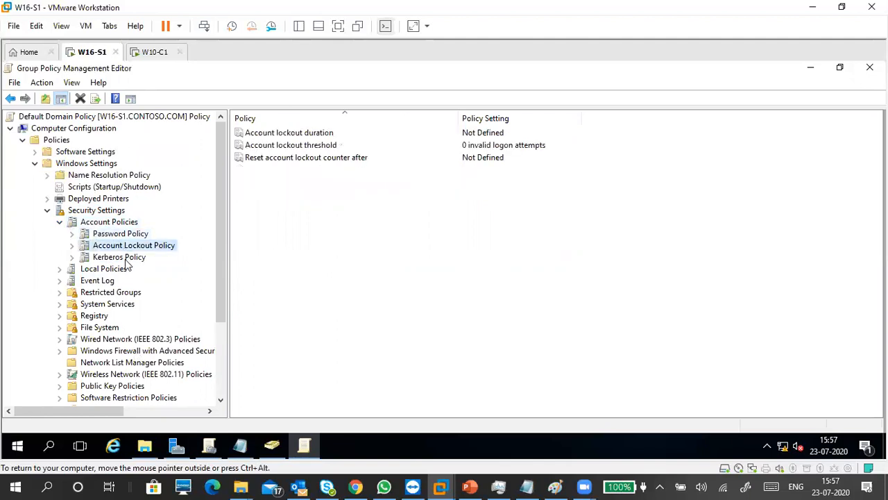
left_click(123, 257)
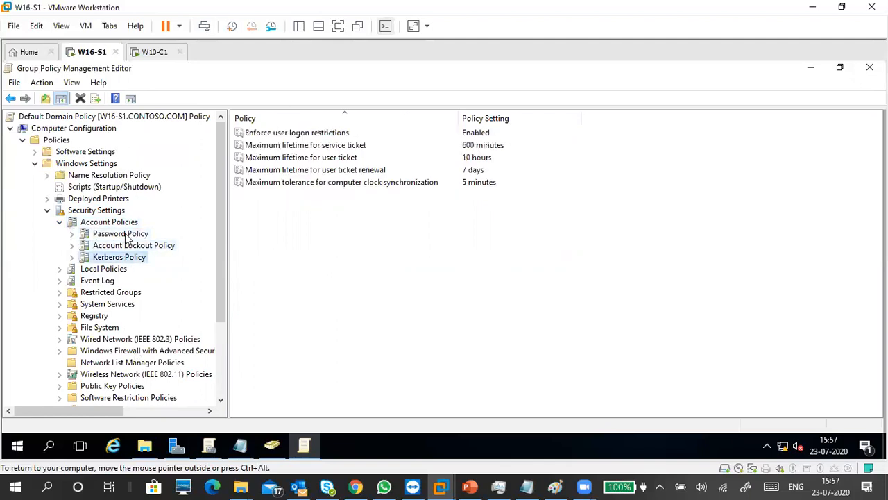
left_click(124, 234)
left_click(126, 245)
left_click(128, 256)
left_click(135, 236)
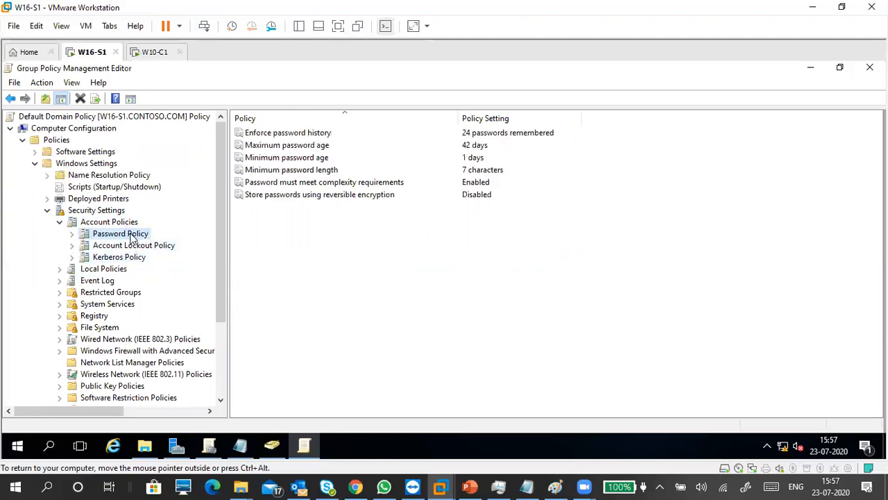
left_click(308, 254)
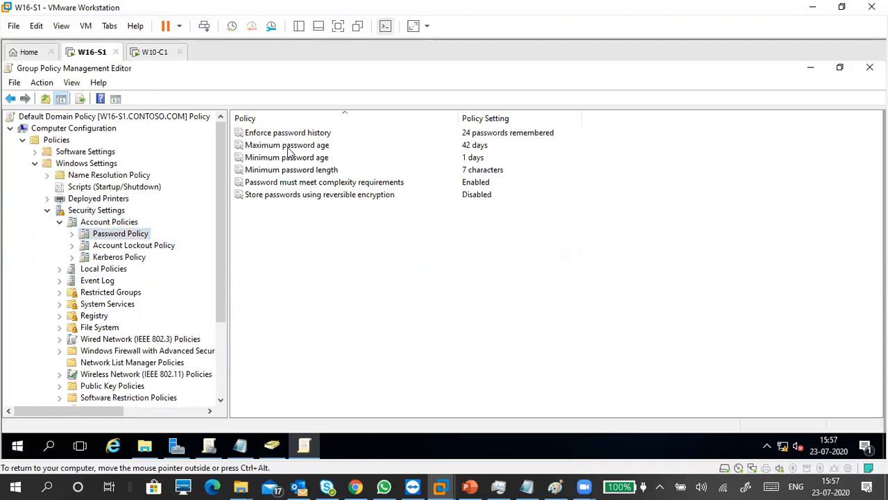
Read the explanation of the Maximum password age policy, including its allowed range of days, and close its properties without changes
left_click(266, 147)
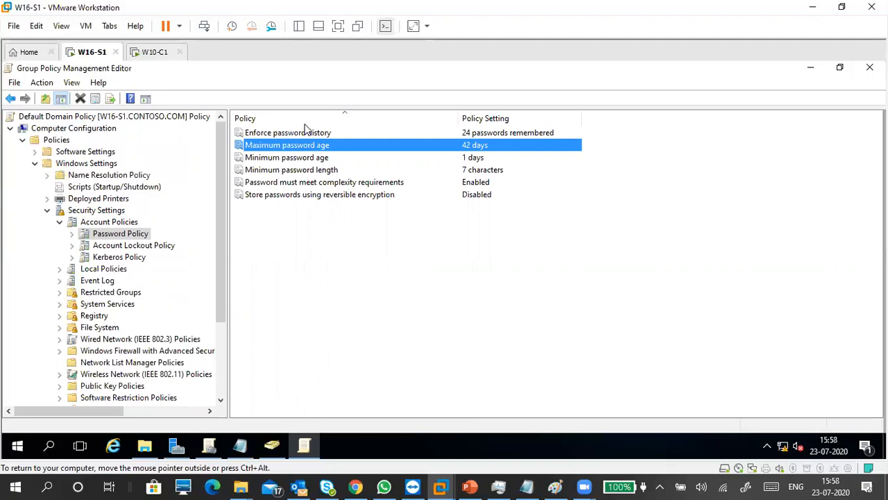
double_click(319, 149)
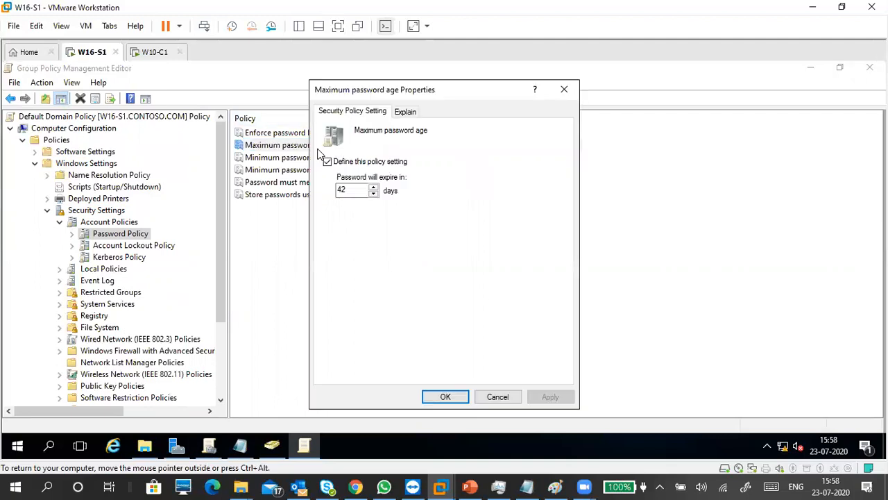
left_click(406, 113)
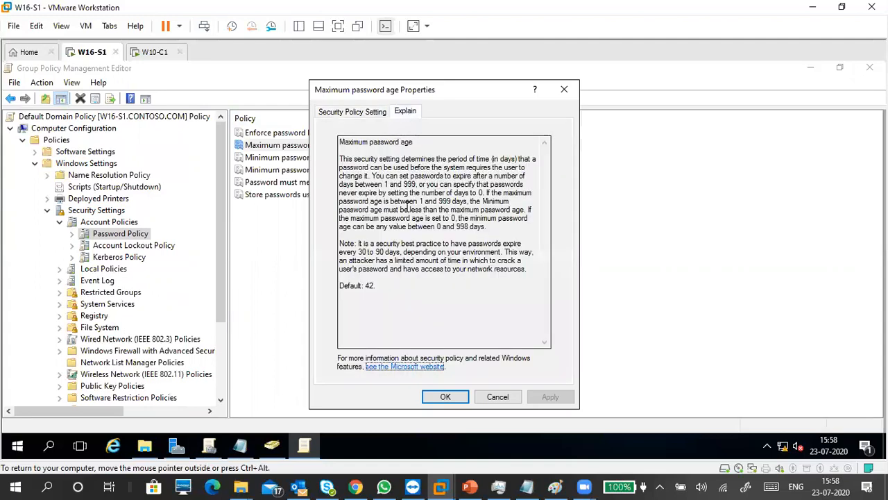
double_click(462, 227)
left_click_drag(455, 226, 458, 204)
left_click(460, 200)
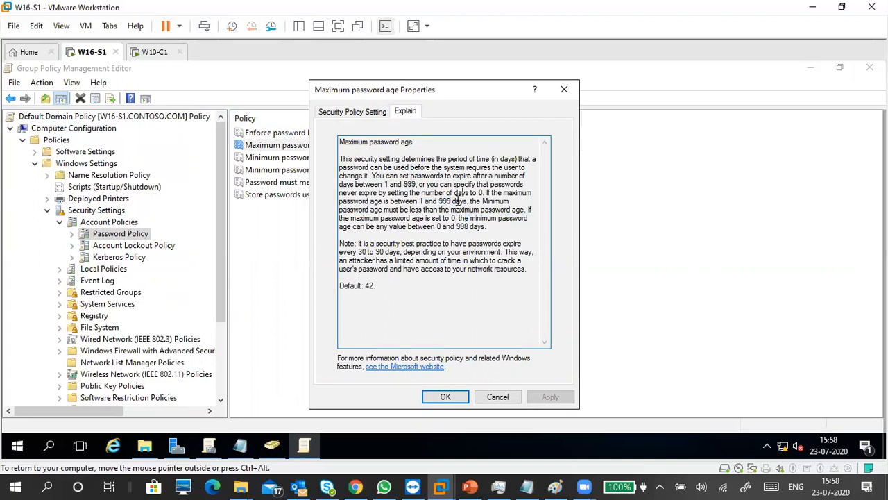
left_click_drag(456, 226, 476, 227)
left_click(471, 233)
left_click(499, 396)
left_click(410, 280)
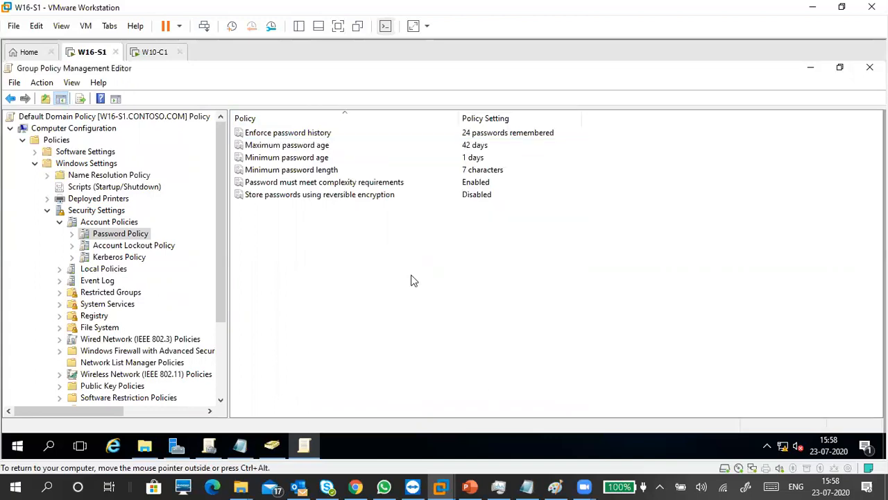
Examine the Maximum password age and Minimum password age entries in the Password Policy list, and clear the selection
left_click(471, 147)
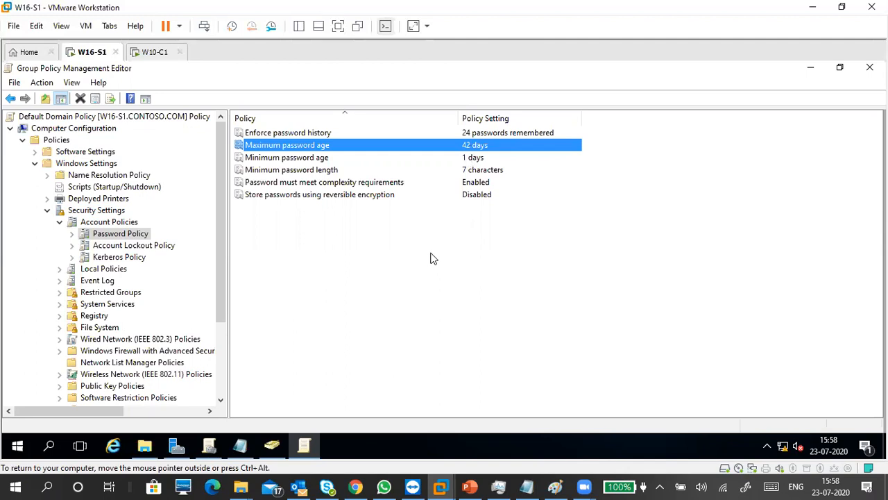
left_click(277, 160)
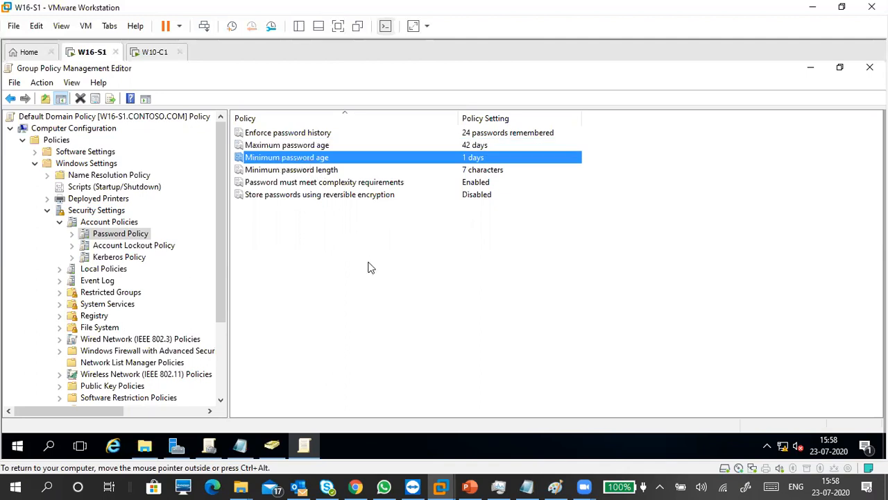
left_click(326, 147)
left_click(328, 160)
left_click(350, 253)
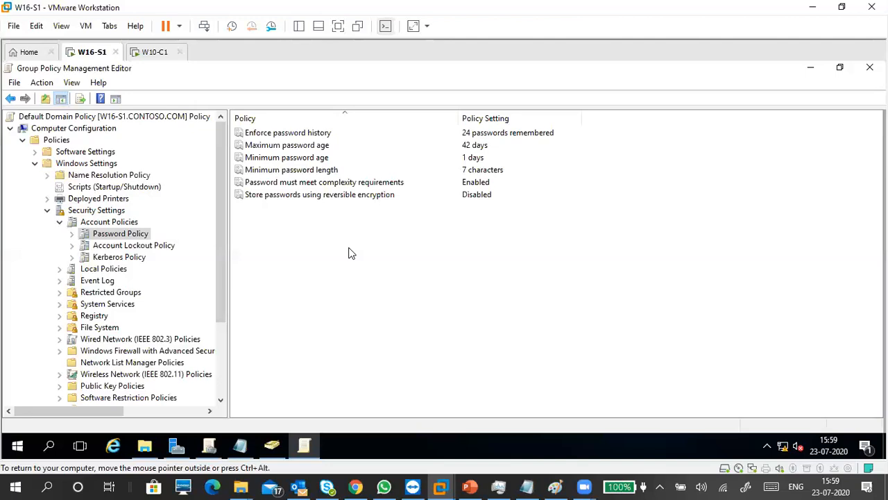
Review the Maximum password age entry once more in the Password Policy list, leaving no entry selected
left_click(314, 147)
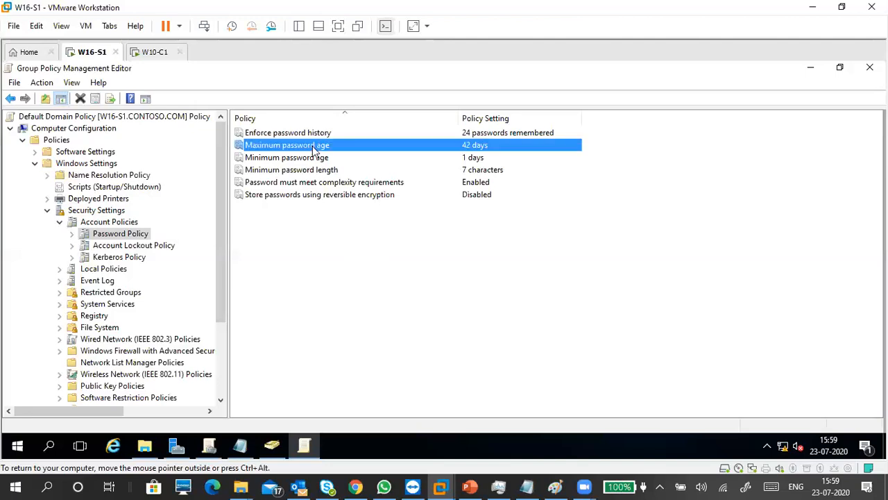
left_click(337, 244)
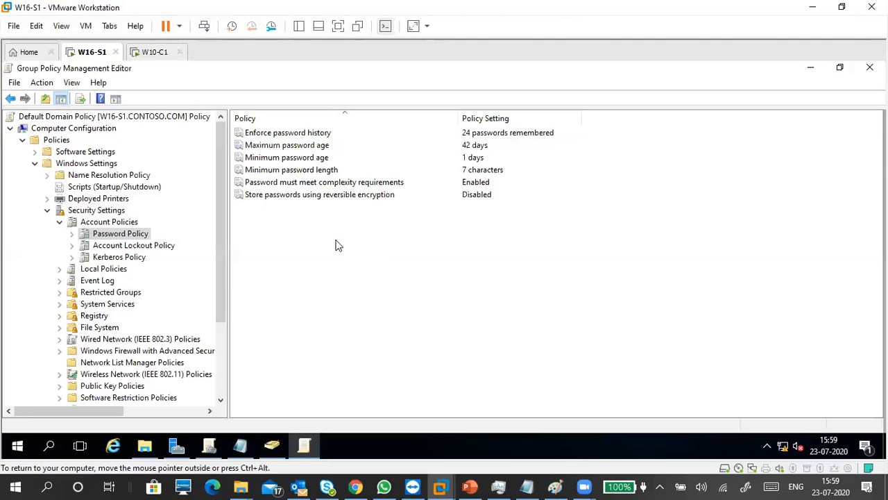
left_click(338, 147)
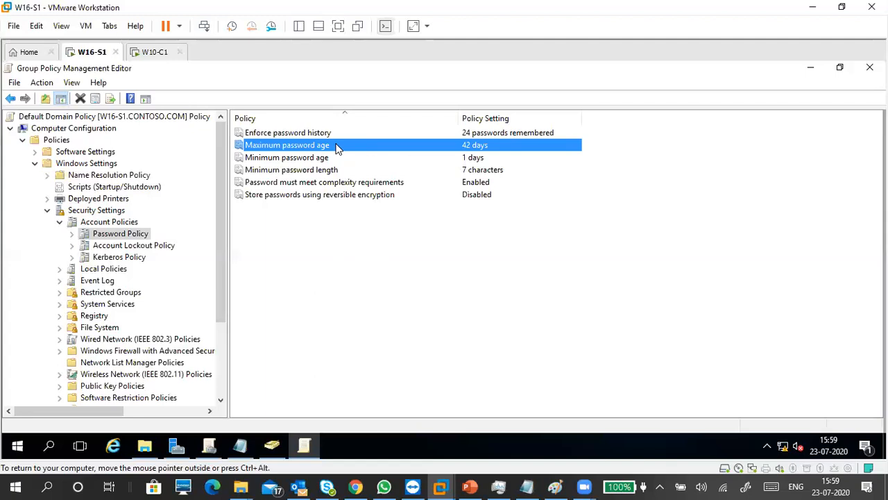
left_click(345, 247)
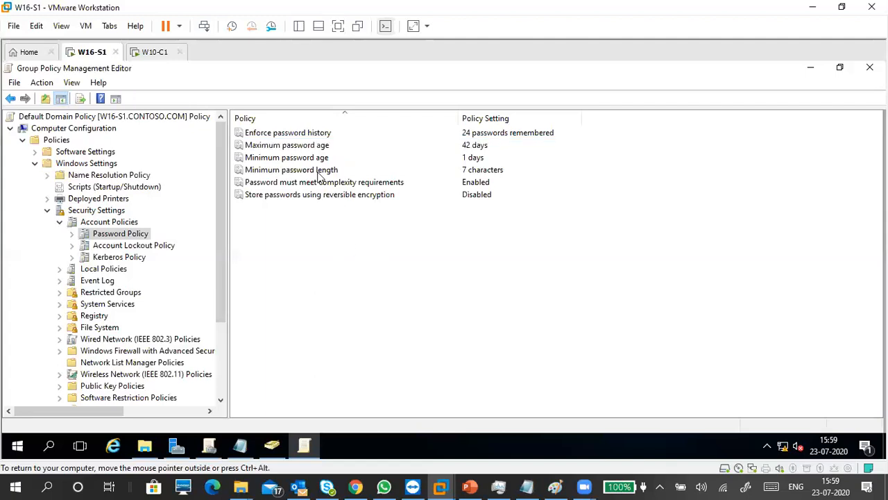
Check the Minimum password age policy's setting and explanation in its properties, and close them without changes
left_click(314, 159)
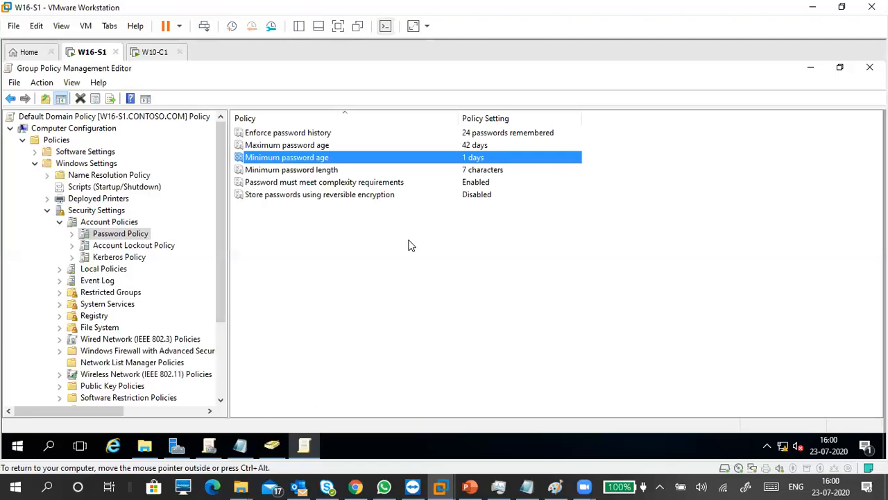
left_click(343, 235)
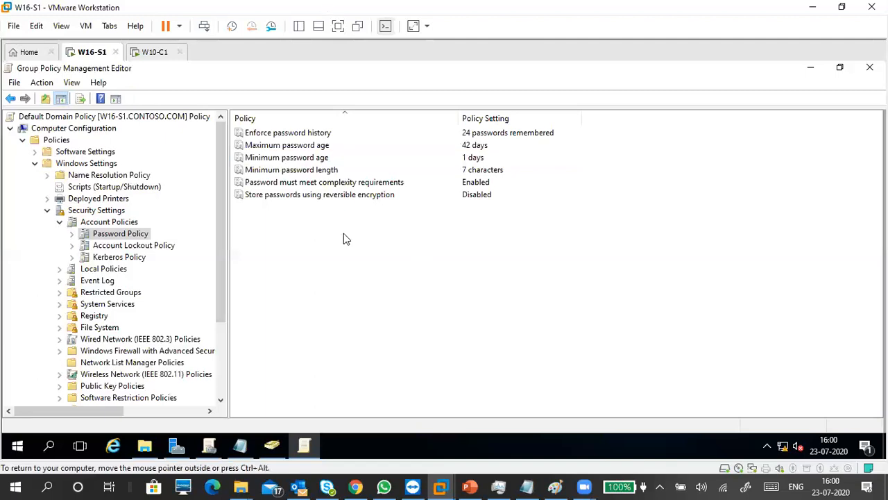
left_click(321, 159)
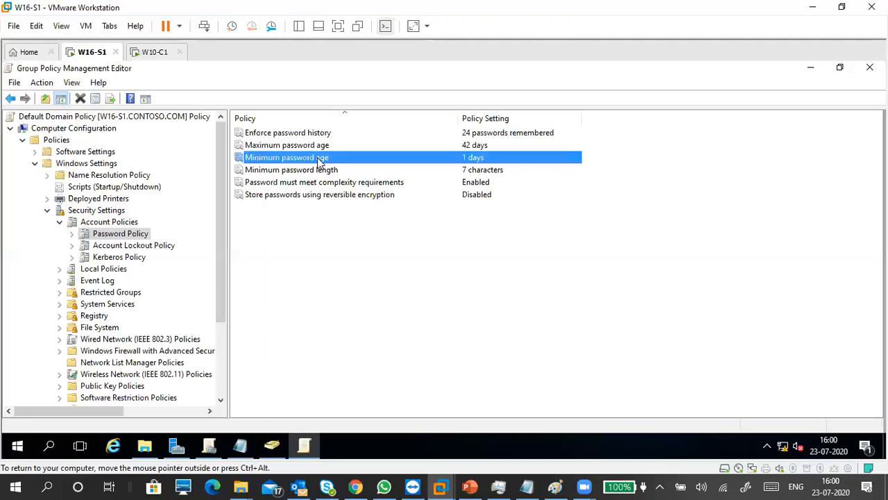
double_click(320, 161)
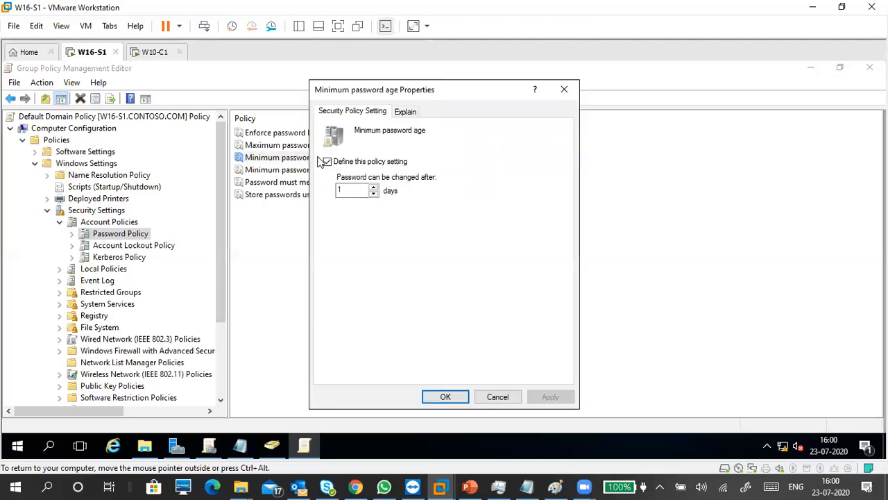
left_click(407, 114)
left_click(494, 401)
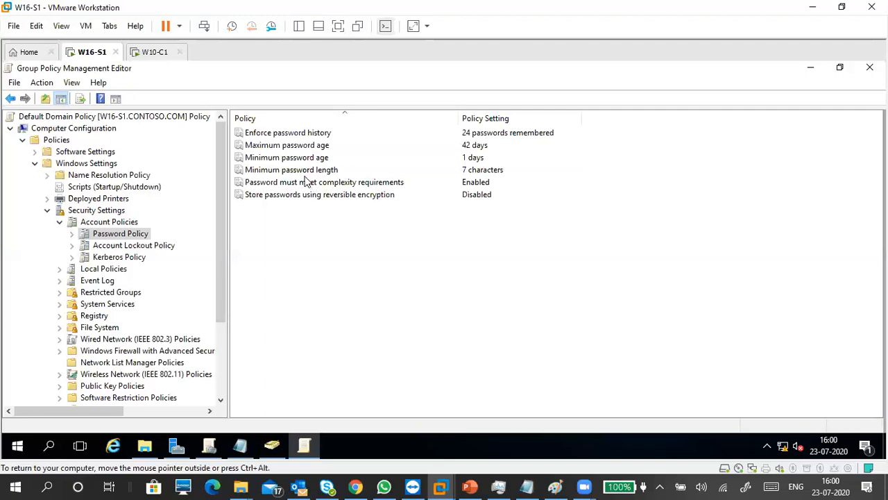
Open the properties of the Minimum password length policy and compare its character setting with its explanation
double_click(308, 170)
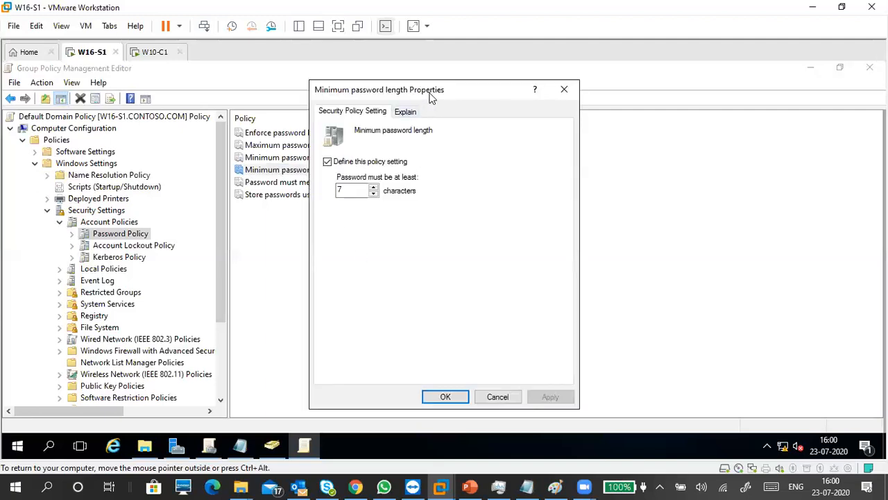
left_click_drag(429, 94, 457, 95)
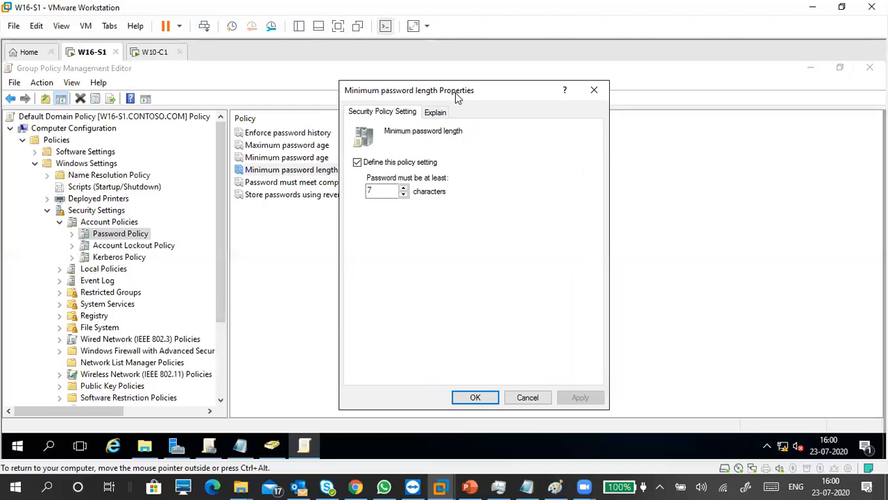
double_click(388, 190)
left_click(435, 112)
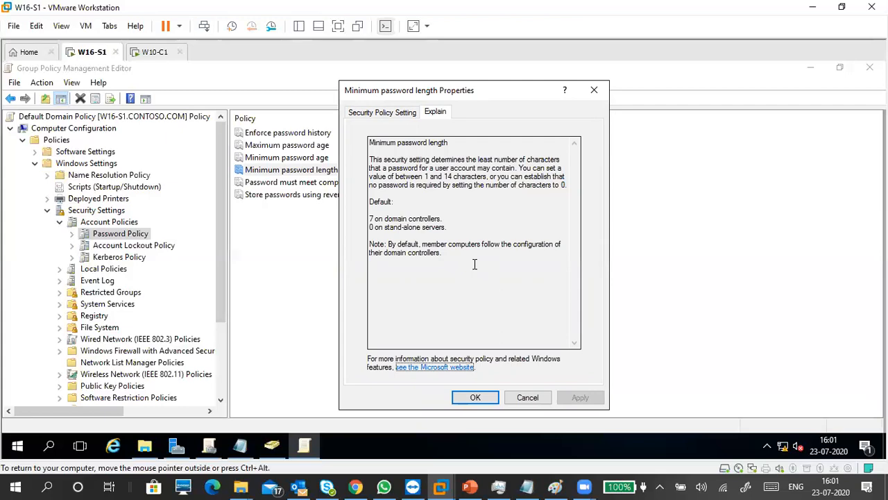
left_click(379, 113)
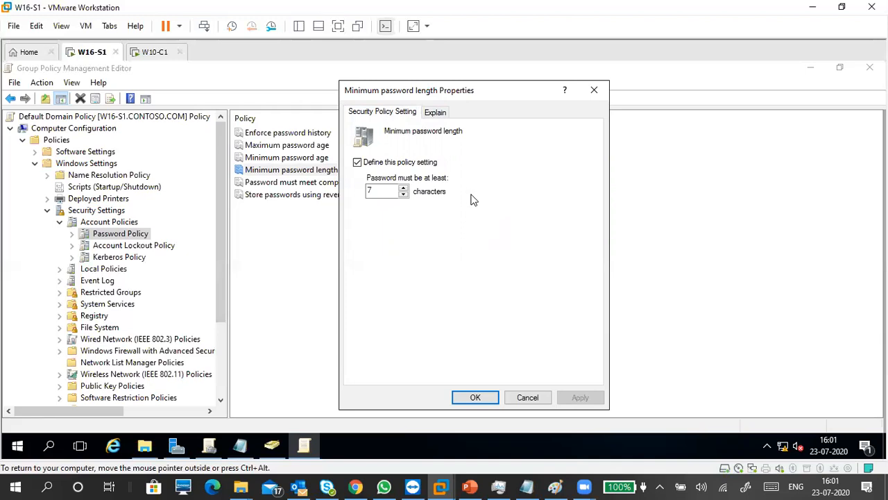
Read the allowed range of characters in the Minimum password length explanation and close the properties with the setting unchanged
left_click(437, 113)
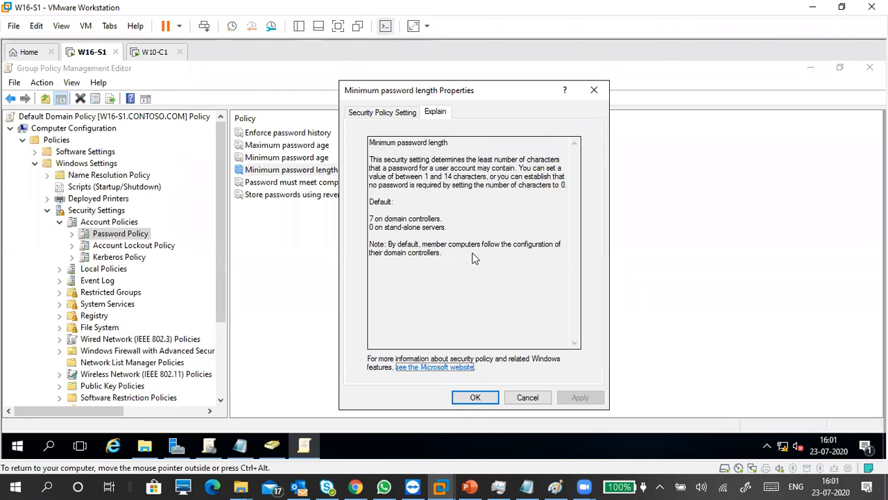
key("ctrl+alt")
left_click_drag(424, 173, 474, 181)
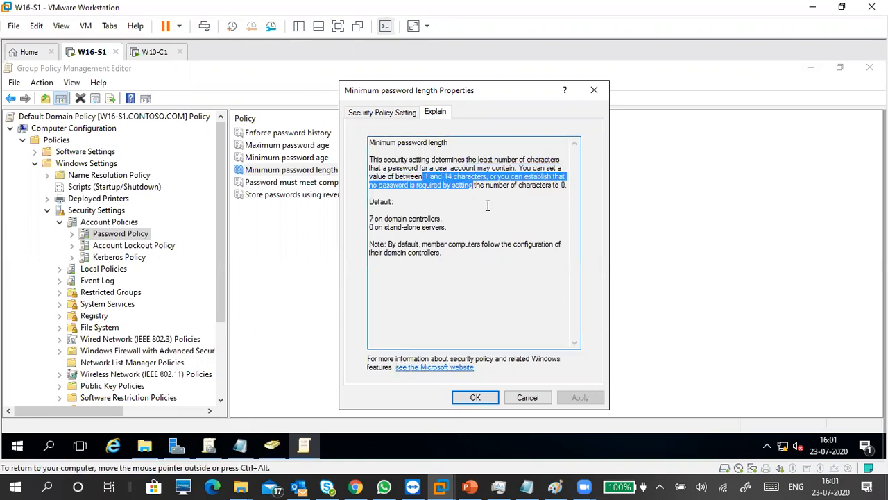
left_click(488, 206)
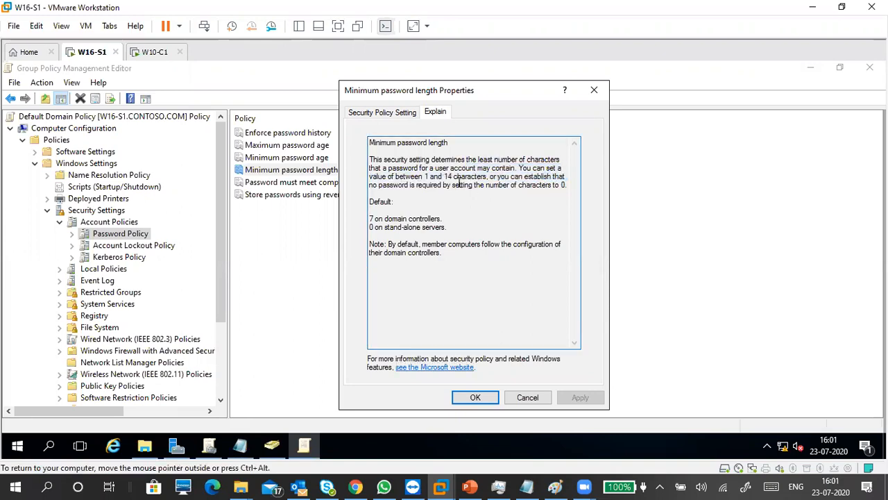
left_click_drag(419, 176, 454, 179)
left_click(378, 113)
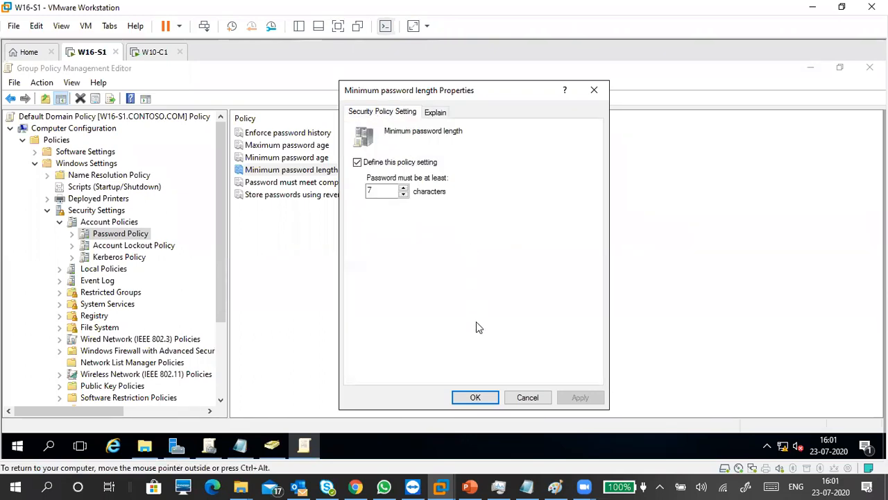
left_click(475, 397)
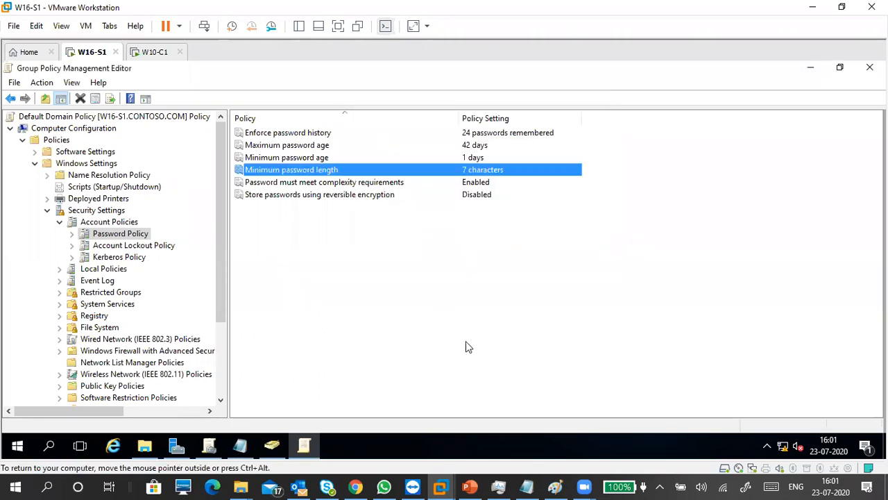
Open the properties of Password must meet complexity requirements and read through its explanation to the default values
left_click(319, 185)
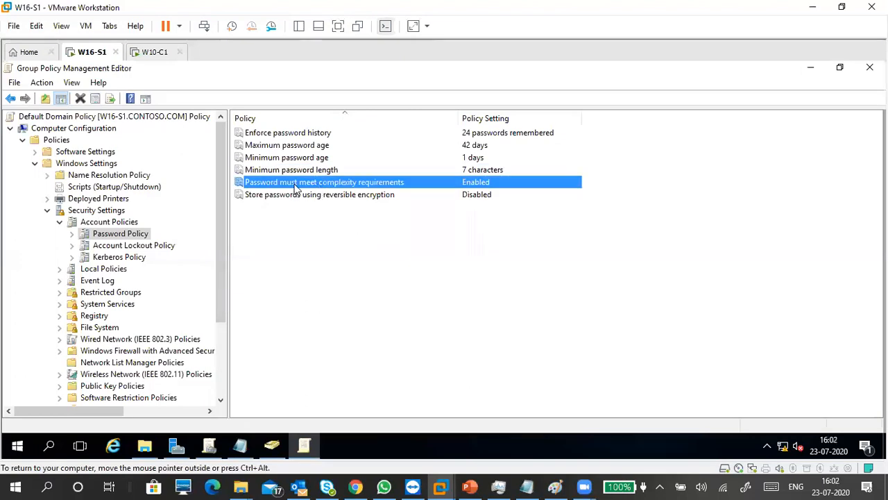
double_click(335, 182)
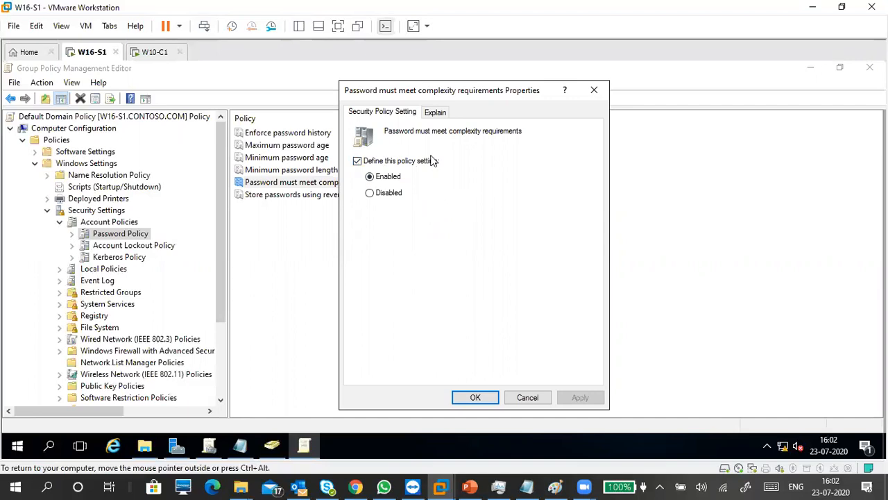
left_click(435, 112)
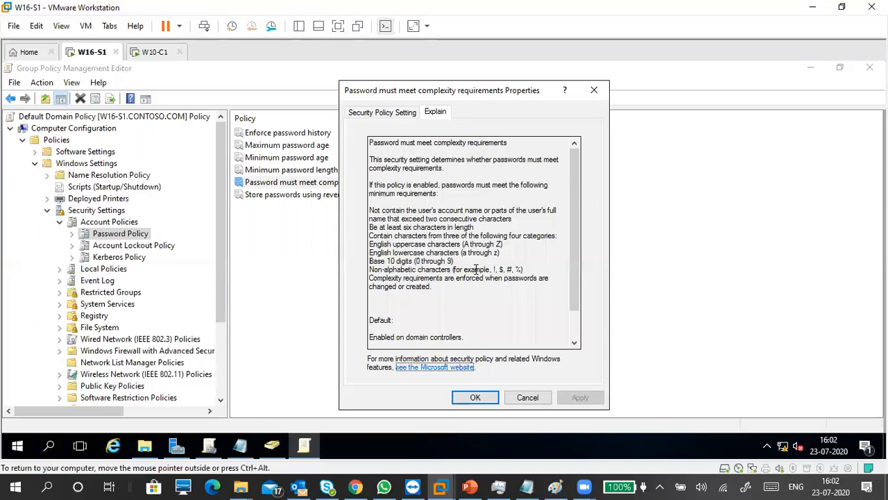
left_click_drag(521, 269, 443, 267)
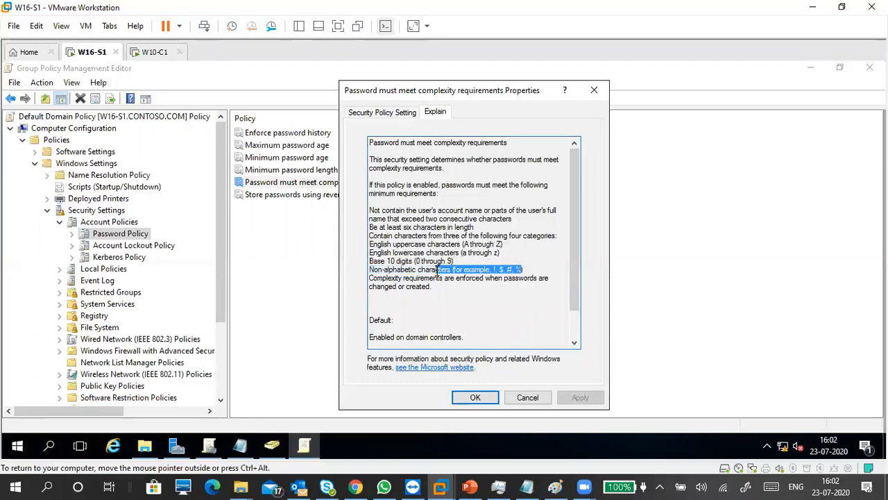
left_click(457, 293)
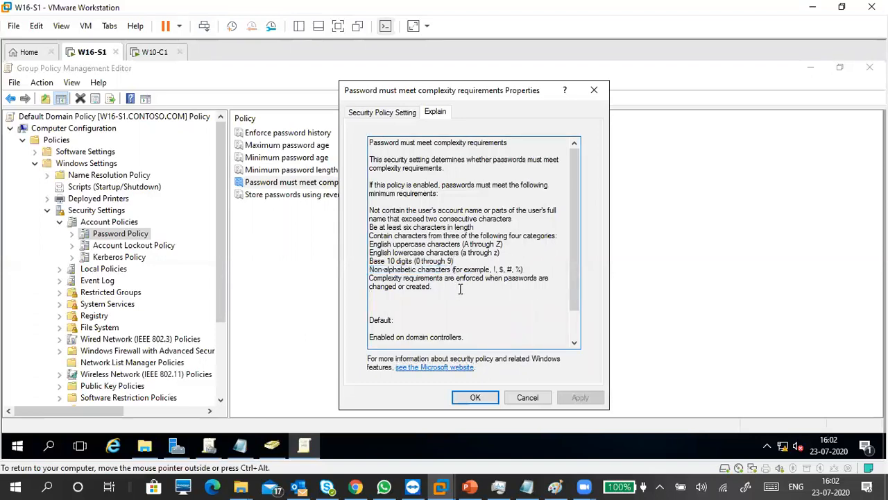
scroll(459, 290, "down", 2)
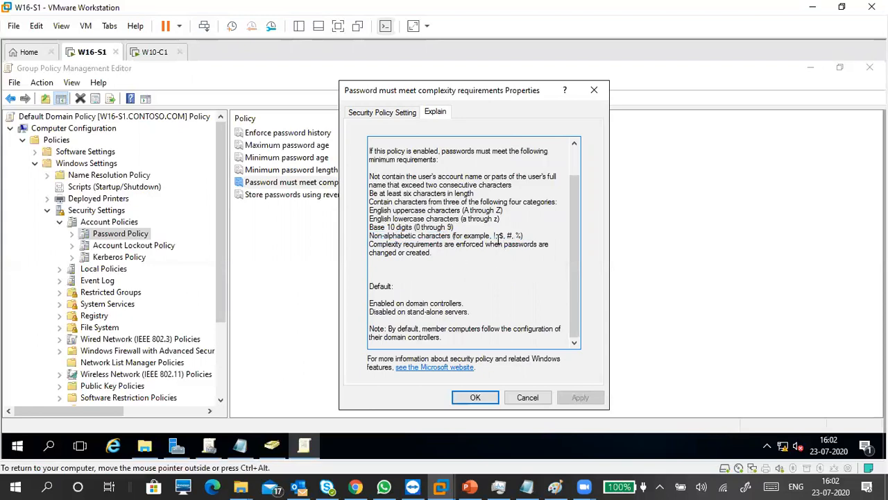
Examine the non-alphabetic characters requirement in the complexity explanation and close the policy's properties without changes
left_click_drag(491, 236, 528, 233)
left_click(532, 248)
left_click(506, 236)
left_click(525, 237)
left_click_drag(370, 236, 523, 243)
left_click(515, 281)
left_click(476, 397)
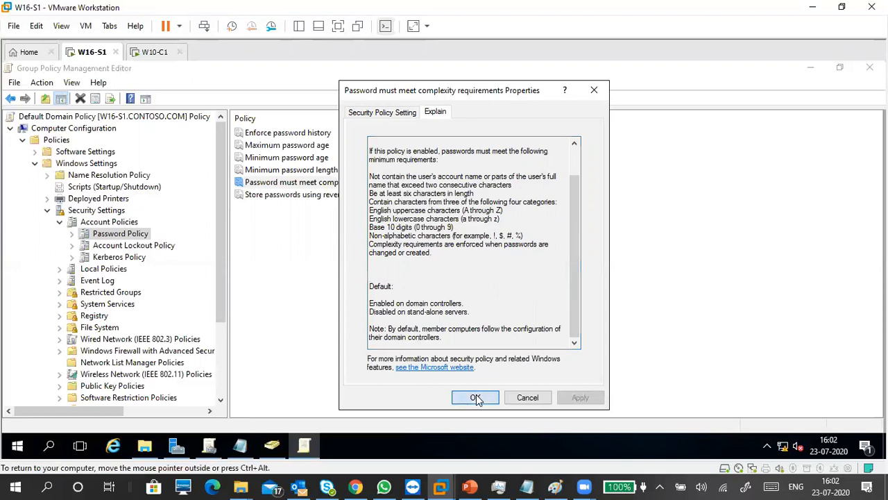
Check the Store passwords using reversible encryption entry, and read the Enforce password history setting and explanation without changing them
left_click(305, 197)
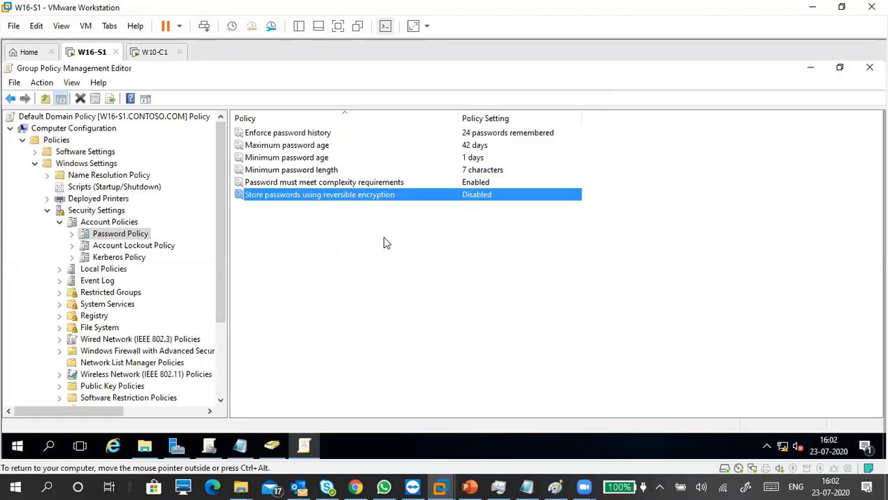
left_click(361, 208)
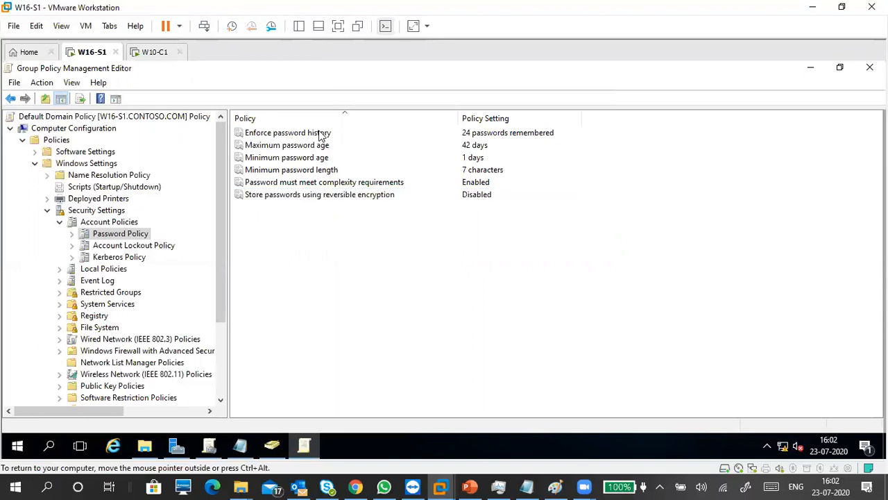
left_click(321, 134)
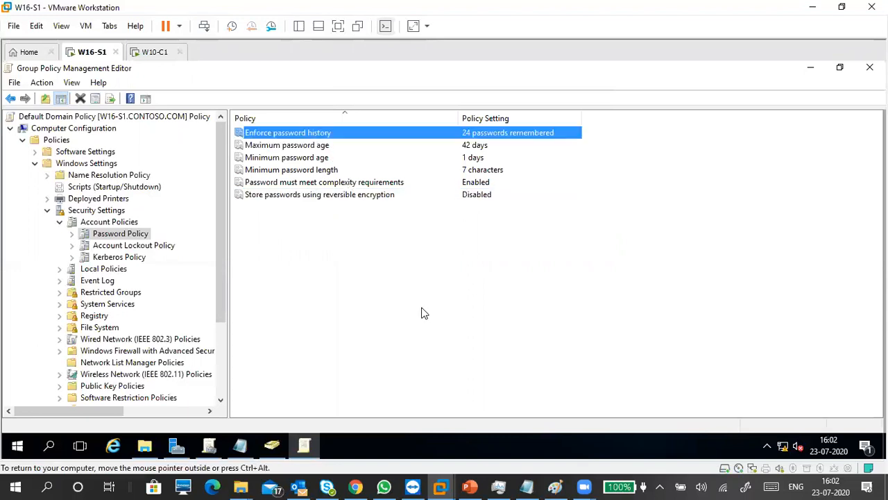
double_click(336, 138)
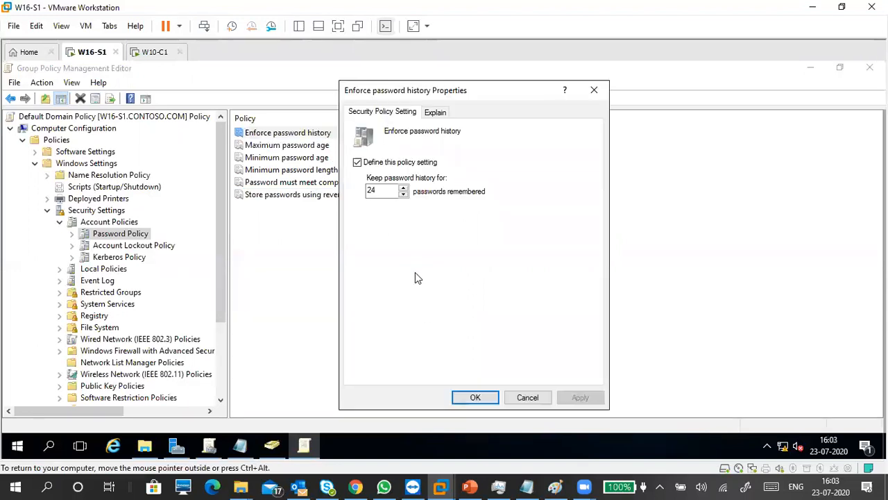
left_click(384, 194)
left_click(444, 114)
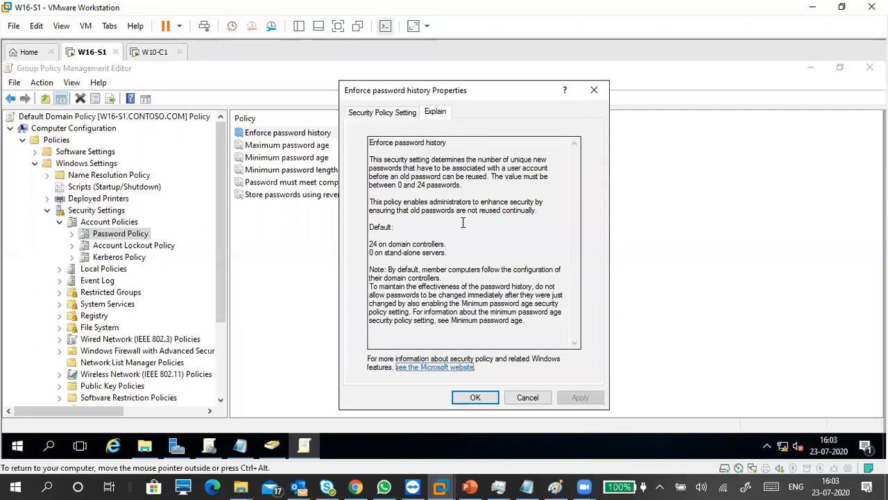
left_click(532, 399)
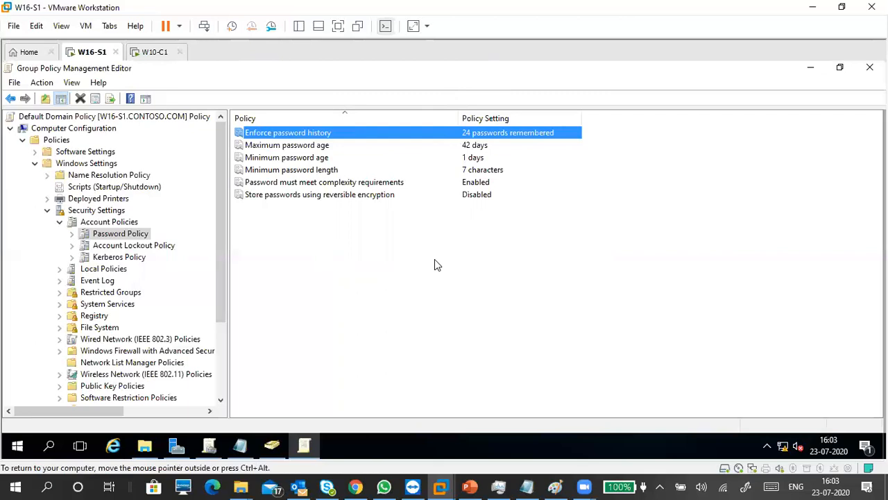
left_click(363, 268)
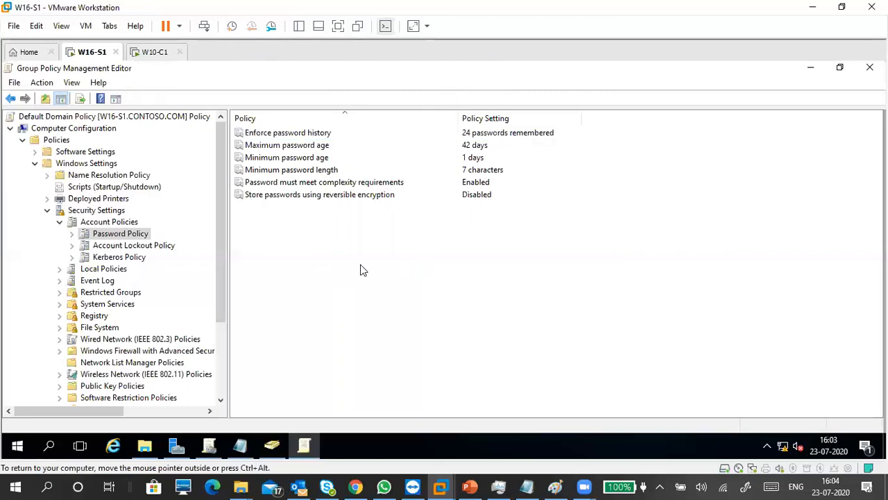
Display the Account Lockout Policy settings and select the Account lockout duration entry
left_click(170, 247)
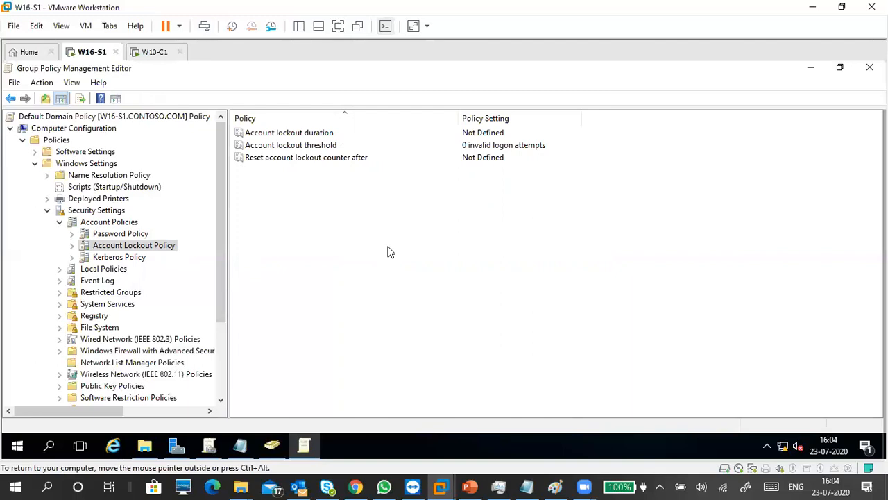
left_click(390, 252)
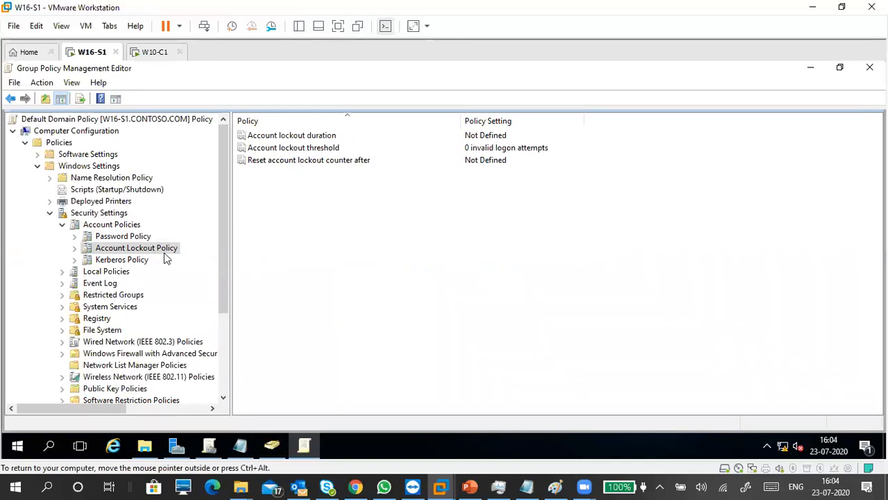
left_click(305, 136)
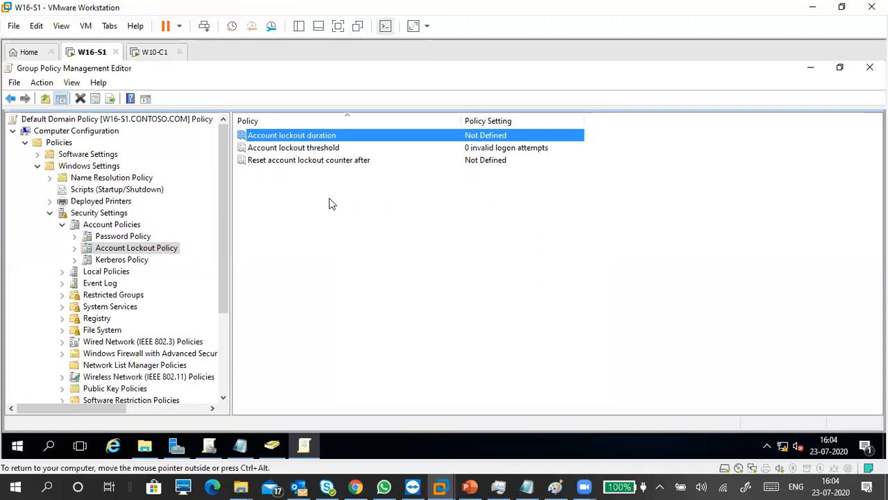
Read the Account lockout threshold setting and its explanation, including the allowed range of failed logon attempts, and close it without changes
left_click(313, 147)
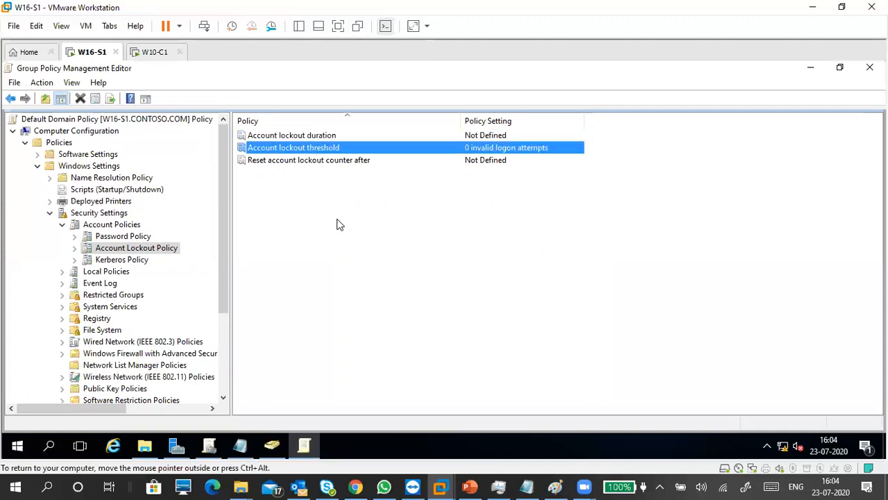
double_click(327, 148)
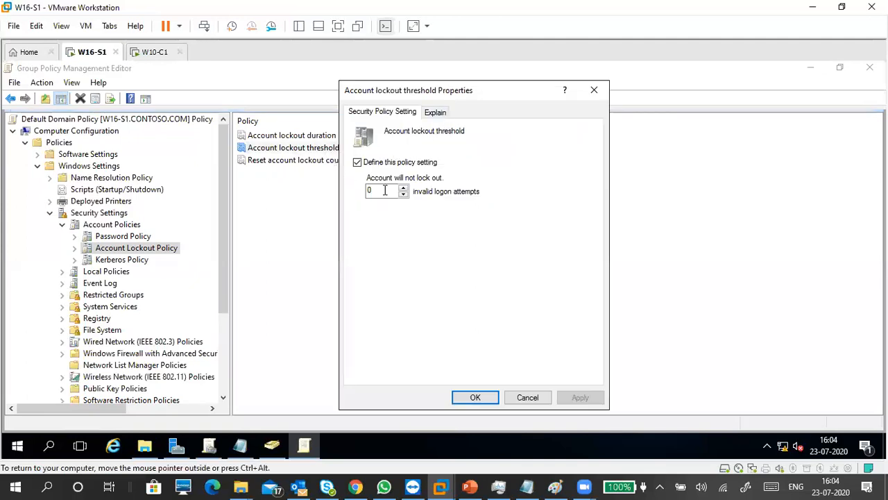
left_click(437, 112)
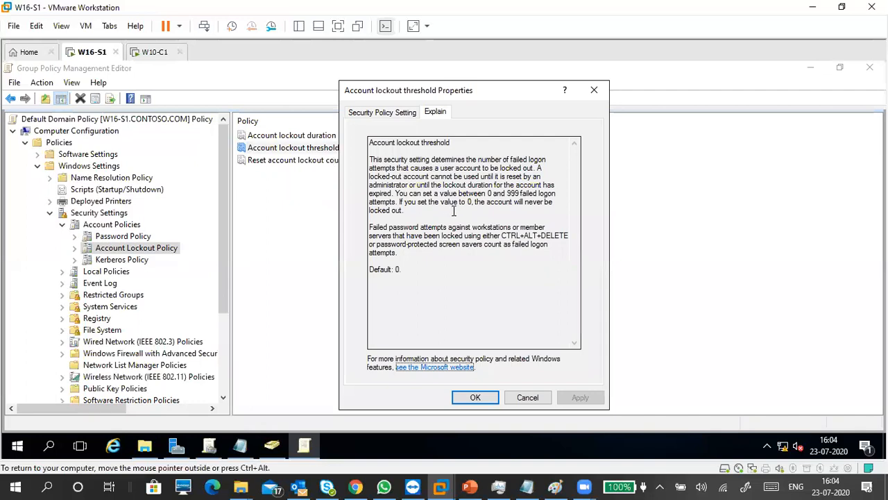
left_click(517, 195)
left_click_drag(517, 194, 487, 194)
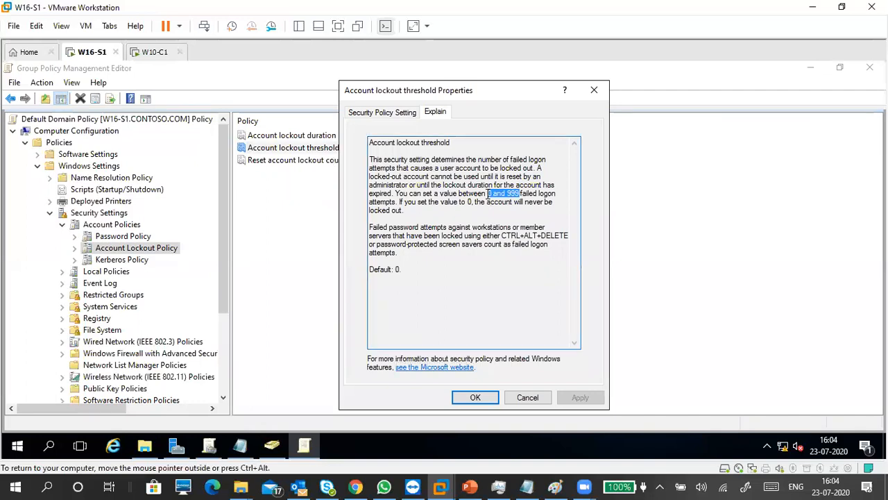
left_click(382, 113)
left_click(387, 190)
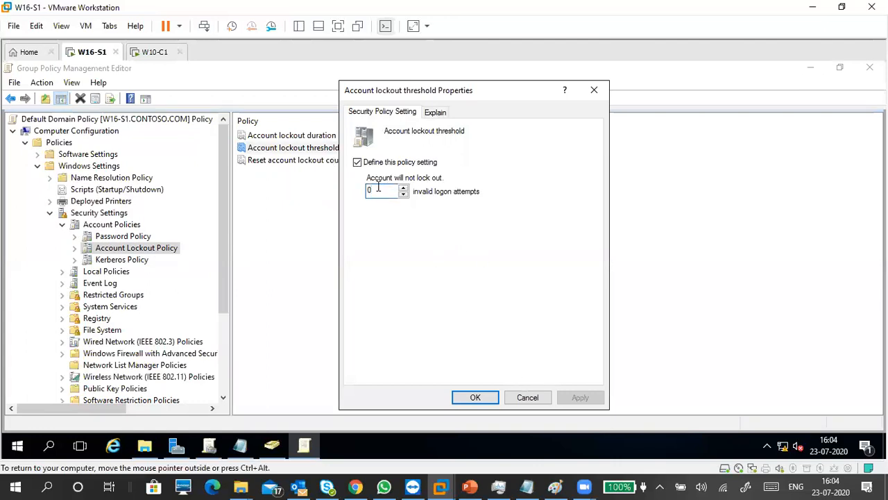
left_click(528, 397)
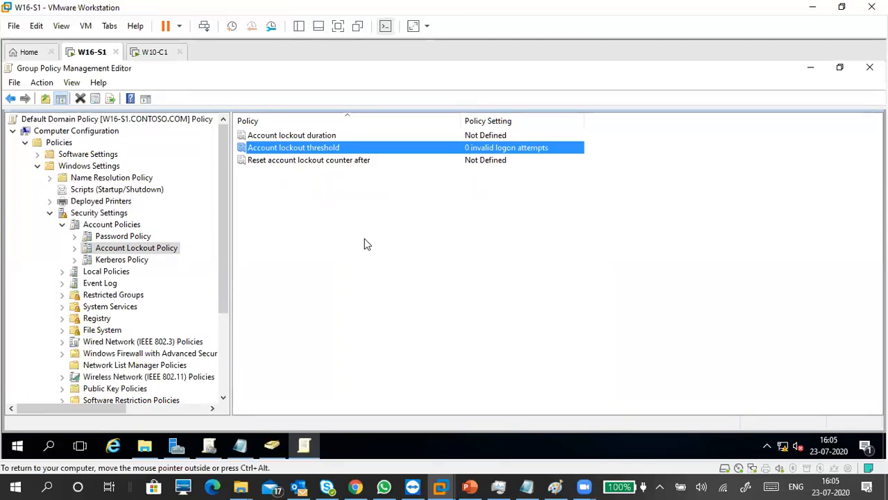
Read the Account lockout duration explanation, close it without changes, and display the Kerberos Policy settings
left_click(316, 136)
double_click(316, 136)
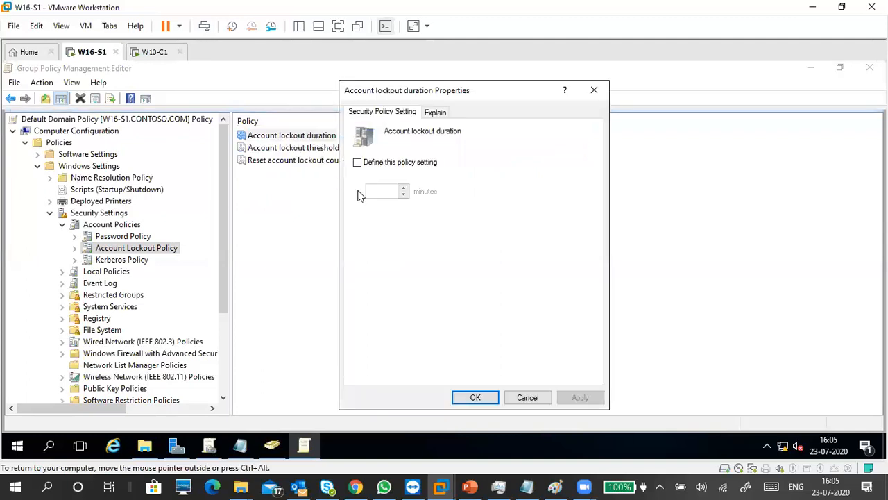
left_click(427, 115)
left_click_drag(393, 186, 421, 186)
left_click(442, 229)
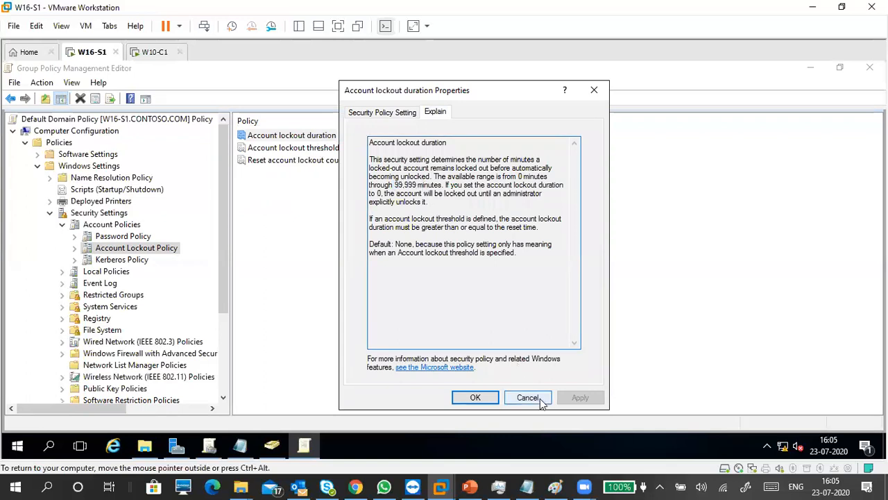
left_click(527, 397)
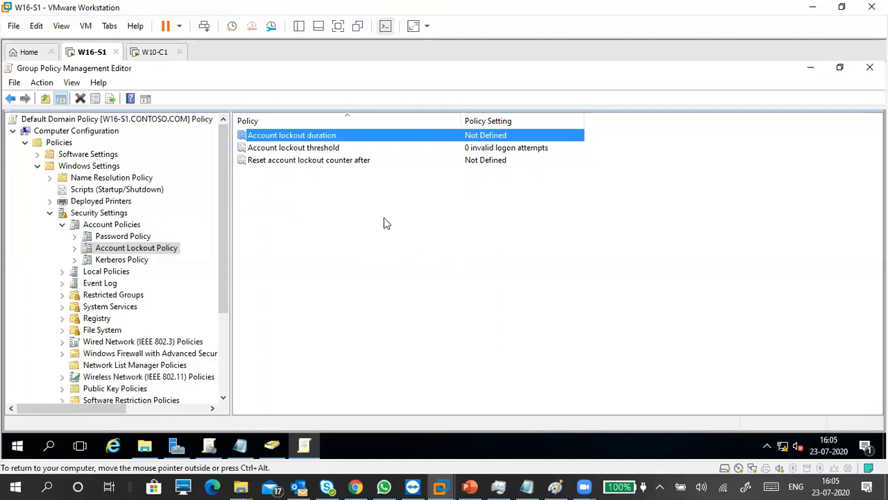
left_click(145, 261)
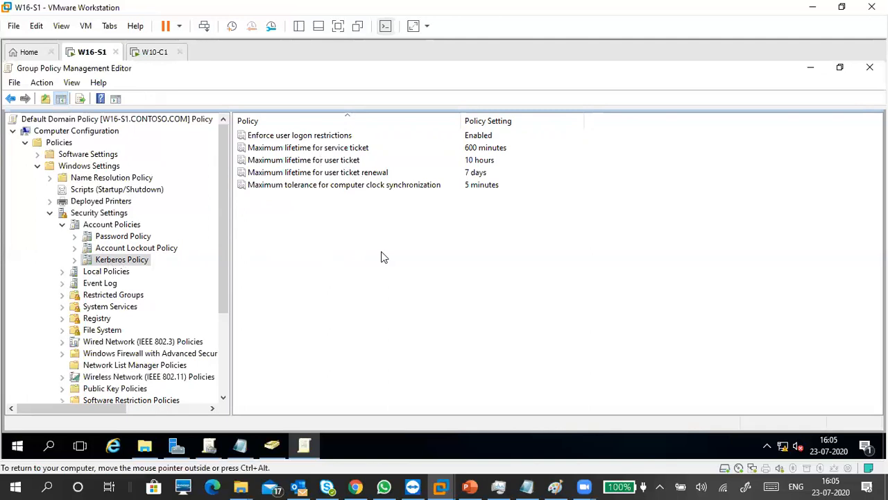
Switch to Paint and save the existing group policy drawing as a PNG named GROUP POLICY in the itis1 2020 folder
left_click(557, 445)
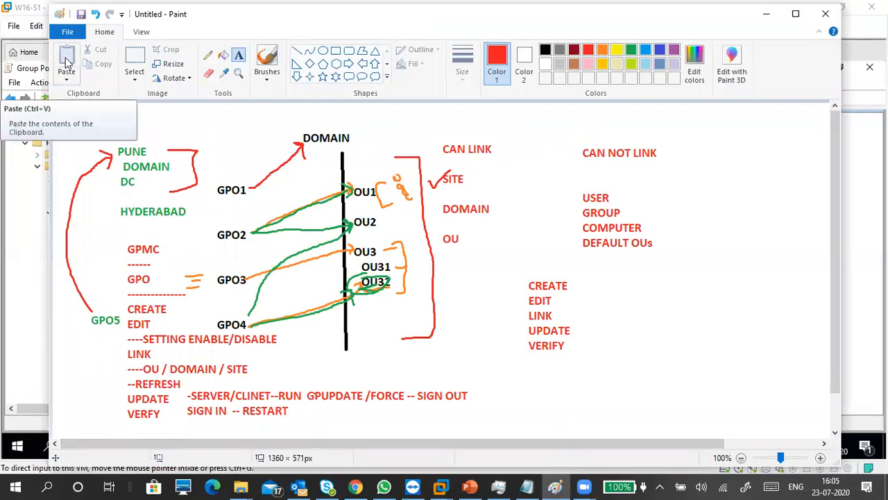
left_click(69, 33)
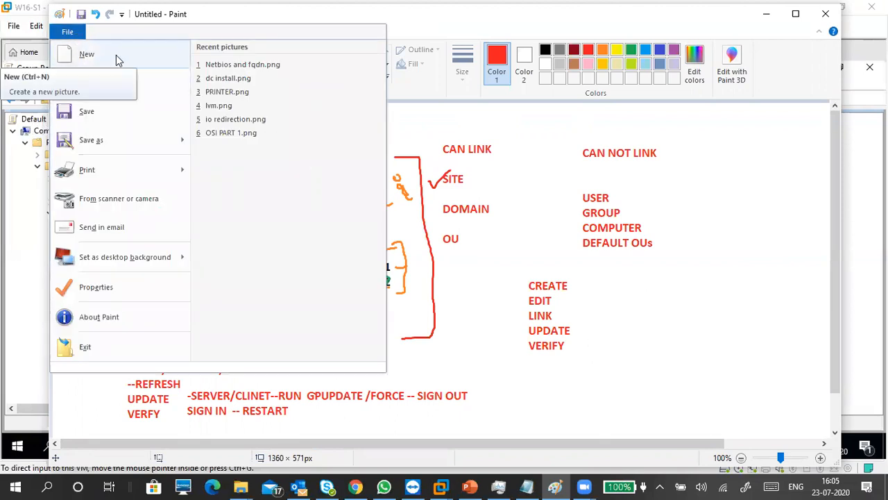
left_click(487, 278)
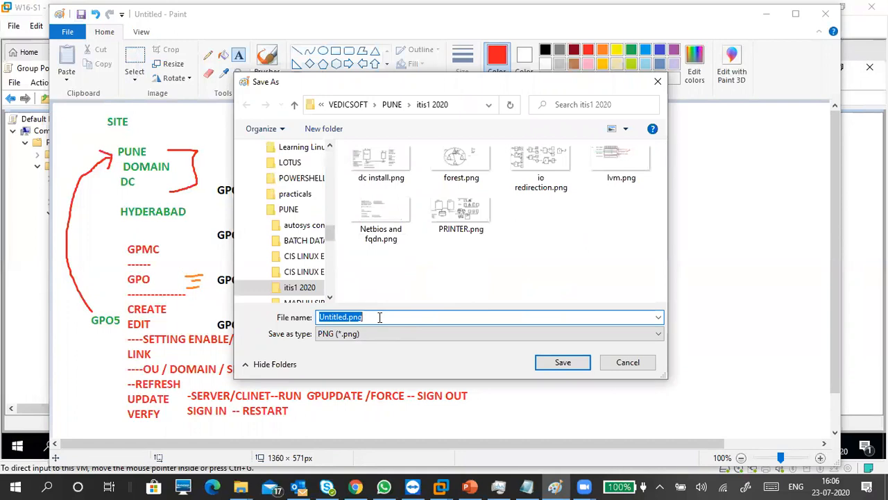
type("P")
key("BackSpace")
type("GRP")
key("BackSpace")
type("OUP POLICY")
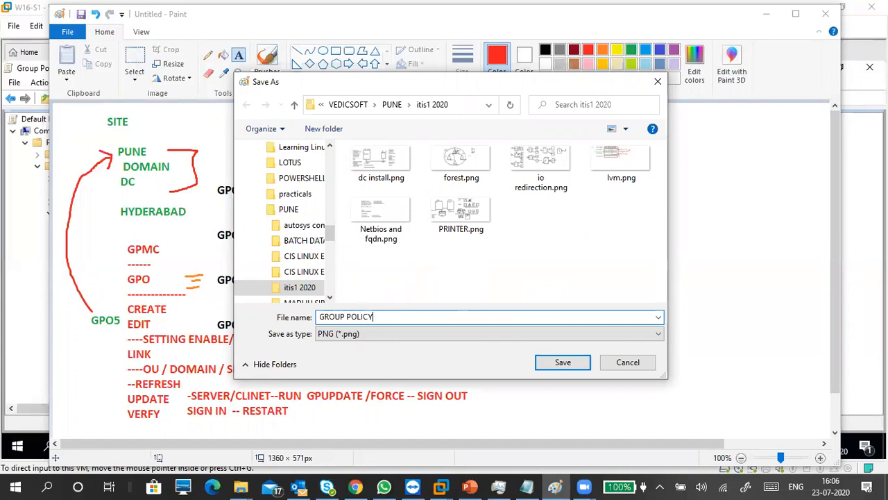
left_click(551, 369)
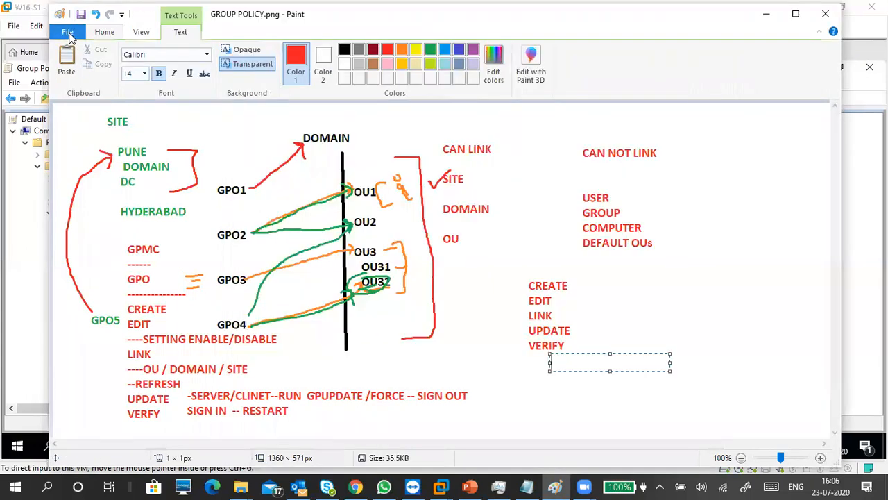
Start a new picture without saving further changes, and draw a tall server rectangle and a client rectangle of 155 × 122 px to its right
left_click(68, 32)
left_click(88, 58)
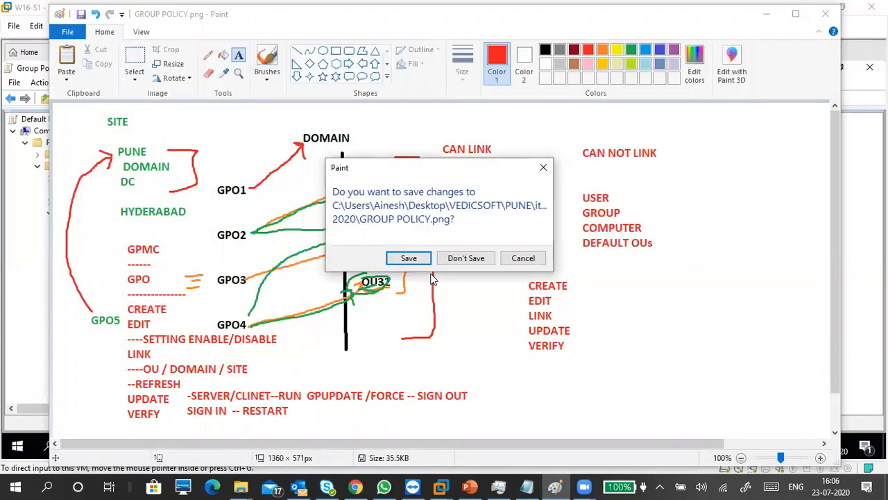
left_click(454, 261)
left_click(336, 51)
left_click_drag(234, 196, 335, 352)
left_click_drag(488, 216, 589, 360)
left_click_drag(539, 215, 564, 293)
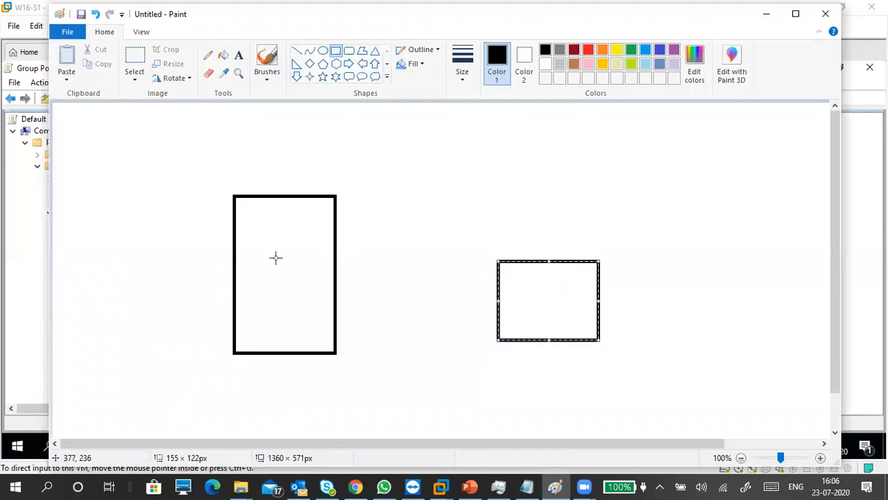
Handwrite S above and DC inside the tall rectangle, and C1 above and U1 inside the smaller one with a brush
left_click(266, 80)
left_click(189, 99)
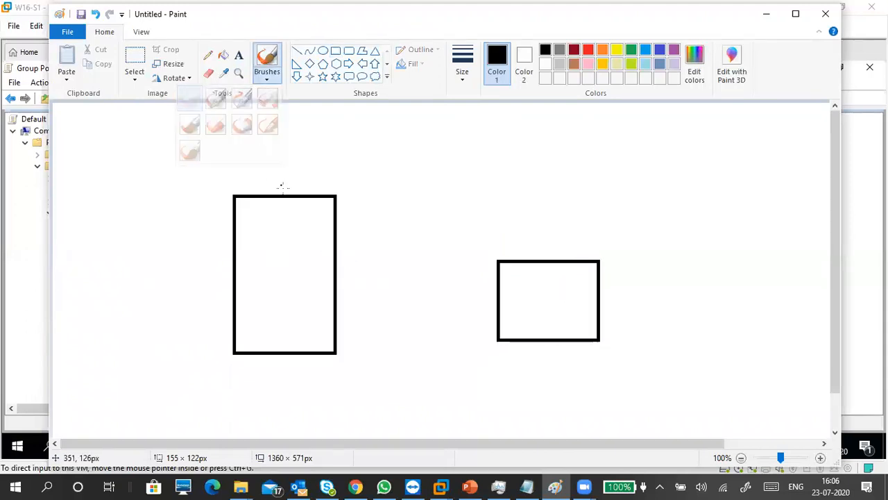
left_click_drag(286, 168, 276, 180)
left_click_drag(502, 217, 512, 229)
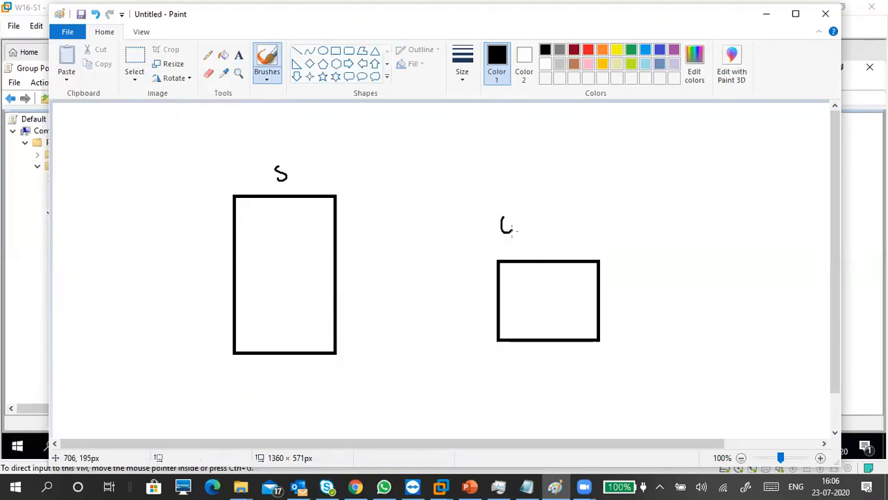
mouse_move(266, 211)
left_mouse_down()
mouse_move(263, 227)
mouse_move(281, 217)
left_mouse_up()
left_click_drag(519, 278, 536, 284)
left_click_drag(520, 213, 525, 225)
Draw an arrow from the client to the server, a small ticked box inside the server, and a return arrow to the client
mouse_move(500, 300)
left_mouse_down()
mouse_move(321, 301)
mouse_move(340, 311)
left_mouse_up()
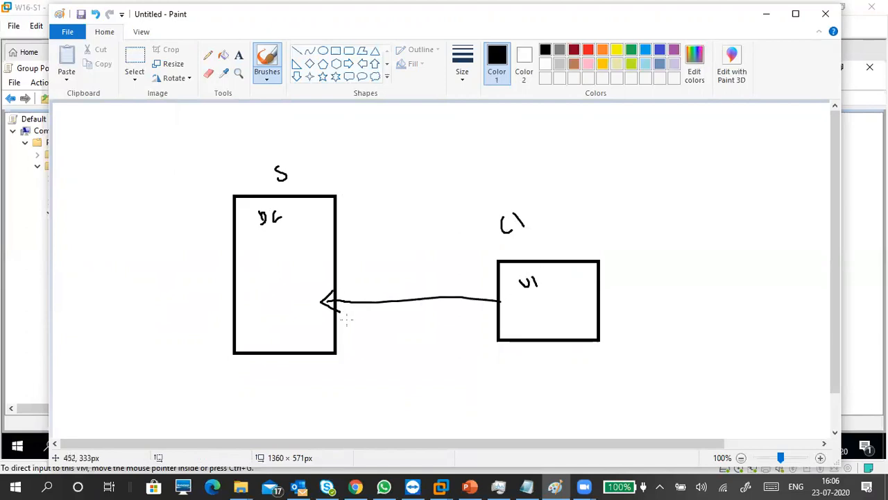
mouse_move(262, 282)
left_mouse_down()
mouse_move(271, 317)
mouse_move(296, 266)
mouse_move(280, 315)
left_mouse_up()
mouse_move(288, 273)
left_mouse_down()
mouse_move(290, 290)
mouse_move(306, 269)
left_mouse_up()
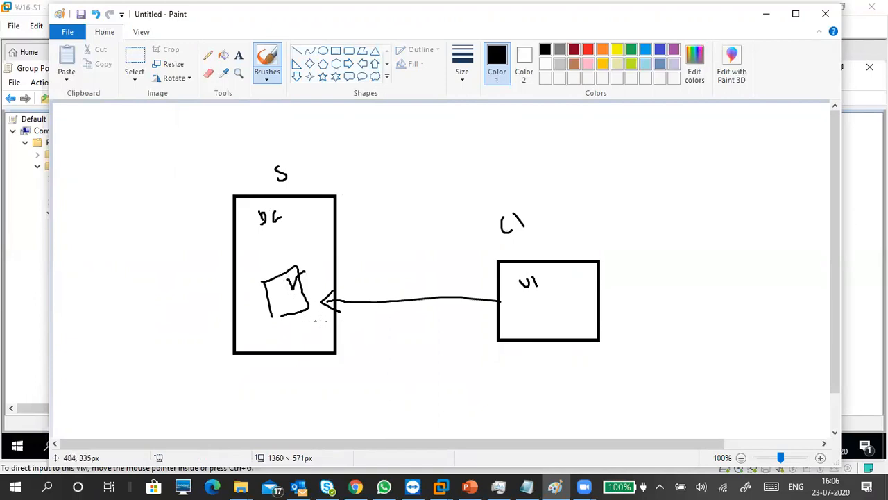
mouse_move(323, 319)
left_mouse_down()
mouse_move(526, 309)
mouse_move(513, 324)
left_mouse_up()
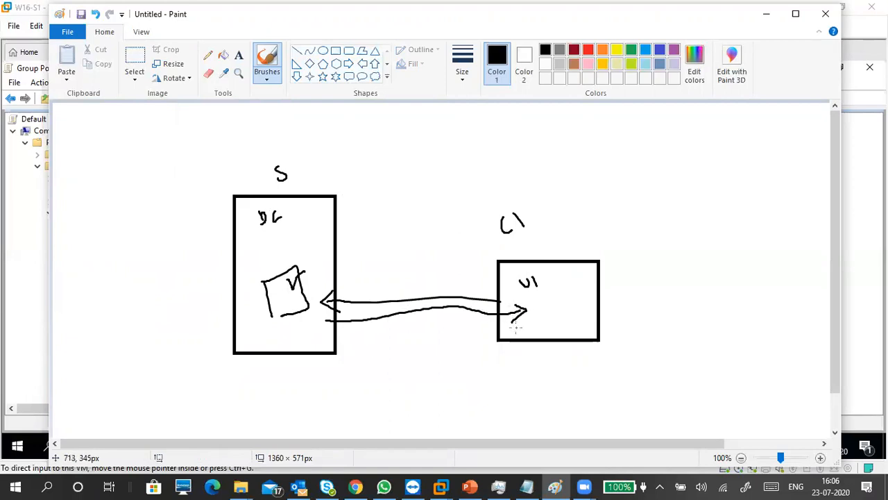
mouse_move(412, 322)
left_mouse_down()
mouse_move(417, 335)
mouse_move(420, 321)
mouse_move(424, 331)
mouse_move(430, 326)
left_mouse_up()
key("ctrl+z")
key("ctrl+z")
key("ctrl+z")
key("ctrl+z")
Write TGT below the return arrow and circle it, and underline U1 with a check mark beside it
left_click_drag(413, 325, 417, 340)
mouse_move(406, 329)
left_mouse_down()
mouse_move(442, 332)
mouse_move(445, 315)
left_mouse_up()
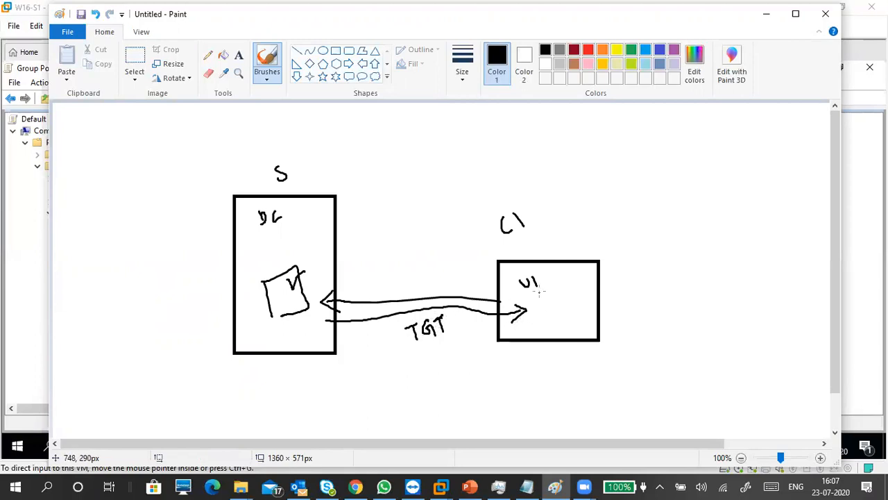
left_click_drag(522, 287, 544, 284)
left_click_drag(546, 276, 563, 267)
mouse_move(461, 325)
left_mouse_down()
mouse_move(416, 306)
mouse_move(418, 357)
mouse_move(445, 316)
left_mouse_up()
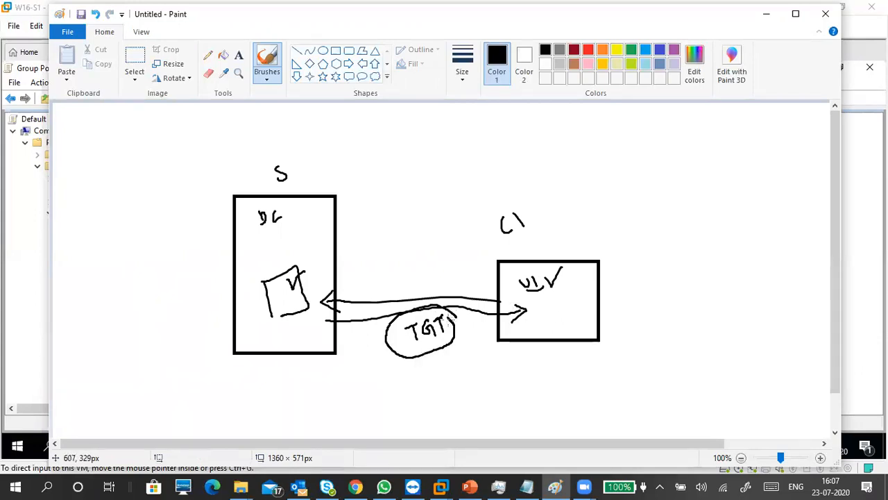
Draw a curved arrow from the bottom of the client box back to the server, label it ST, and add the last marking strokes
mouse_move(514, 333)
left_mouse_down()
mouse_move(464, 360)
mouse_move(326, 351)
left_mouse_up()
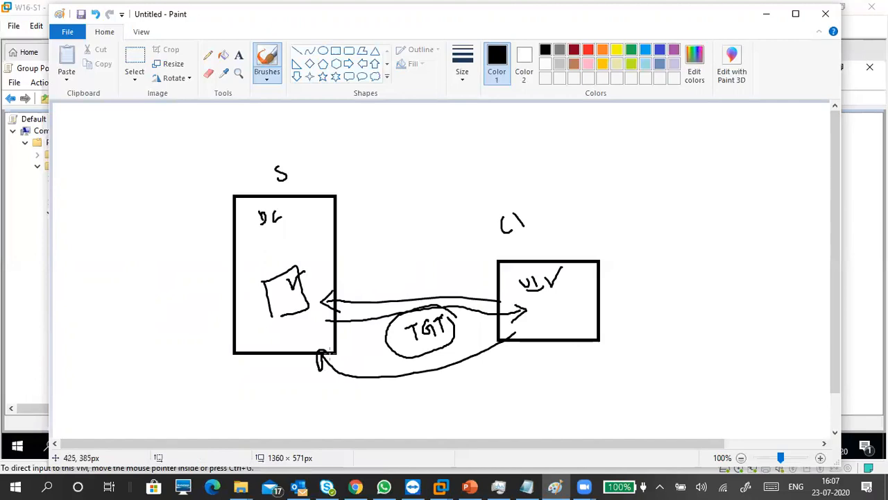
mouse_move(411, 396)
left_mouse_down()
mouse_move(415, 379)
mouse_move(409, 404)
mouse_move(434, 400)
left_mouse_up()
left_click_drag(419, 386, 445, 372)
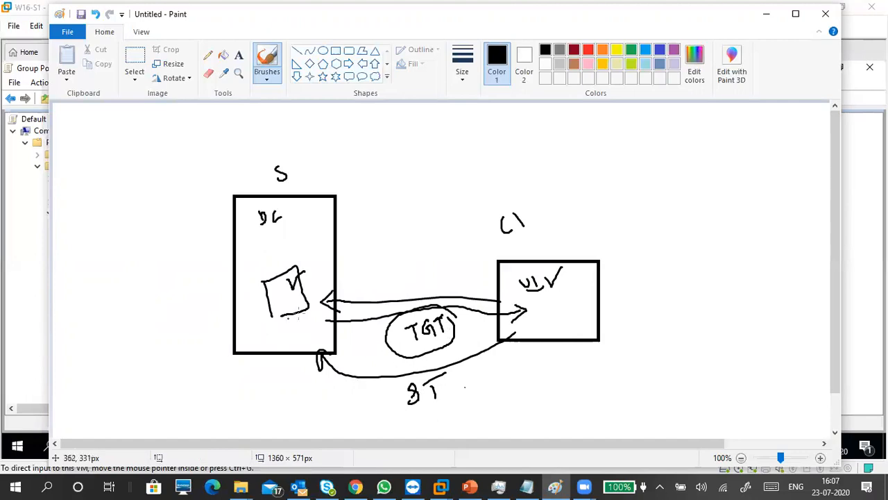
left_click_drag(294, 286, 316, 284)
left_click_drag(458, 321, 473, 315)
Return to the policy editor in VMware Workstation and examine the maximum lifetimes for the user ticket and the service ticket
left_click(766, 14)
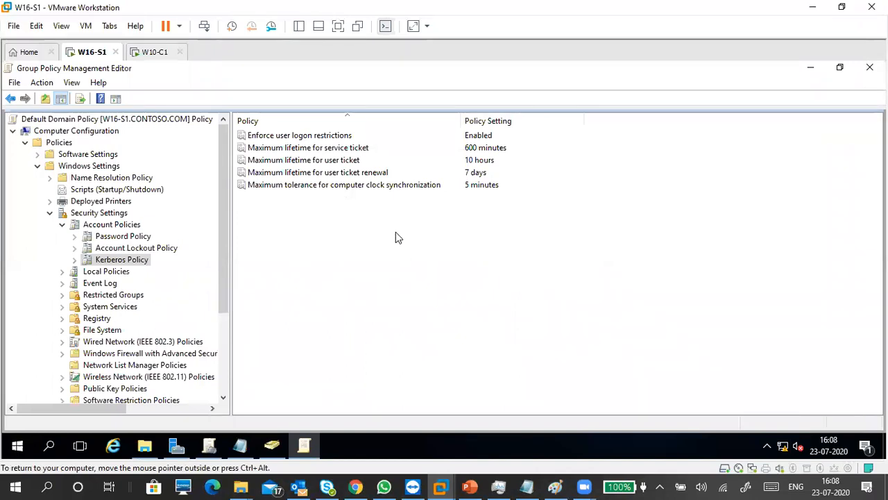
left_click(347, 162)
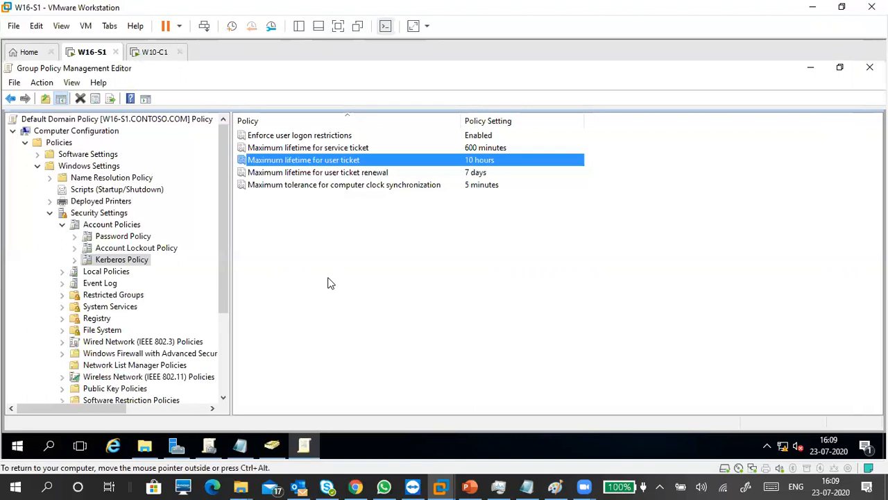
left_click(390, 274)
left_click(334, 161)
left_click(353, 149)
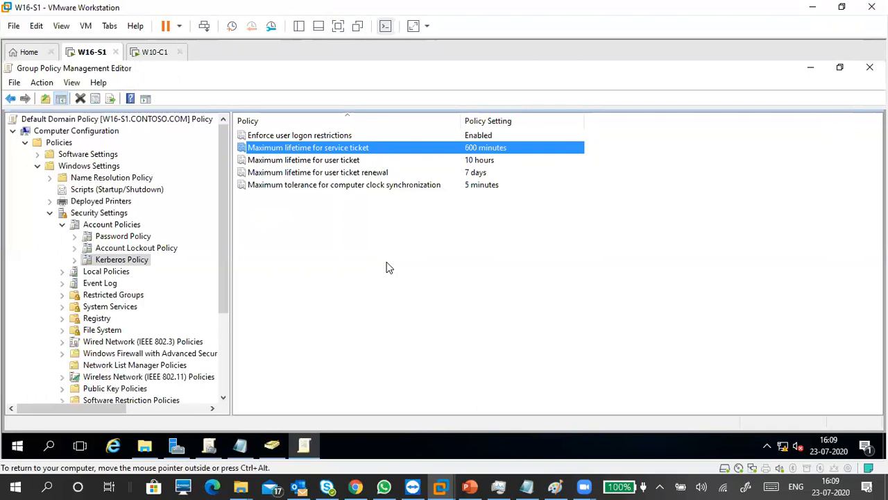
left_click(339, 160)
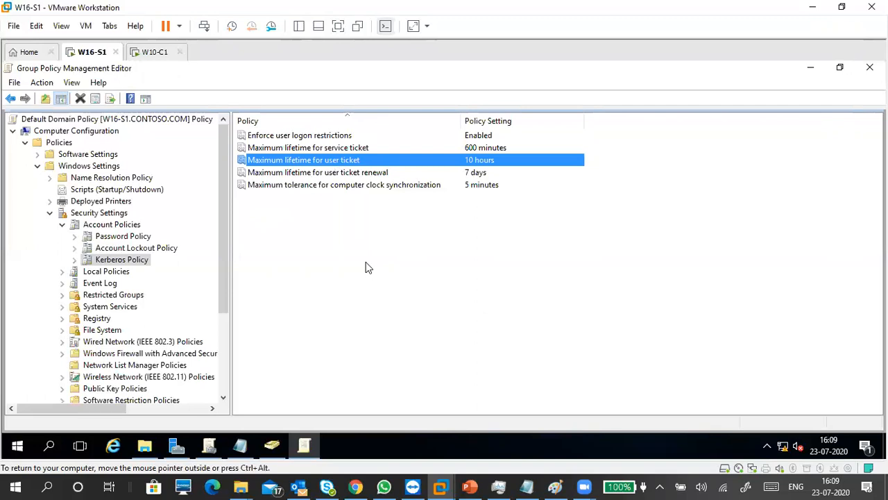
left_click(368, 268)
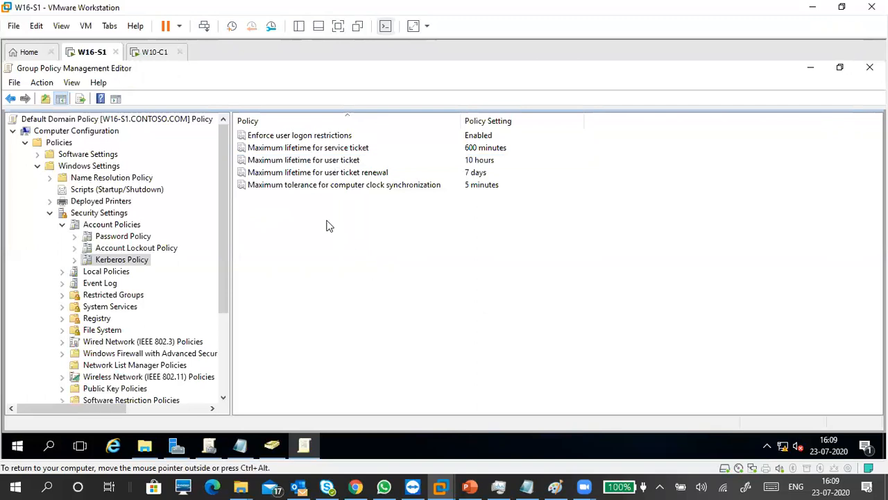
Check the Kerberos clock synchronization tolerance and user ticket renewal lifetime, and display the Local Policies categories
left_click(301, 185)
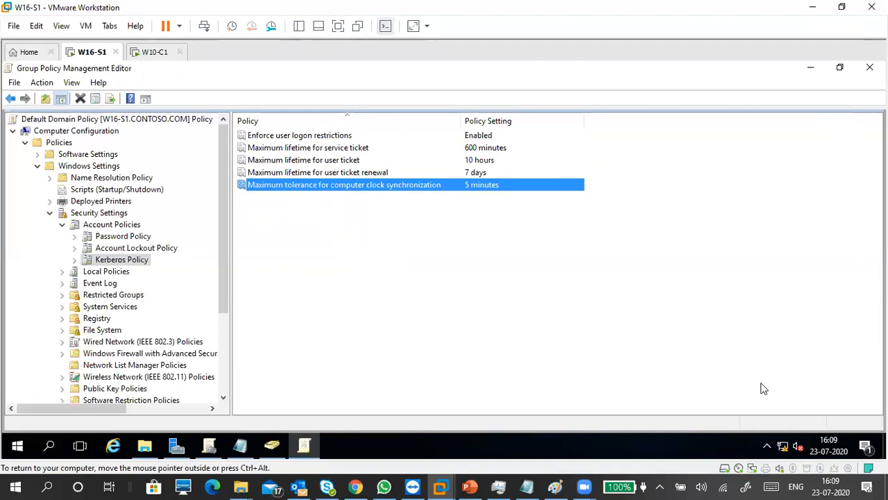
mouse_move(822, 451)
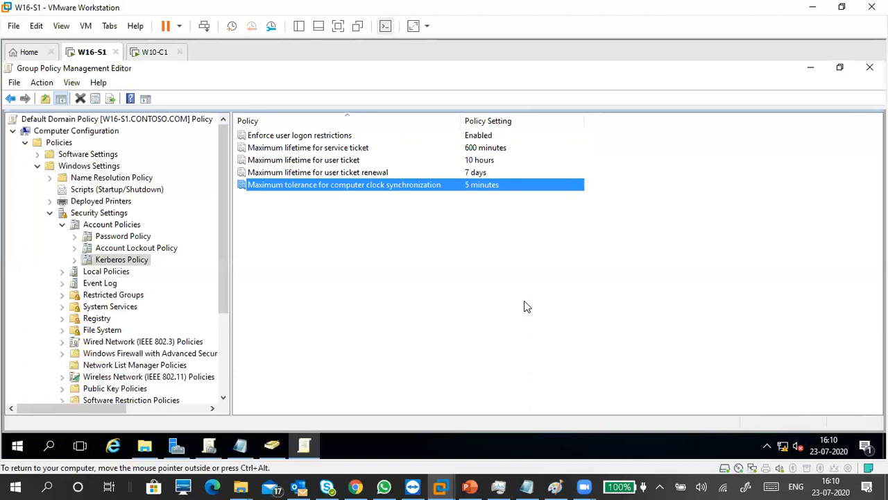
left_click(489, 247)
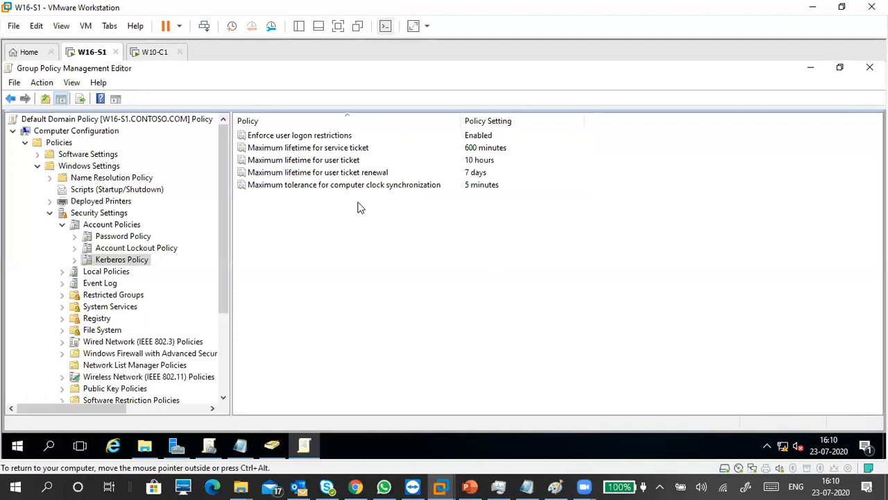
left_click(323, 173)
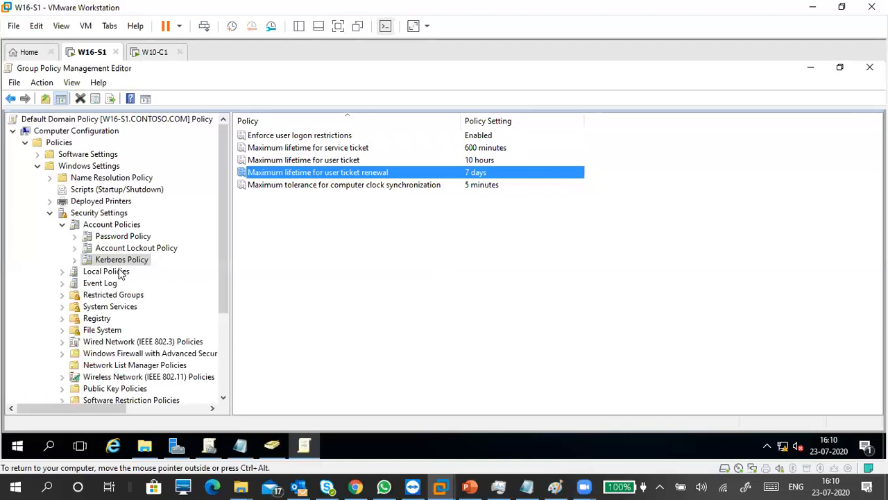
left_click(121, 274)
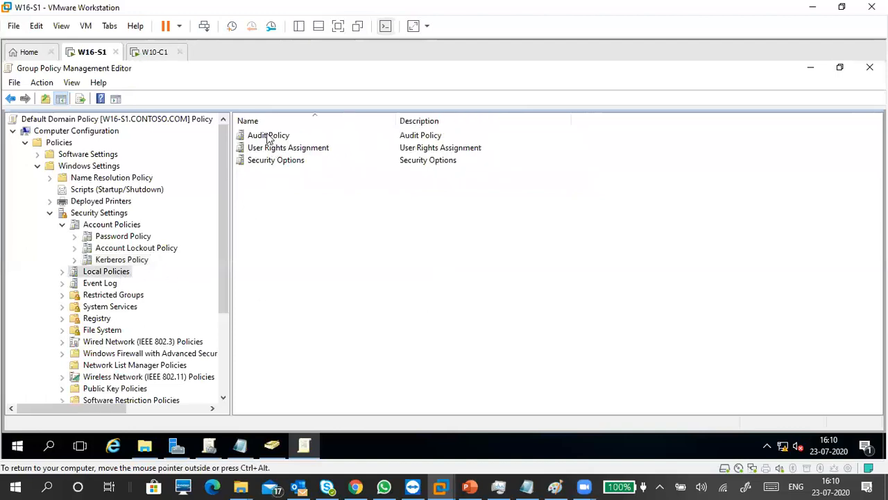